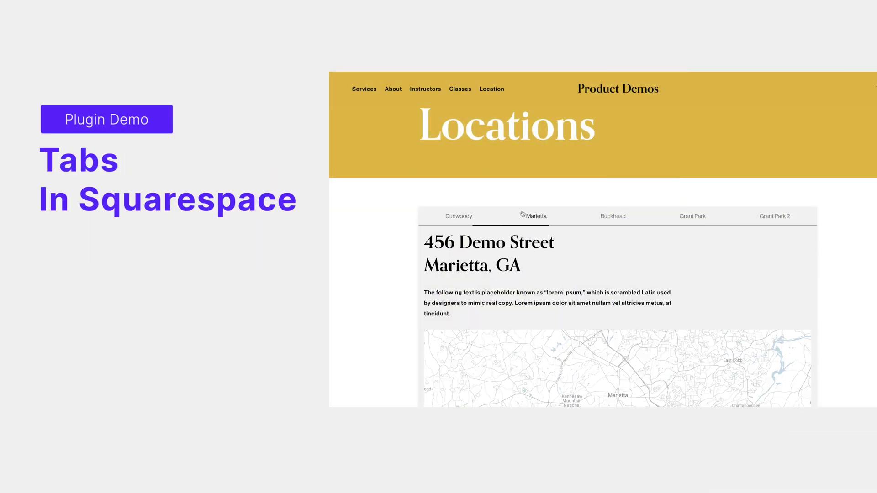
# - Show the Buckhead, then Grant Park, then Grant Park 2 location tabs in the Locations demo
pyautogui.click(613, 216)
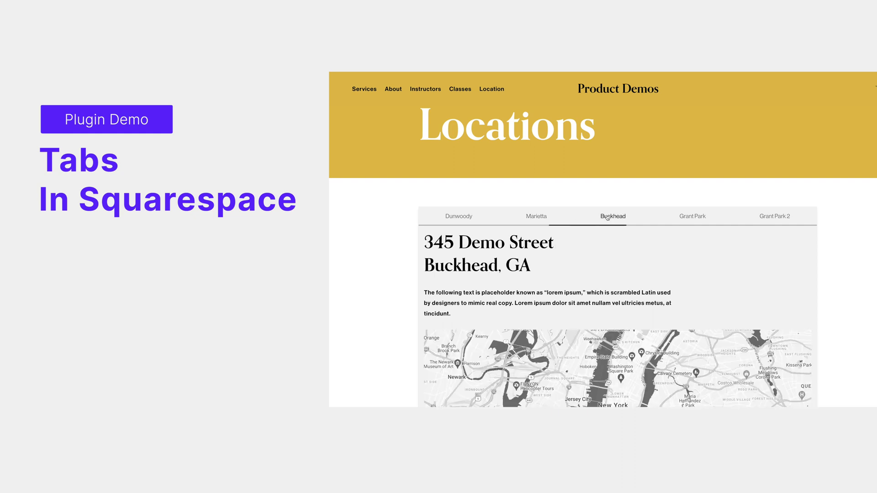
pyautogui.click(686, 216)
pyautogui.click(773, 216)
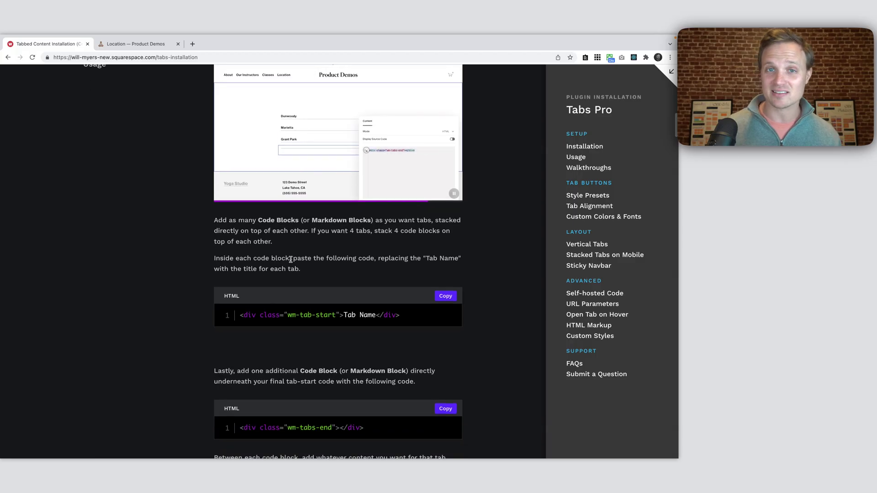
pyautogui.scroll(-5, 290, 259)
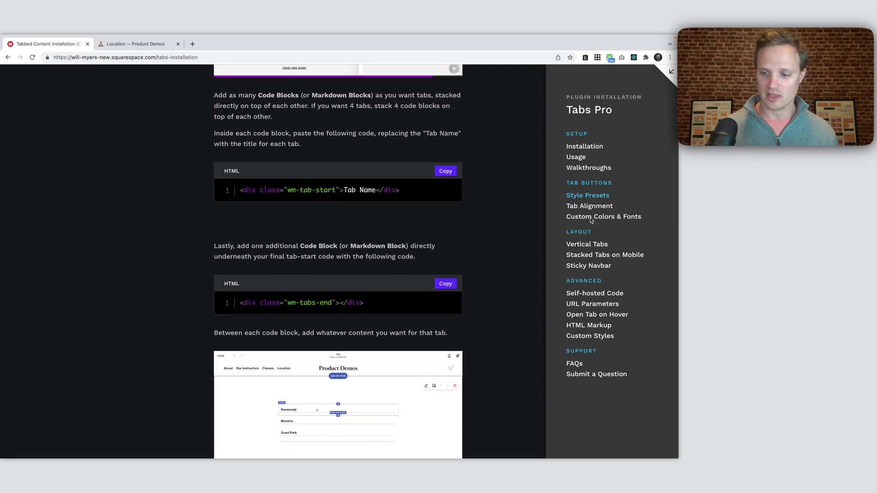
# - Scroll through the Usage instructions, then bring up the 'Location — Product Demos' page editor
pyautogui.scroll(5, 446, 164)
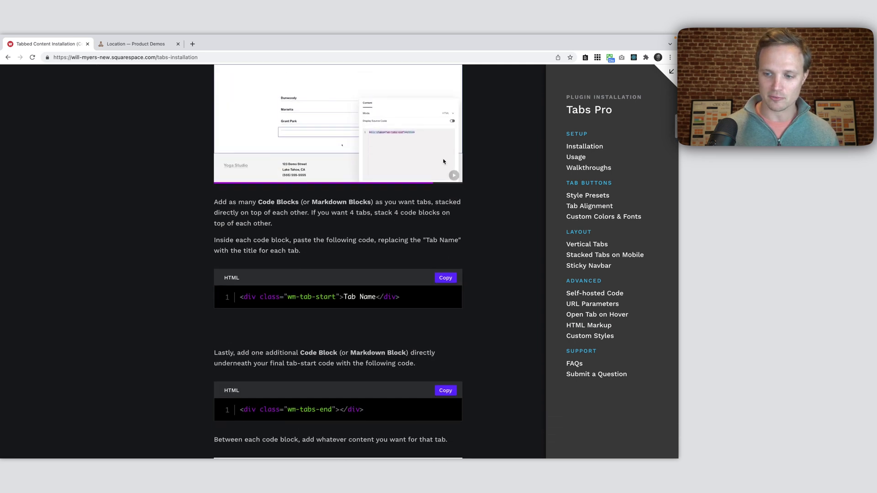
pyautogui.scroll(1, 487, 242)
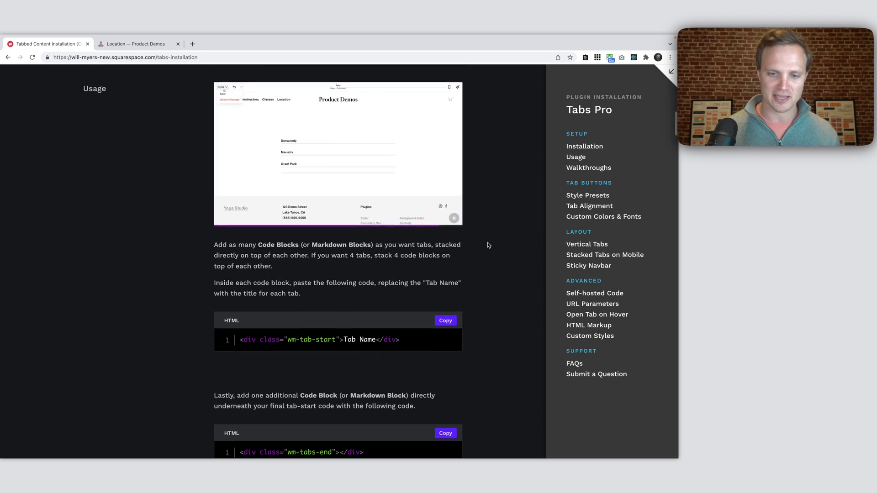
pyautogui.click(137, 44)
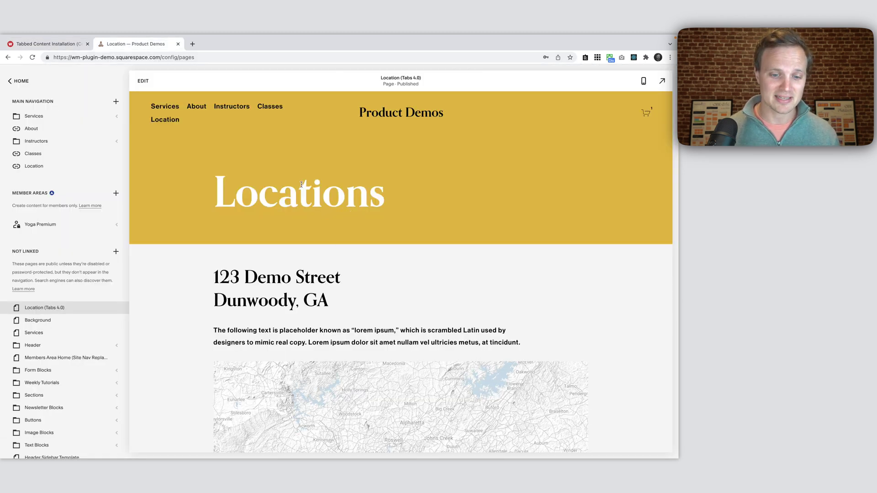
# - Highlight the Locations heading, scroll through each stacked address section, and return to the installation docs
pyautogui.moveTo(216, 200); pyautogui.dragTo(383, 204)
pyautogui.scroll(-8, 375, 286)
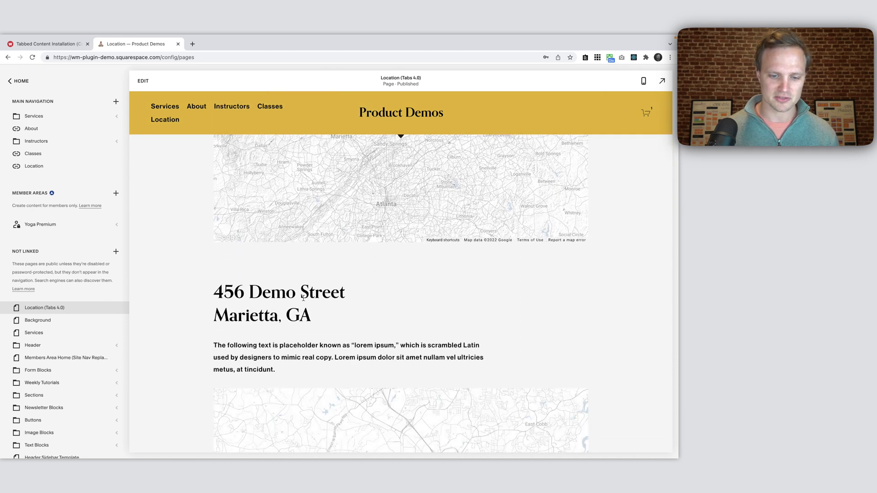
pyautogui.scroll(-10, 303, 298)
pyautogui.scroll(-10, 303, 297)
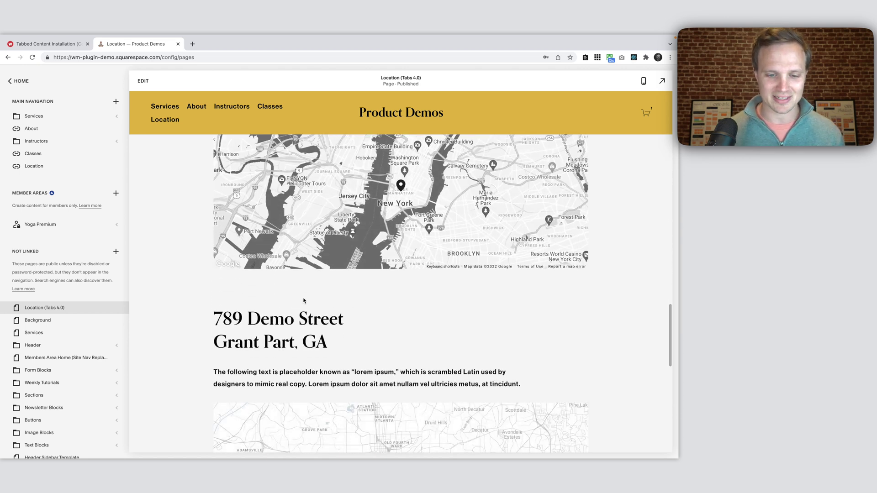
pyautogui.scroll(-8, 303, 297)
pyautogui.scroll(20, 303, 293)
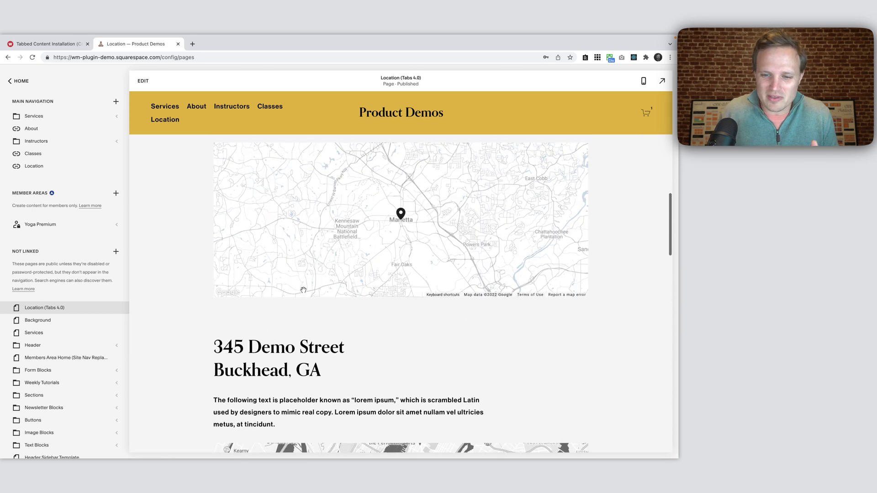
pyautogui.scroll(8, 303, 291)
pyautogui.scroll(10, 304, 292)
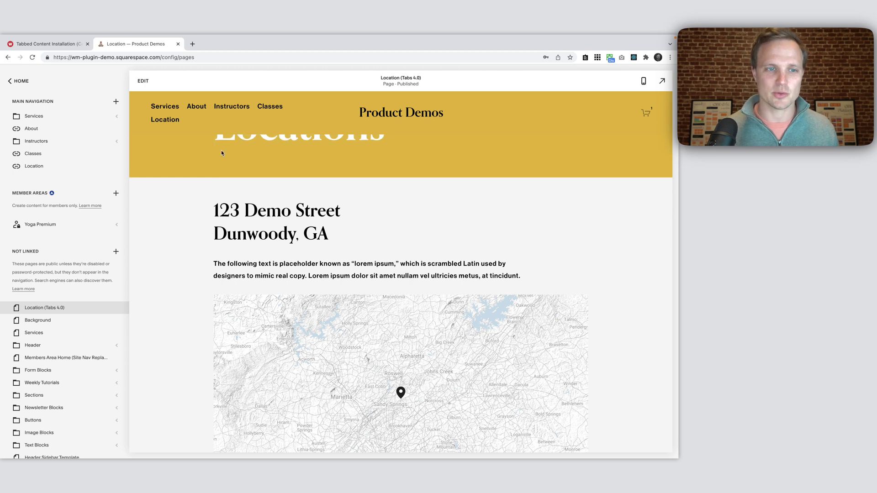
pyautogui.click(54, 45)
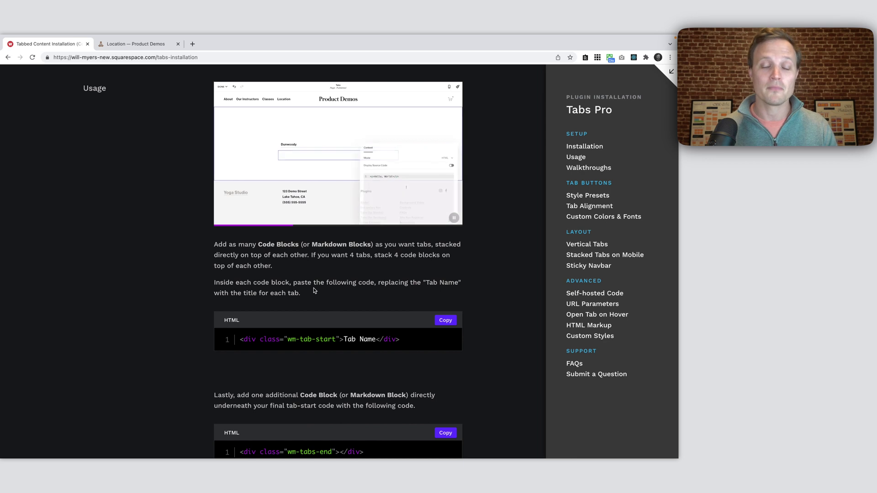
# - Copy the wm-tab-start line from the first HTML code block and return to the Location editor
pyautogui.scroll(-2, 247, 285)
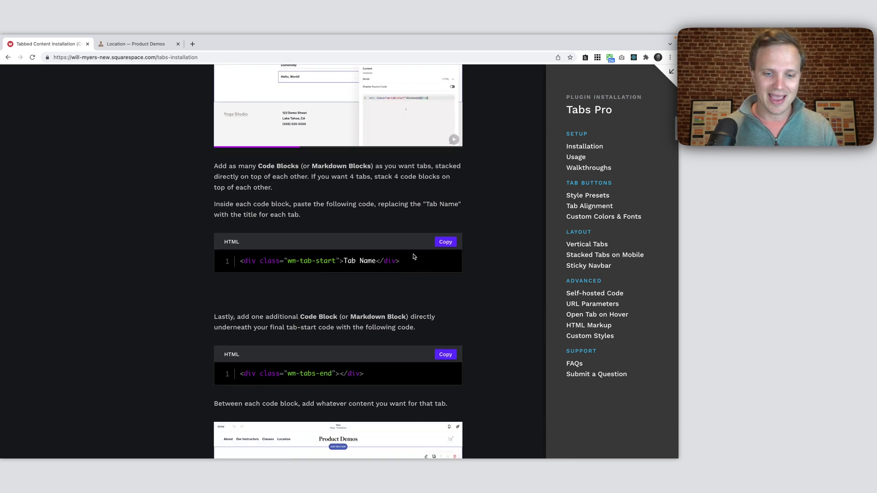
pyautogui.click(392, 262)
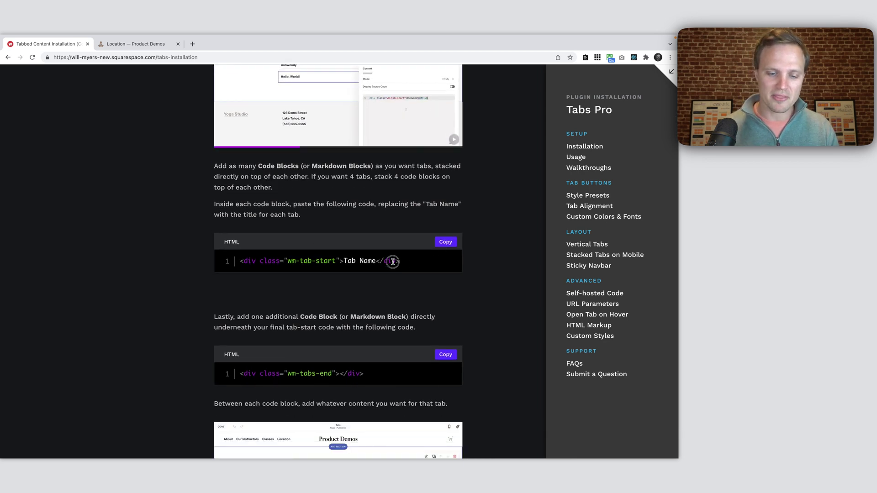
pyautogui.moveTo(392, 261); pyautogui.dragTo(237, 266)
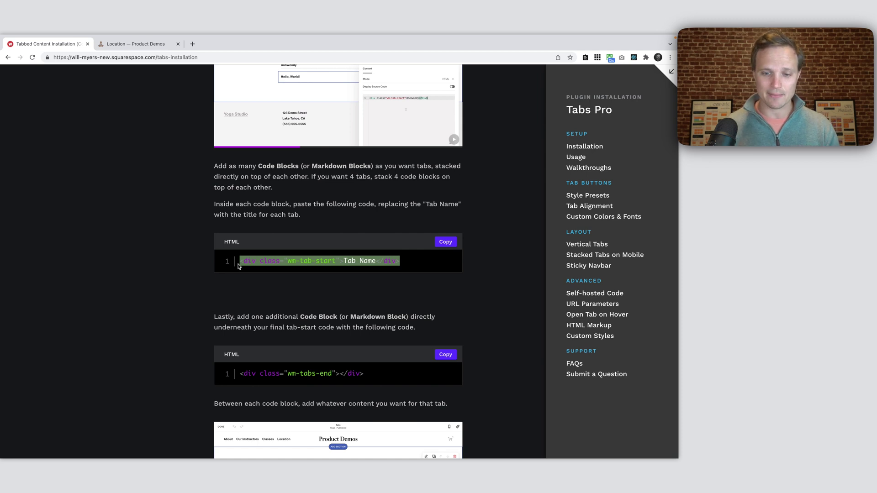
pyautogui.click(408, 273)
pyautogui.click(446, 241)
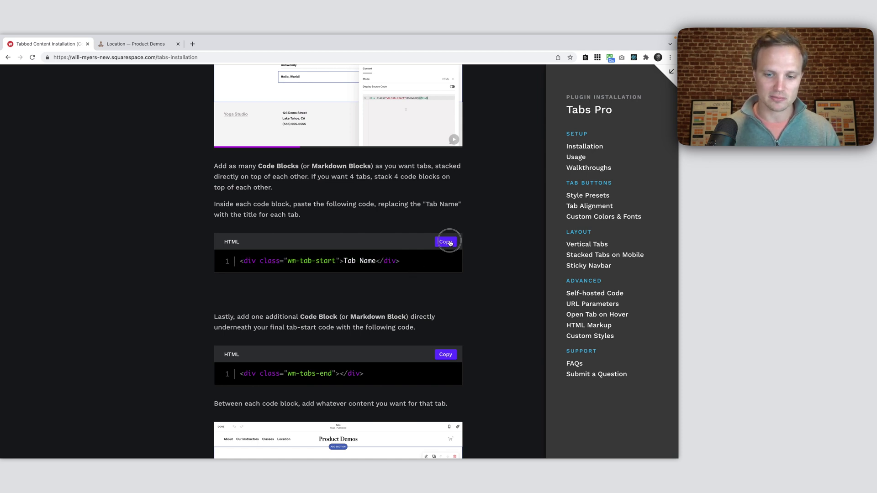
pyautogui.click(147, 43)
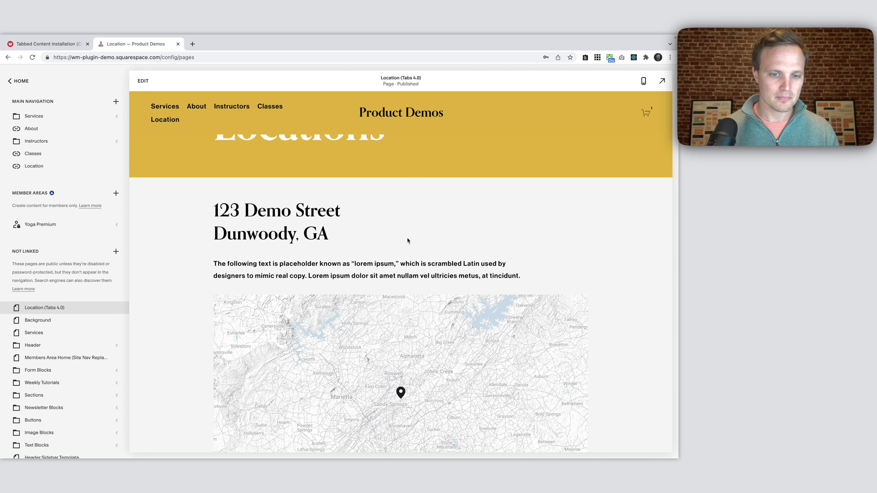
# - Insert a code block above the Dunwoody address, replacing Hello World with the wm-tab-start line
pyautogui.scroll(2, 458, 262)
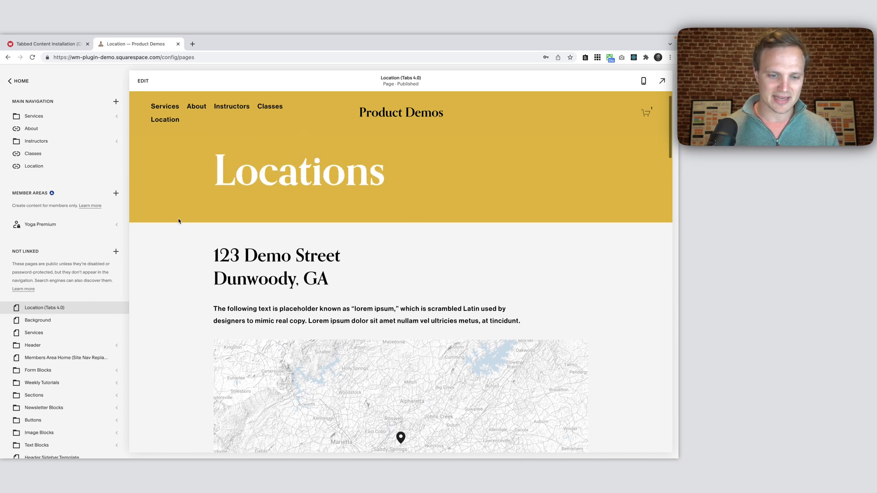
pyautogui.click(143, 81)
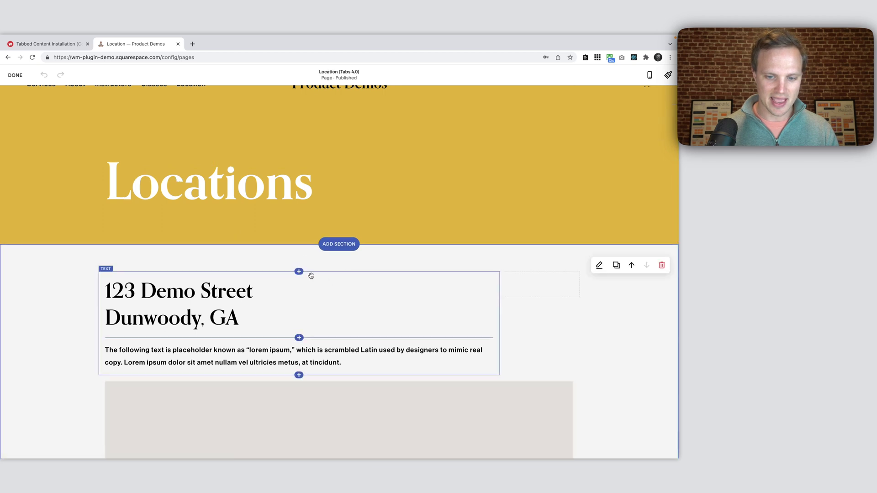
pyautogui.moveTo(297, 272)
pyautogui.click(298, 272)
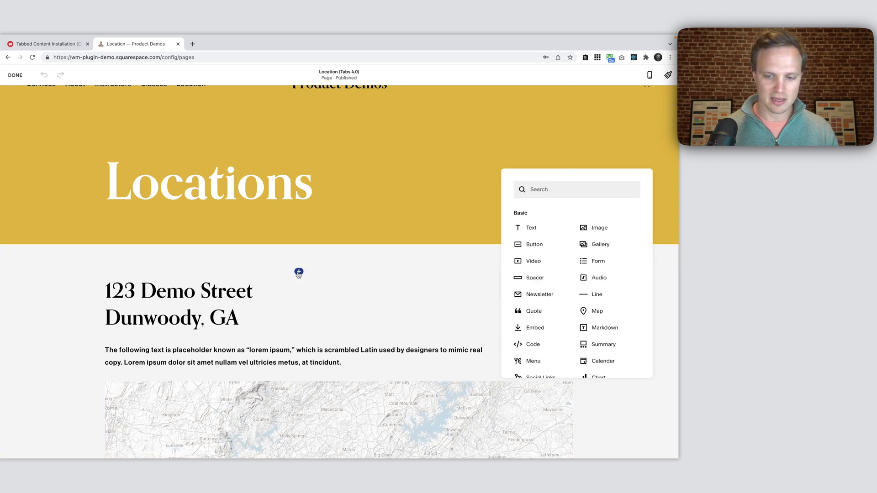
pyautogui.click(532, 346)
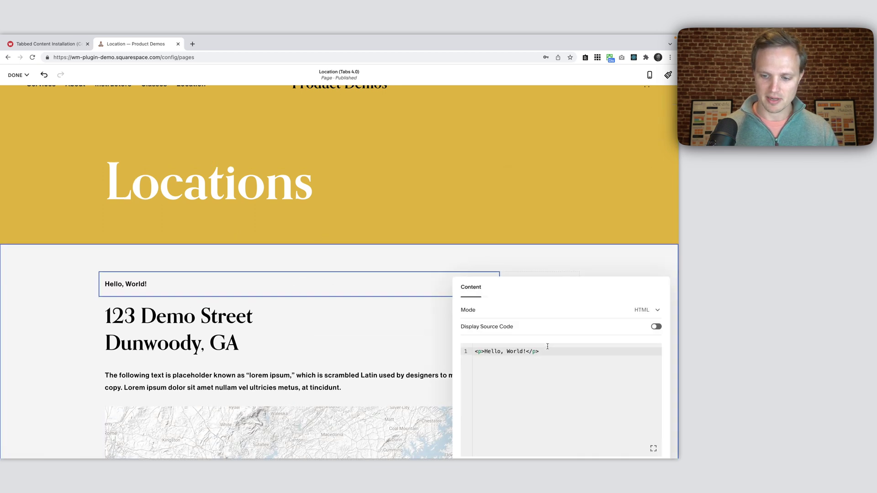
pyautogui.click(531, 358)
pyautogui.hotkey('ctrl', 'a')
pyautogui.hotkey('ctrl', 'v')
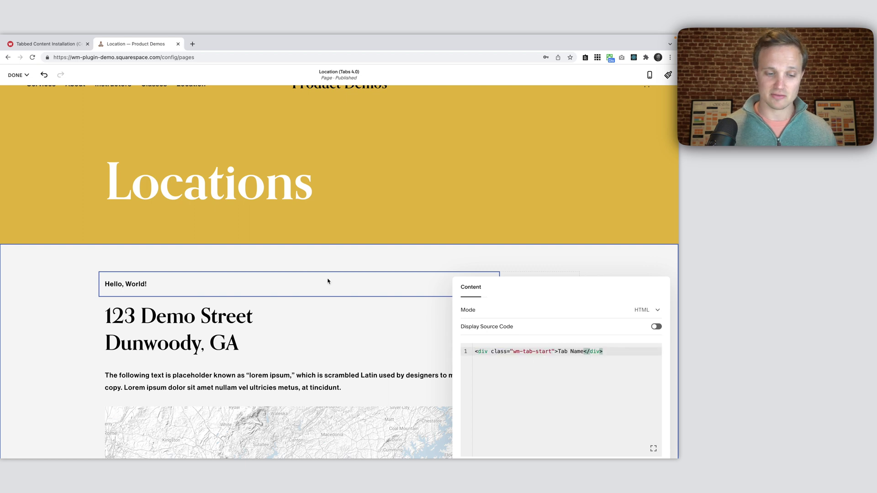
pyautogui.click(275, 265)
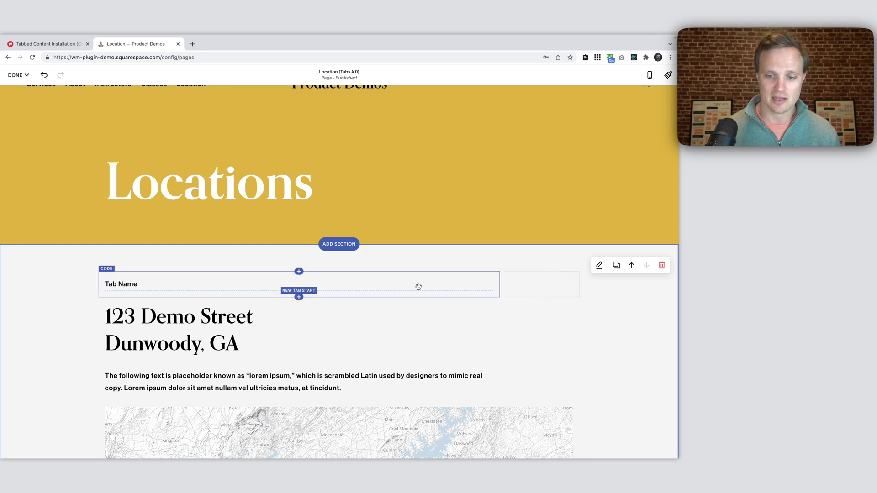
# - Reposition the Tab Name block full-width above the Dunwoody address
pyautogui.moveTo(418, 288); pyautogui.dragTo(435, 272)
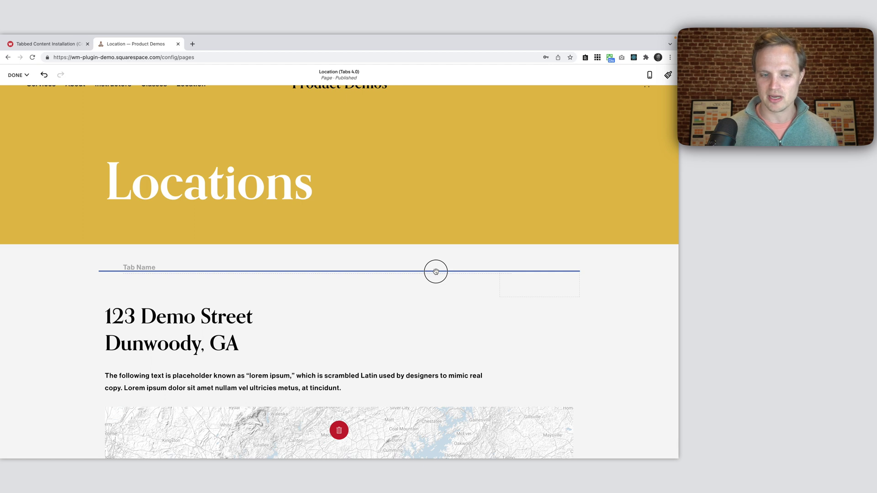
pyautogui.moveTo(436, 272); pyautogui.dragTo(434, 270)
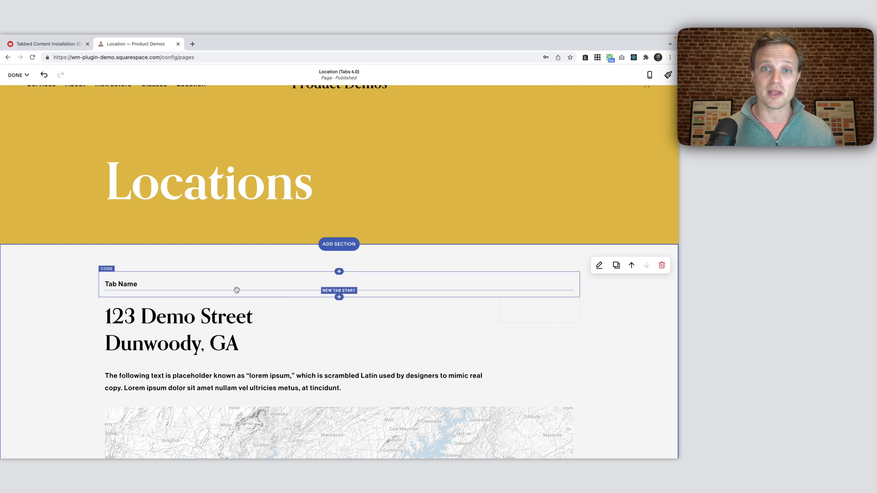
pyautogui.scroll(-20, 237, 290)
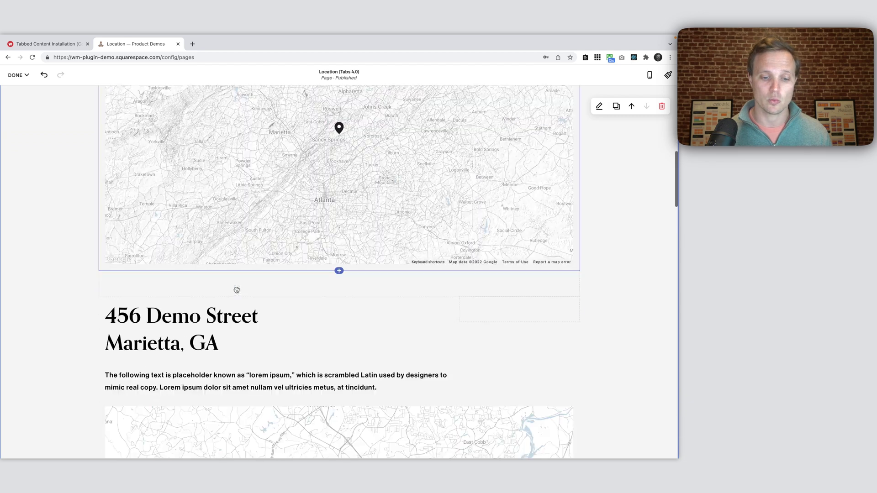
pyautogui.scroll(20, 237, 290)
pyautogui.scroll(3, 237, 290)
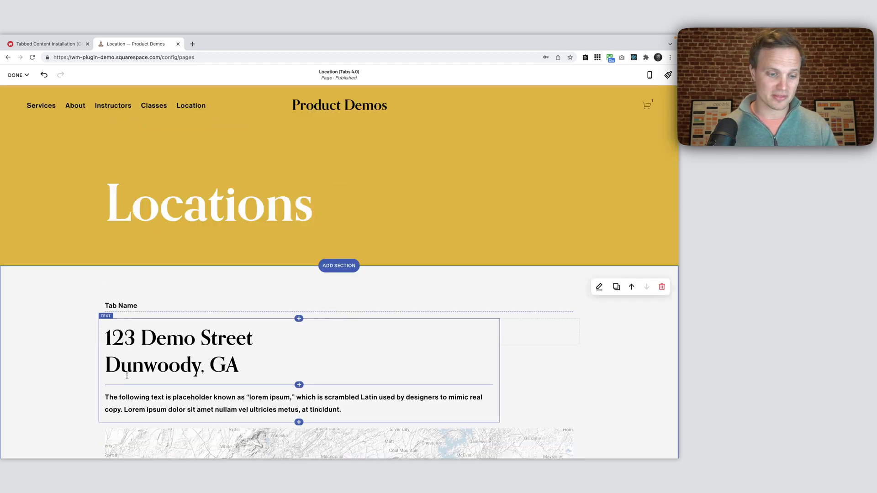
pyautogui.moveTo(112, 371); pyautogui.dragTo(195, 371)
pyautogui.click(315, 288)
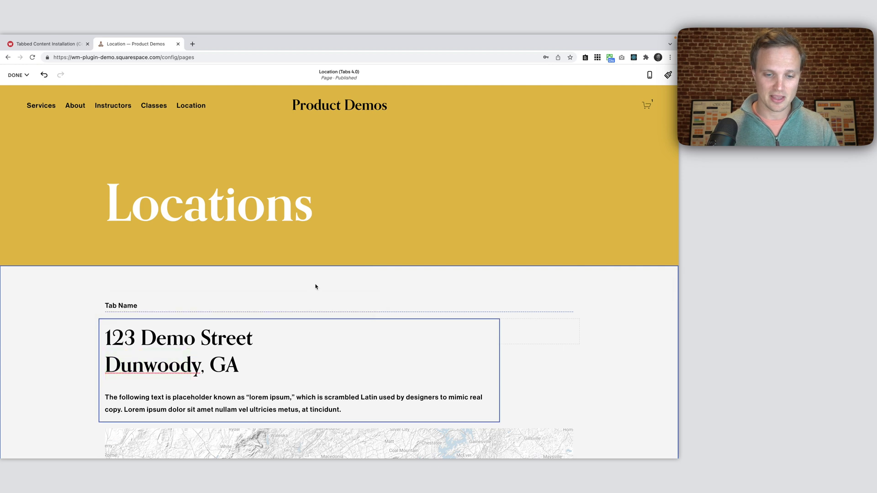
# - Replace the Tab Name placeholder in the block's code with Dunwoody
pyautogui.click(300, 300)
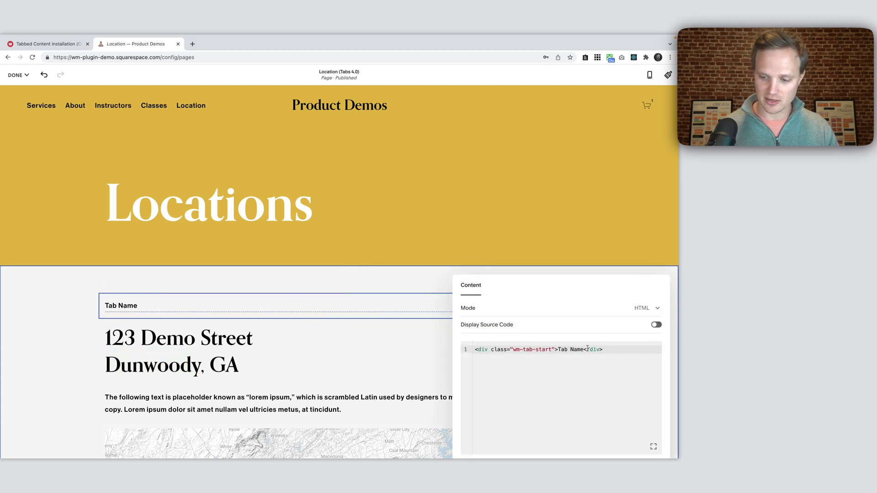
pyautogui.moveTo(585, 350); pyautogui.dragTo(558, 351)
pyautogui.write('Dun')
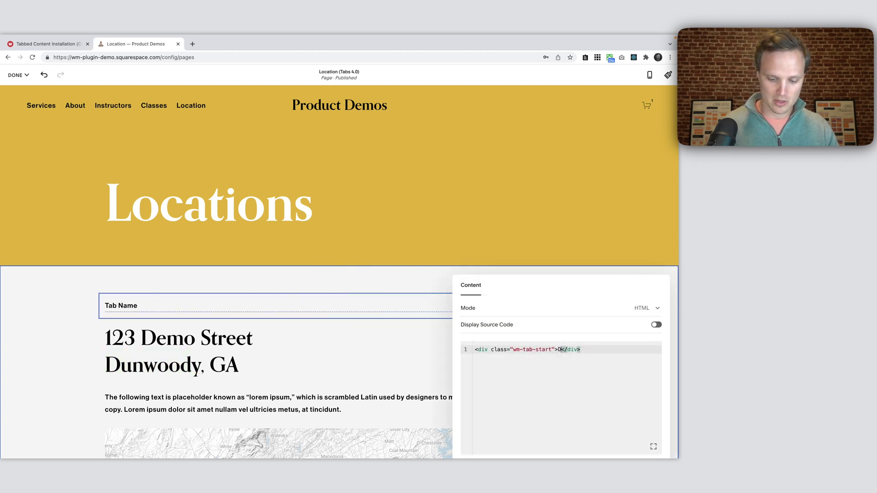
pyautogui.write('woody')
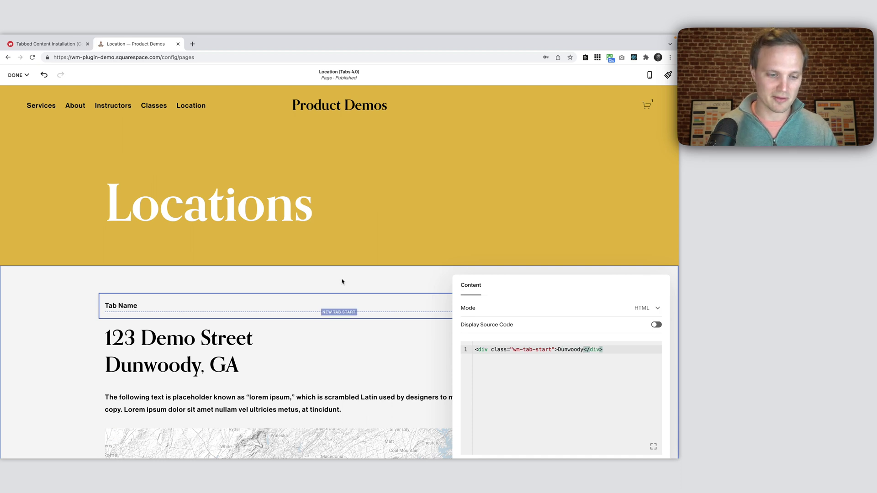
pyautogui.scroll(-1, 339, 276)
pyautogui.scroll(-3, 339, 276)
pyautogui.click(338, 224)
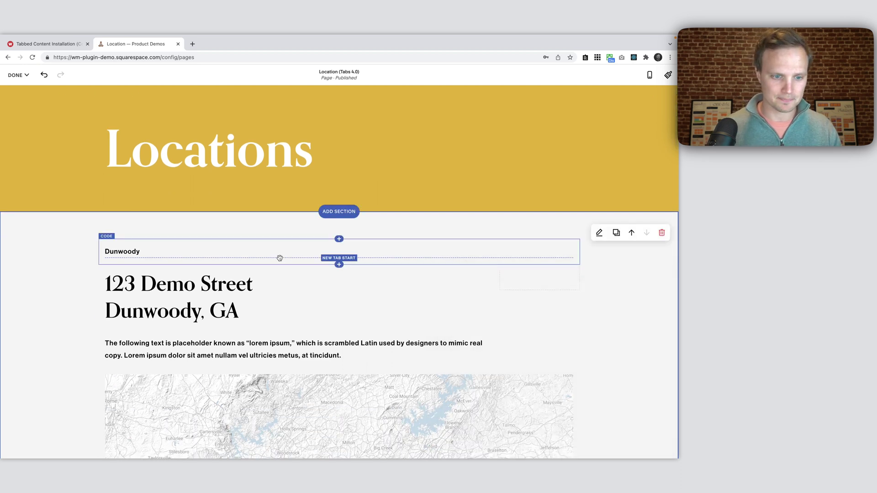
# - Scroll through the location sections further down the page
pyautogui.scroll(-10, 279, 258)
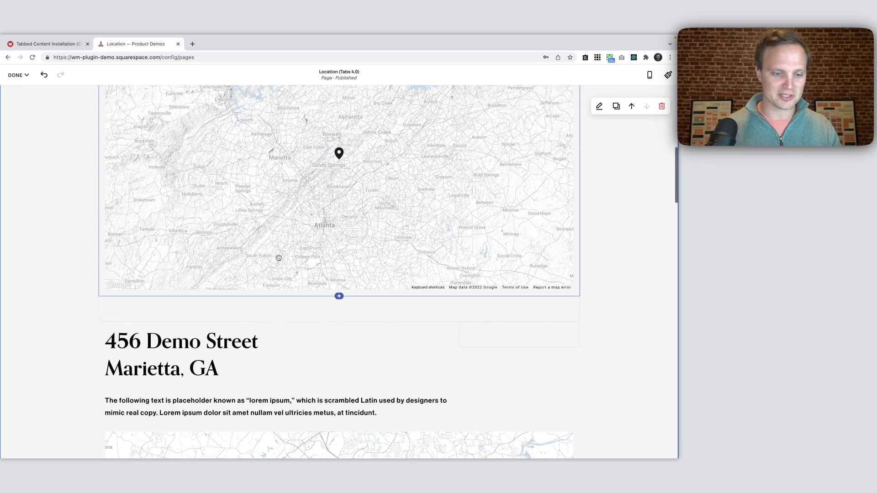
pyautogui.scroll(-15, 206, 363)
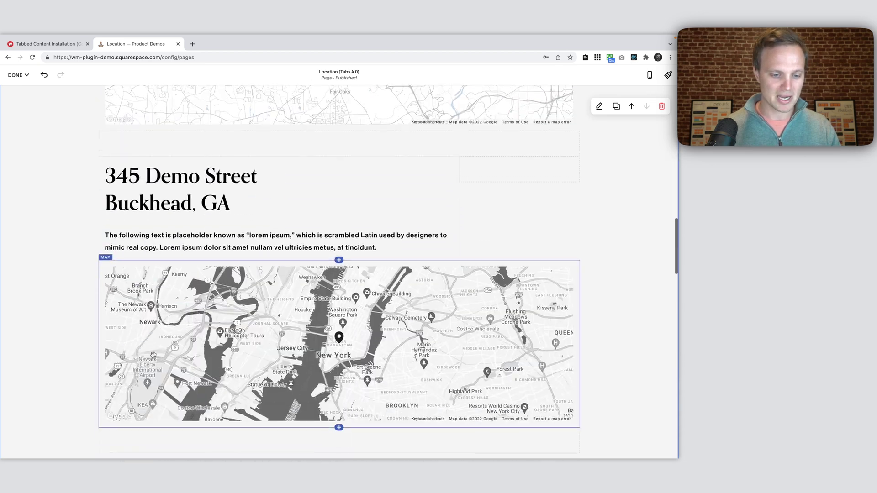
pyautogui.scroll(-6, 156, 319)
pyautogui.scroll(4, 158, 283)
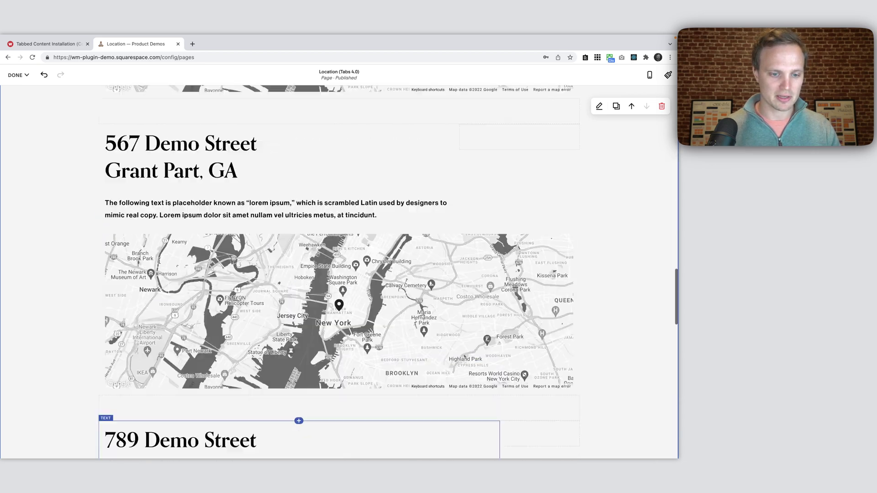
pyautogui.scroll(-3, 159, 261)
pyautogui.scroll(-6, 159, 261)
pyautogui.scroll(20, 159, 260)
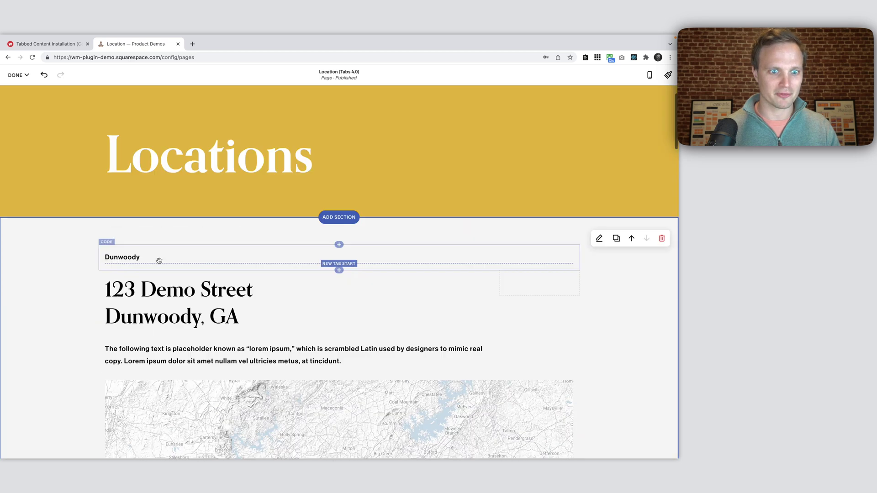
# - Copy Dunwoody's tab-start code and add a Marietta tab-start code block beneath it
pyautogui.doubleClick(239, 207)
pyautogui.tripleClick(558, 277)
pyautogui.press('super+c')
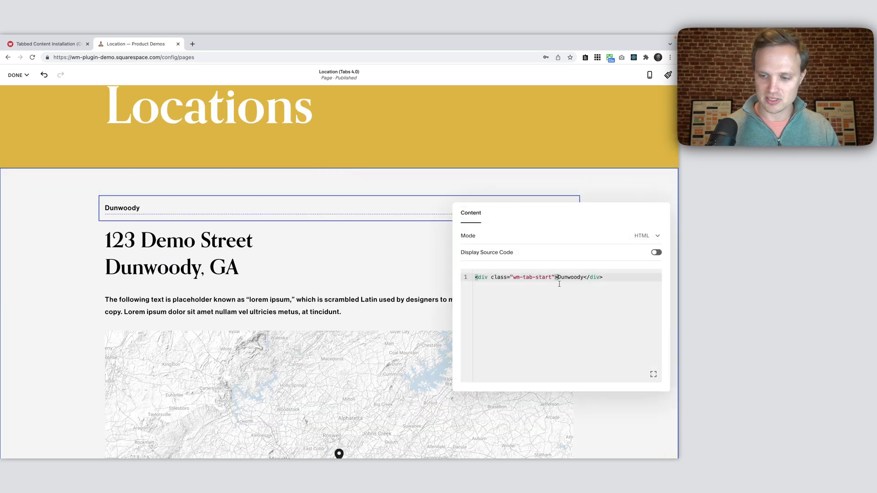
pyautogui.click(378, 195)
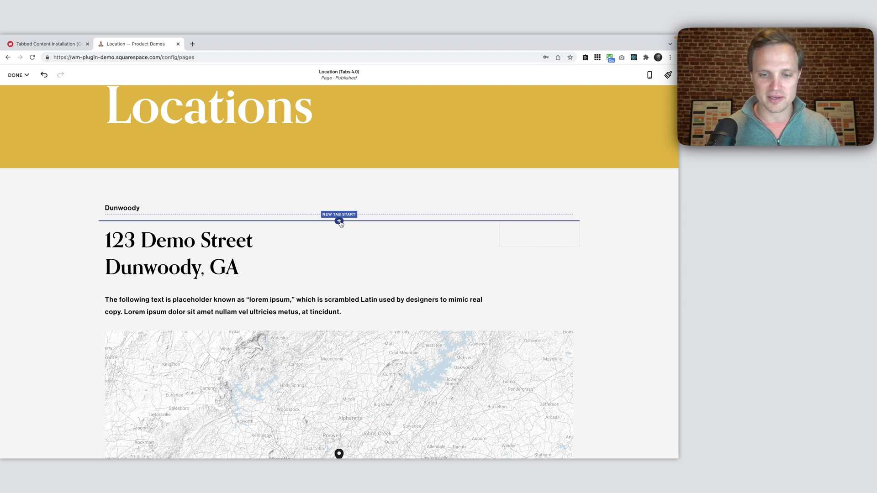
pyautogui.click(338, 221)
pyautogui.click(541, 295)
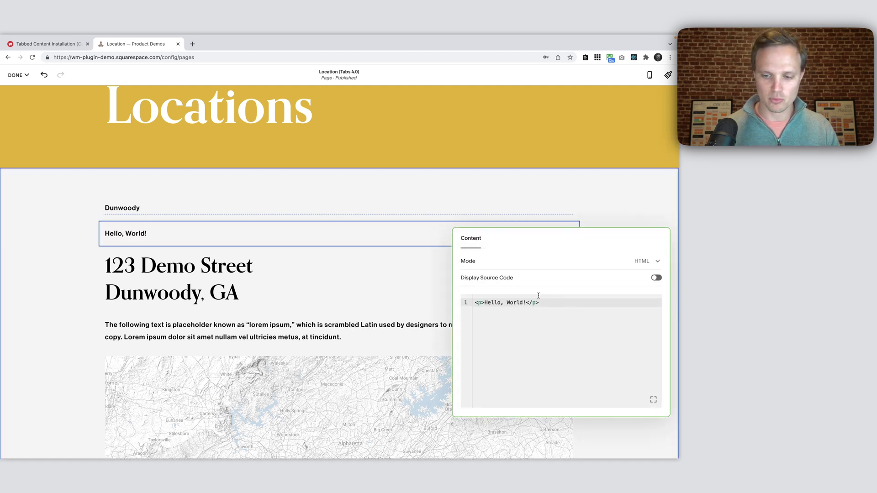
pyautogui.hotkey('ctrl', 'a')
pyautogui.hotkey('ctrl', 'v')
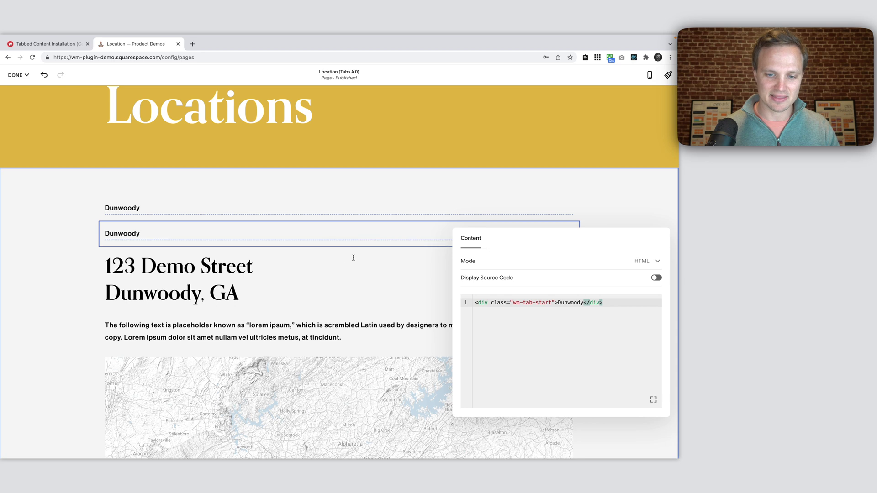
pyautogui.moveTo(583, 302); pyautogui.dragTo(558, 302)
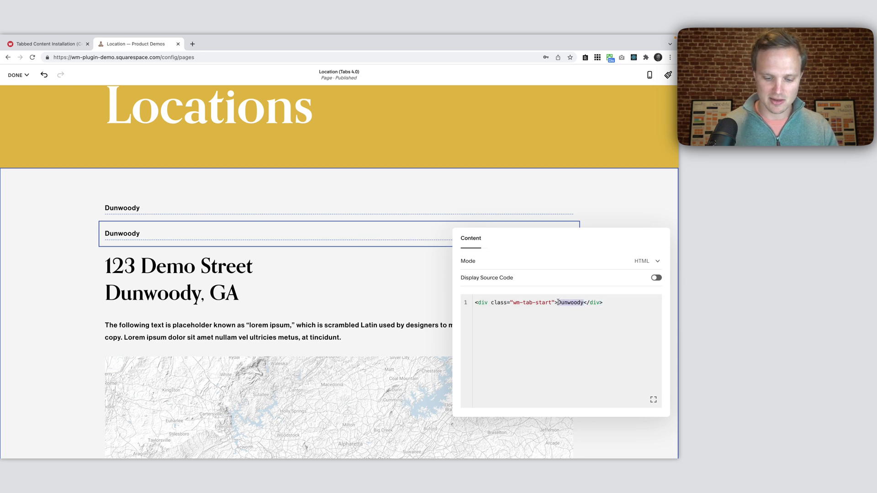
pyautogui.write('Marietta')
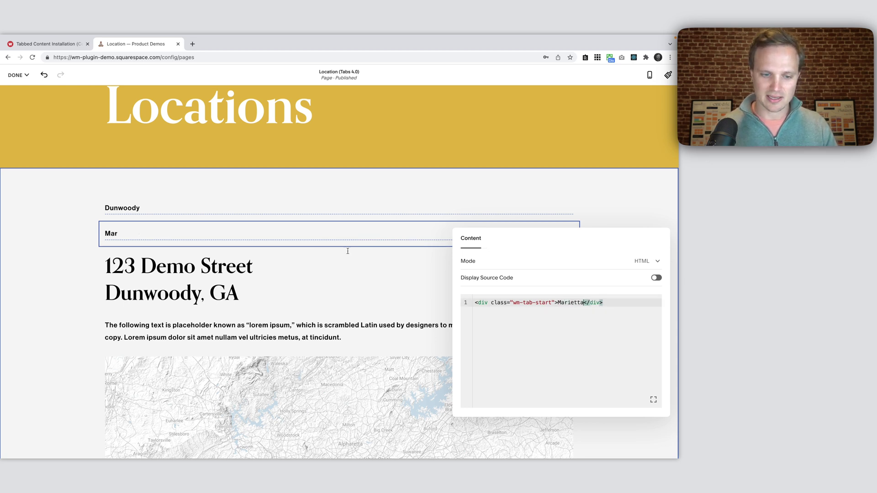
pyautogui.click(329, 246)
# - Add a tab-start code block below Marietta and name it Buckhead
pyautogui.click(339, 246)
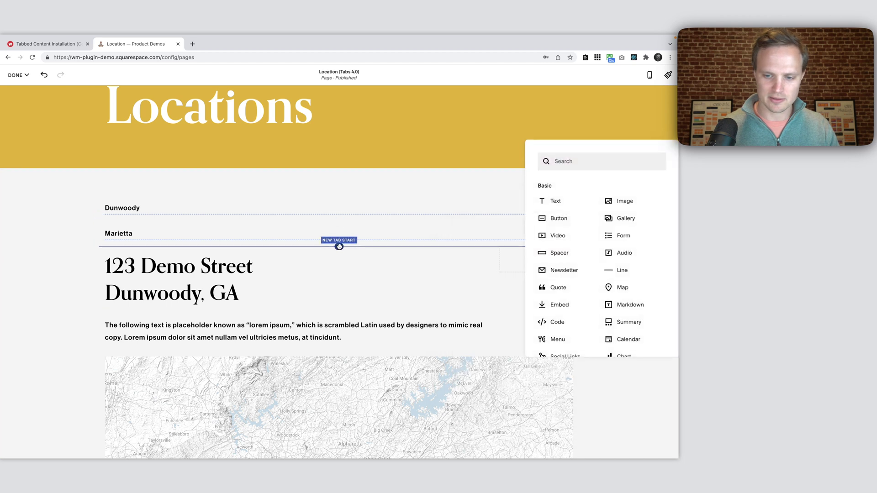
pyautogui.click(555, 322)
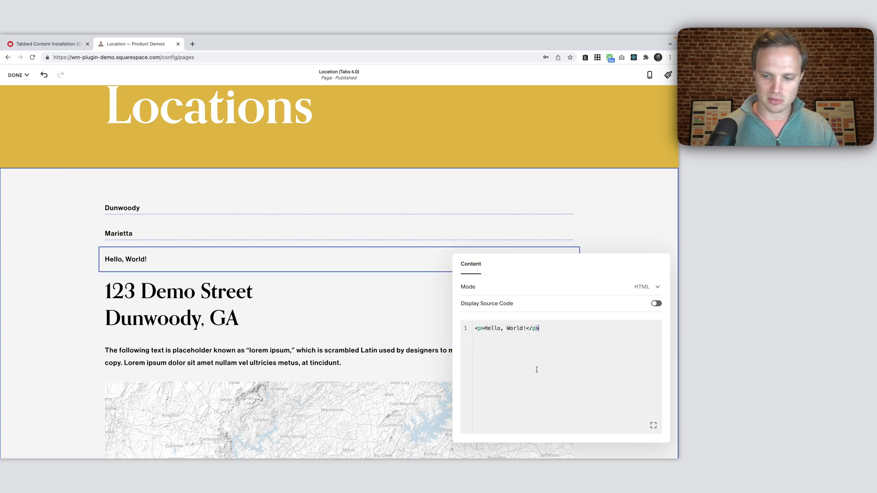
pyautogui.press('super+a')
pyautogui.press('super+v')
pyautogui.scroll(-15, 357, 373)
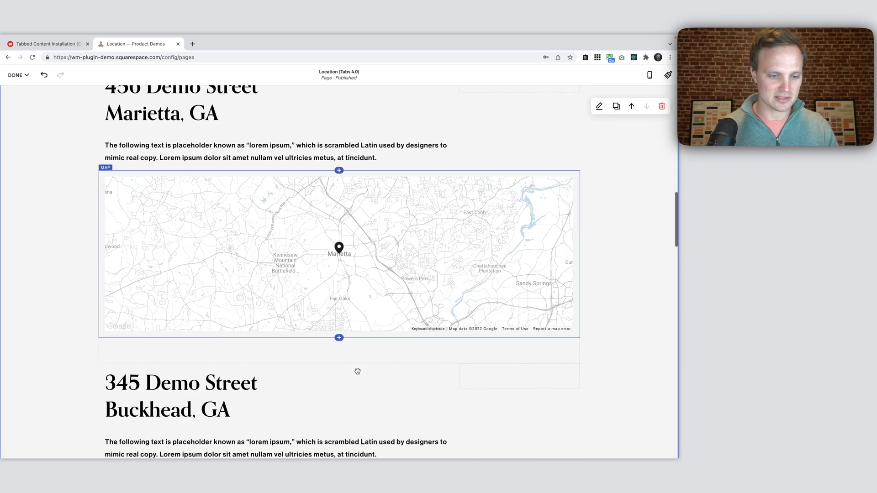
pyautogui.scroll(20, 356, 360)
pyautogui.scroll(-2, 340, 364)
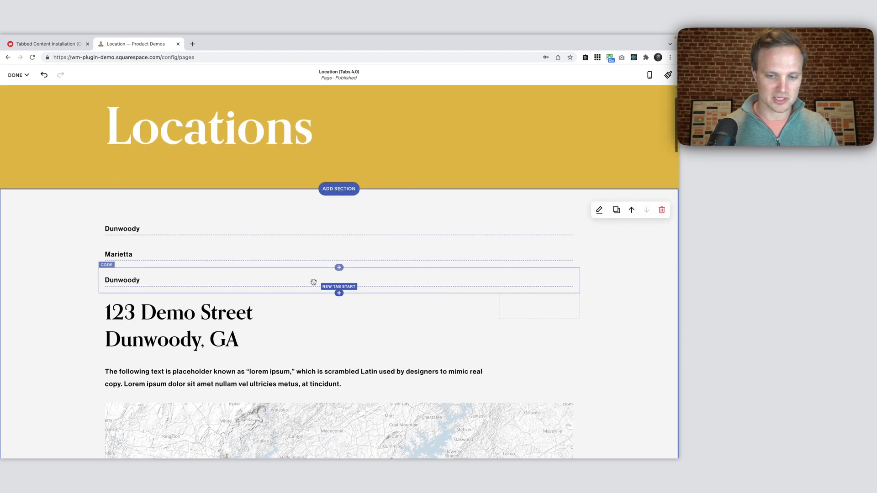
pyautogui.doubleClick(315, 280)
pyautogui.moveTo(583, 347); pyautogui.dragTo(560, 348)
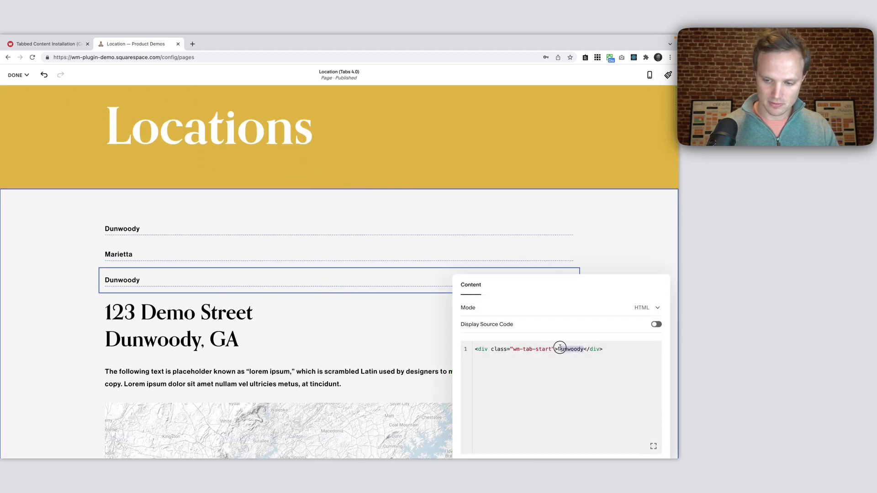
pyautogui.write('Buckhea')
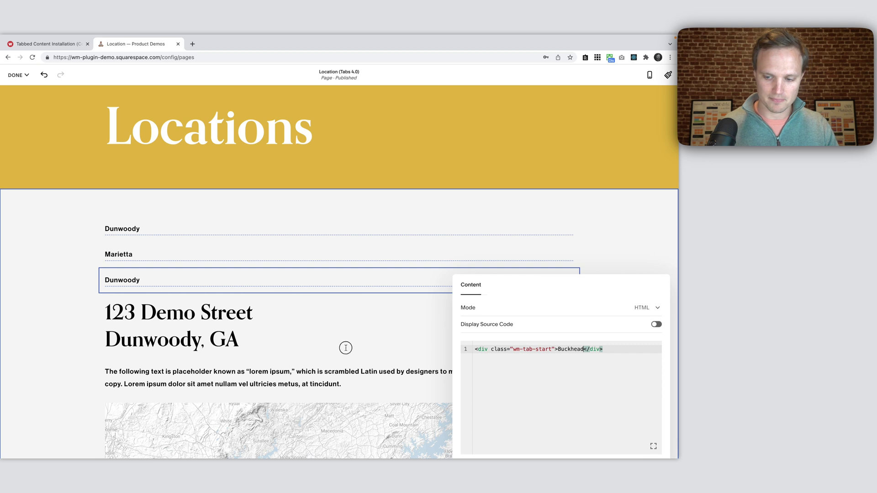
pyautogui.click(346, 348)
# - Add a tab-start code block below Buckhead and name it Grant Park
pyautogui.click(339, 288)
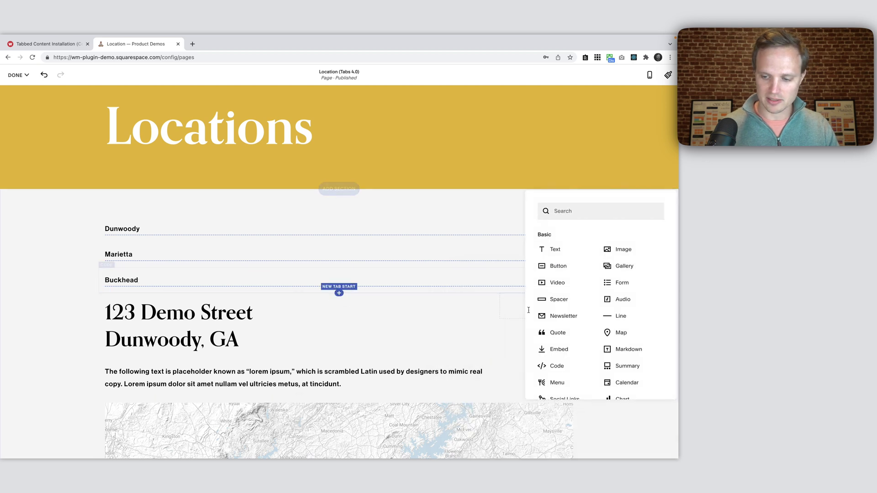
pyautogui.click(556, 365)
pyautogui.hotkey('ctrl', 'a')
pyautogui.hotkey('ctrl', 'v')
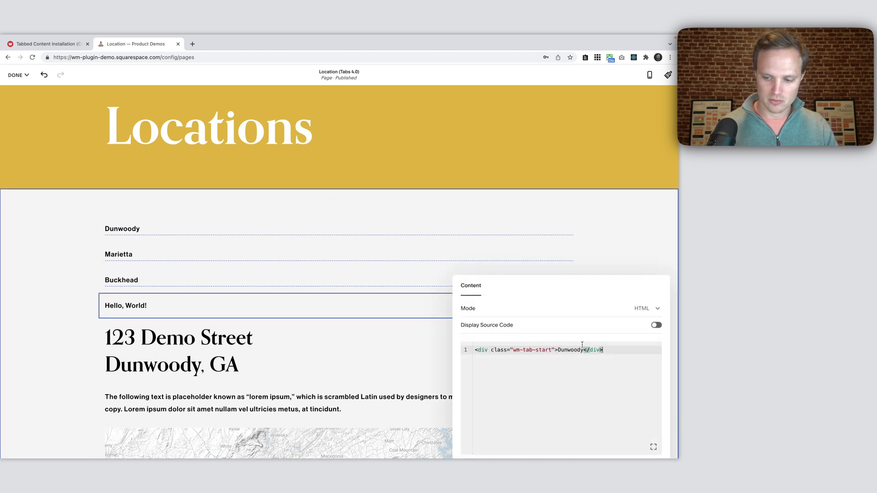
pyautogui.doubleClick(566, 350)
pyautogui.write('Grant Park')
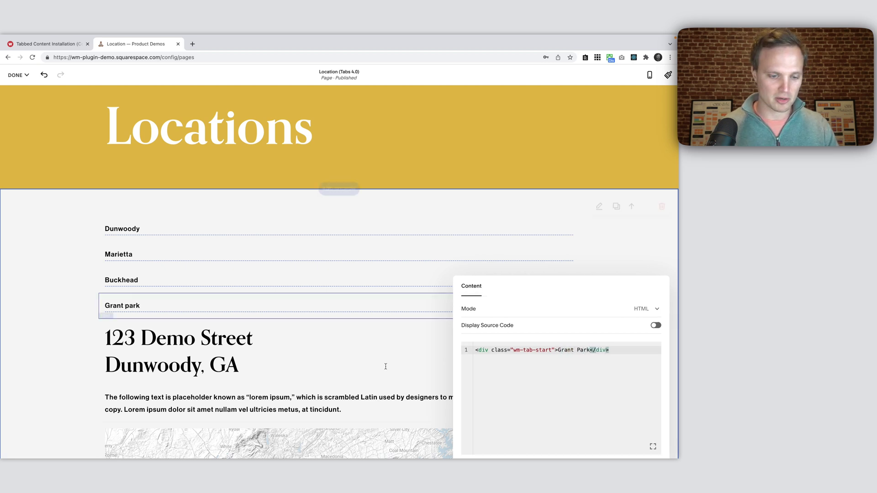
pyautogui.click(386, 364)
pyautogui.scroll(-4, 385, 365)
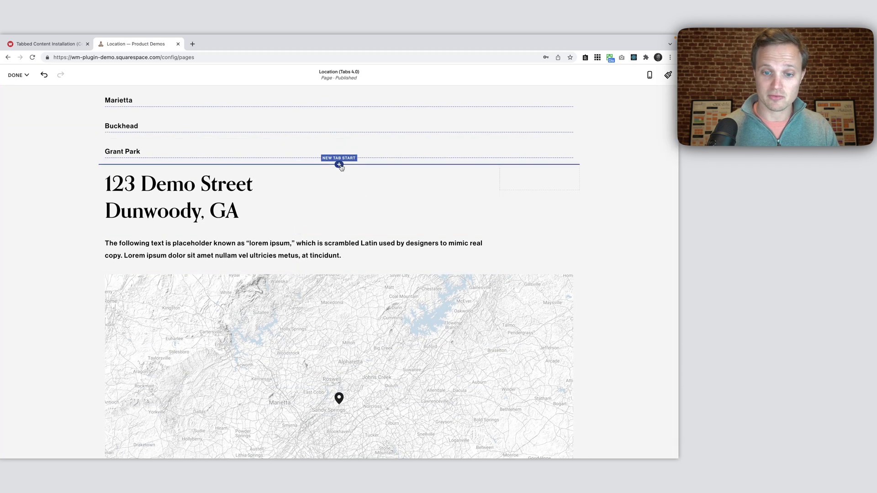
# - Add a tab-start code block below Grant Park and name it Grant Park 2
pyautogui.click(339, 165)
pyautogui.click(555, 266)
pyautogui.press('super+a')
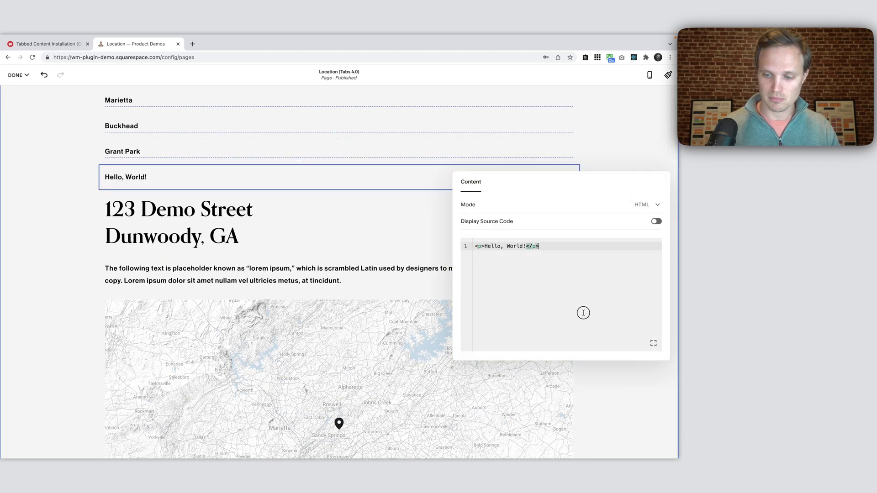
pyautogui.press('super+v')
pyautogui.moveTo(585, 245); pyautogui.dragTo(568, 247)
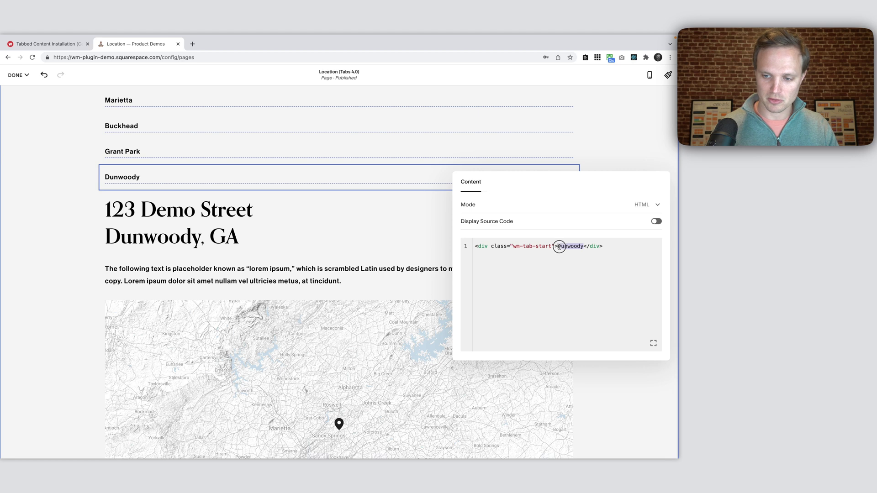
pyautogui.write('Grant Park 2')
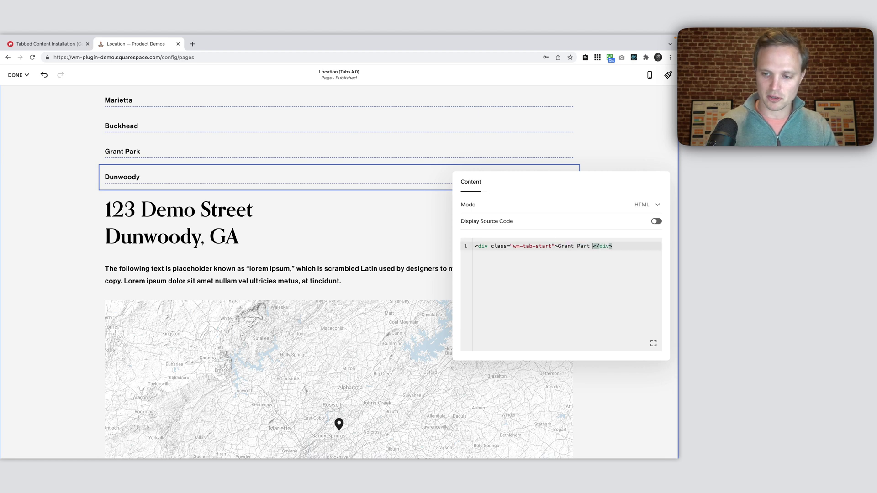
pyautogui.click(355, 276)
pyautogui.scroll(2, 354, 277)
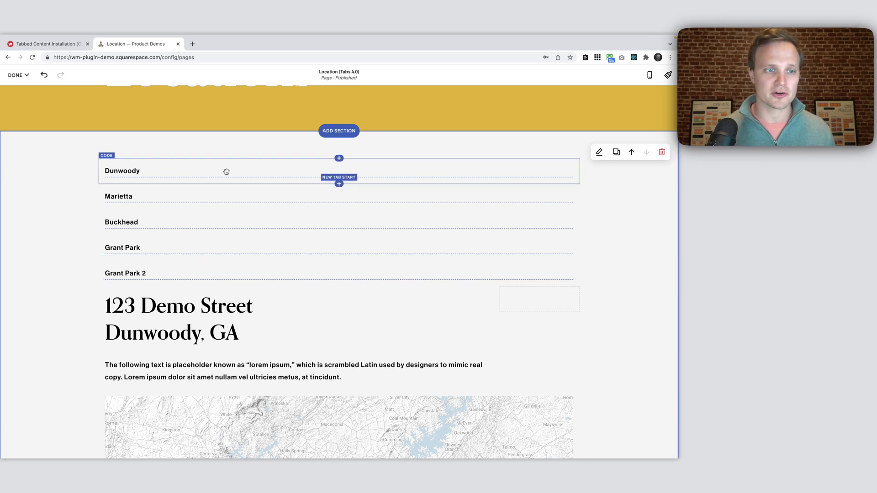
# - Take the wm-tabs-end markup from the docs and paste it into a new code block below Grant Park 2
pyautogui.click(57, 43)
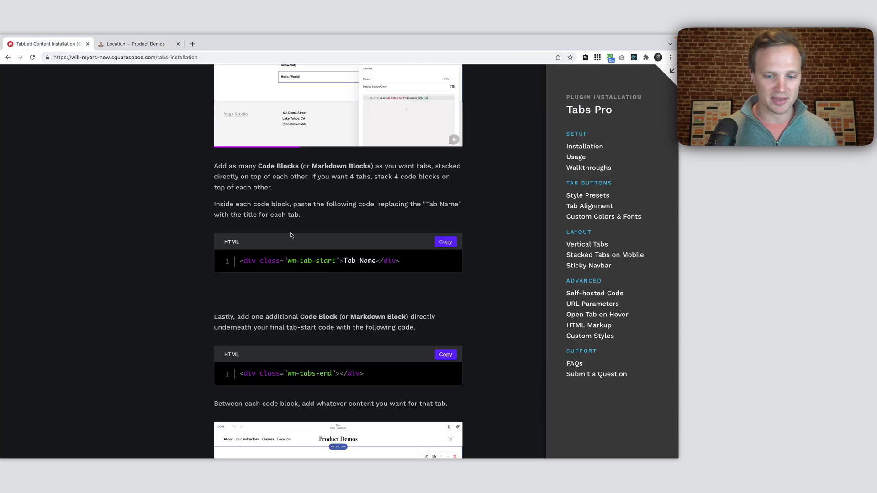
pyautogui.scroll(-2, 290, 235)
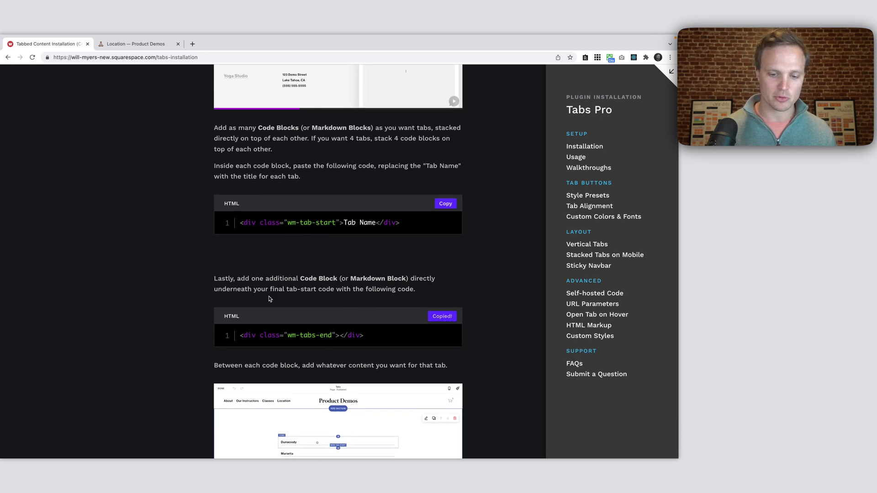
pyautogui.click(132, 44)
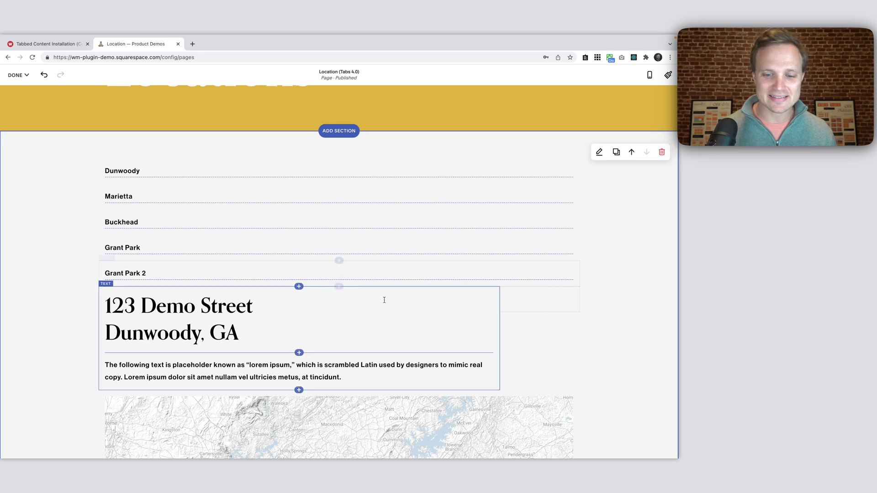
pyautogui.click(338, 286)
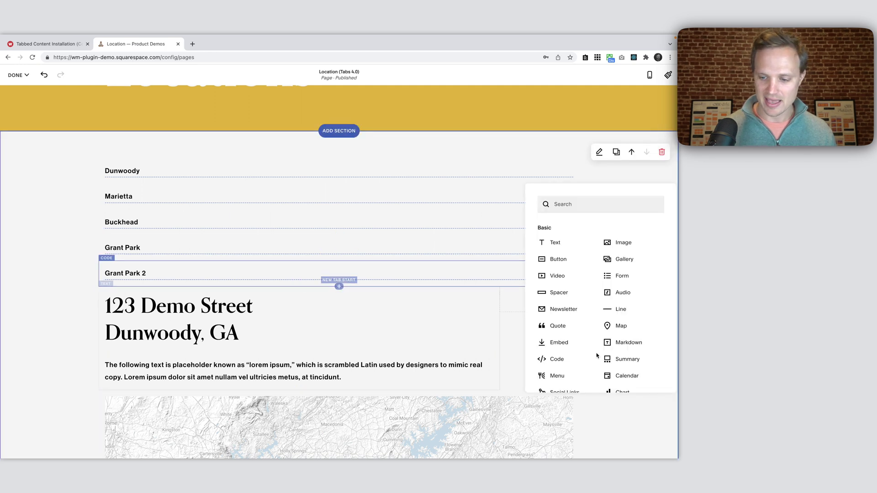
pyautogui.click(571, 359)
pyautogui.hotkey('ctrl', 'a')
pyautogui.write('<div class="wm-tabs-end"></div>')
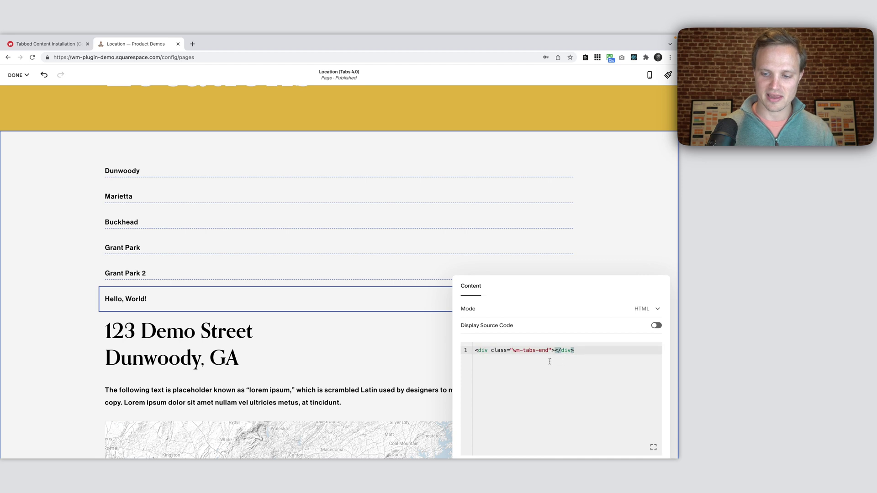
pyautogui.click(270, 283)
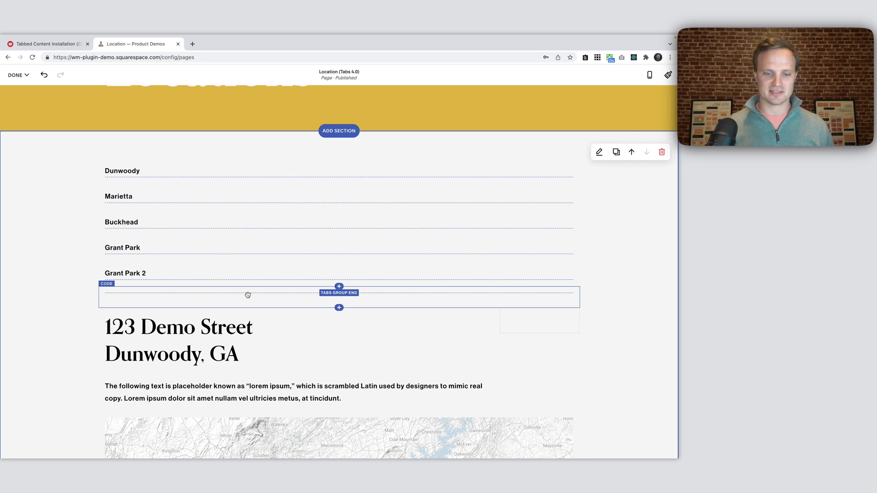
# - Drag the Dunwoody address text and then its map under the Dunwoody tab block
pyautogui.scroll(-1, 225, 288)
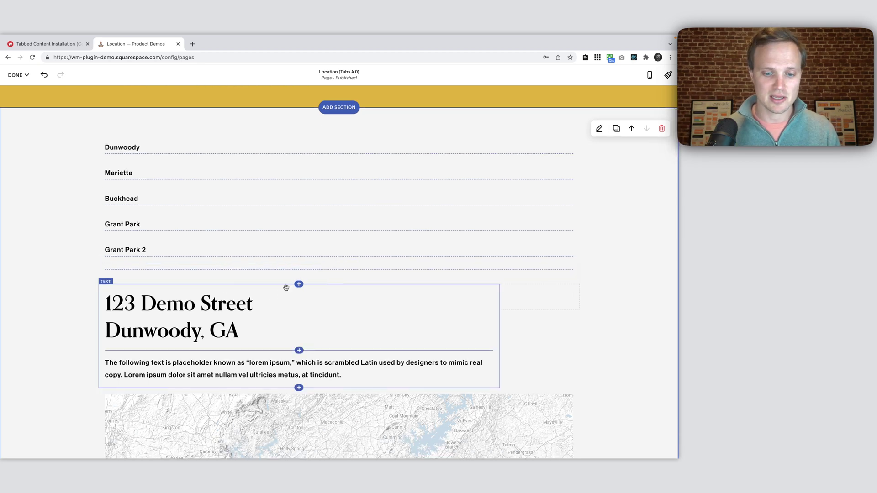
pyautogui.moveTo(286, 288); pyautogui.dragTo(331, 166)
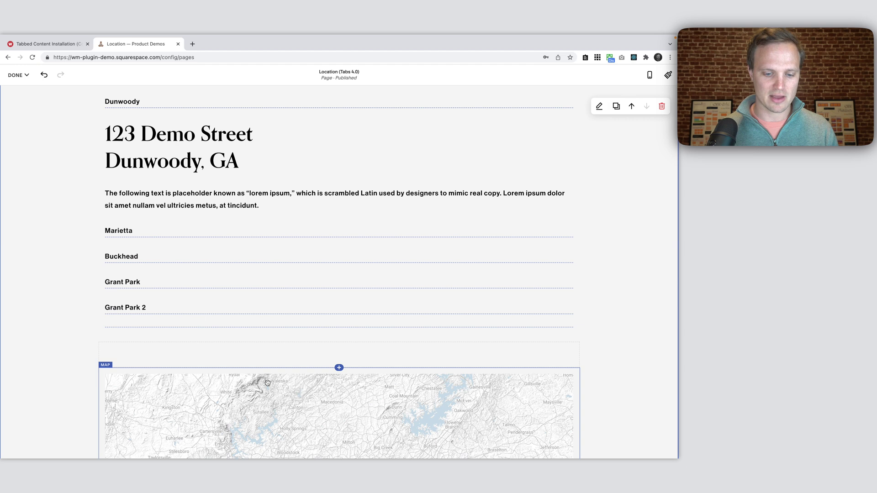
pyautogui.moveTo(267, 383); pyautogui.dragTo(304, 209)
pyautogui.scroll(-5, 292, 274)
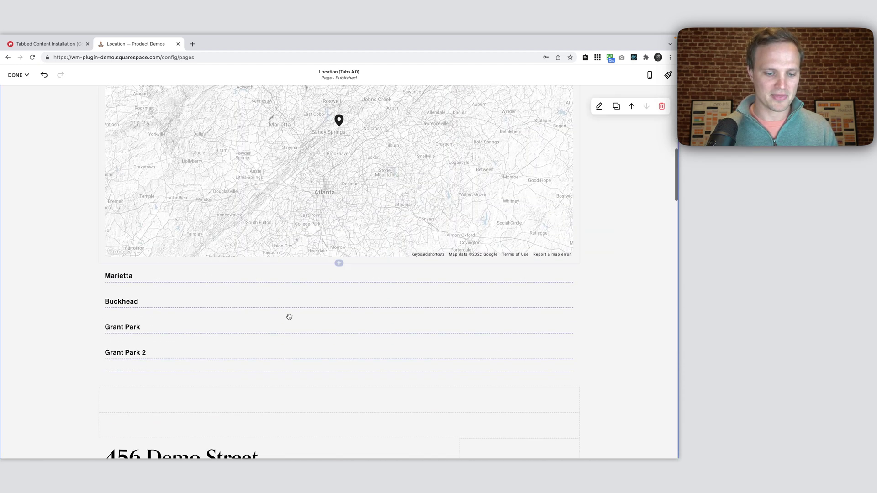
pyautogui.moveTo(277, 394); pyautogui.dragTo(567, 224)
pyautogui.scroll(6, 304, 300)
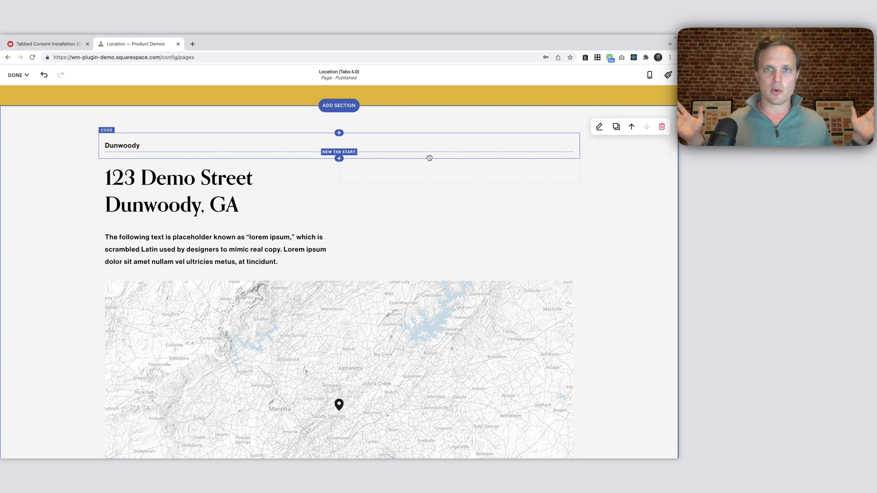
# - Narrow the spacer beside the Dunwoody address so the text spans wider
pyautogui.moveTo(339, 183); pyautogui.dragTo(451, 181)
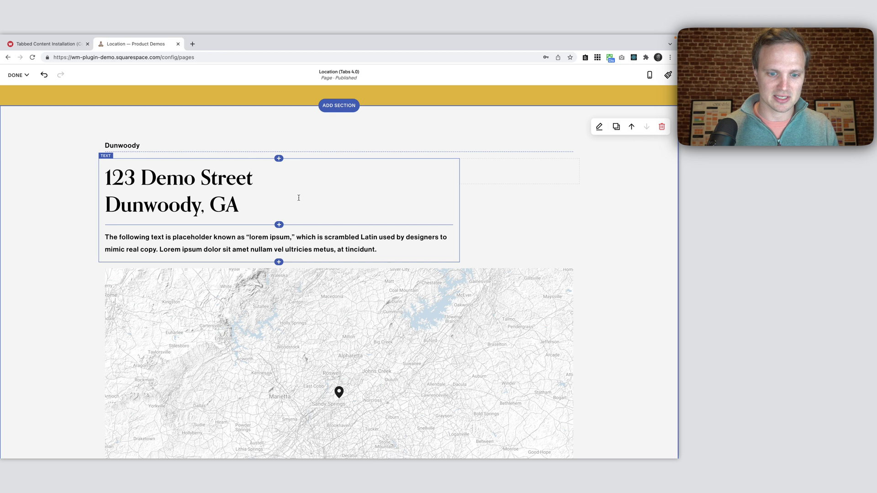
pyautogui.scroll(-4, 299, 198)
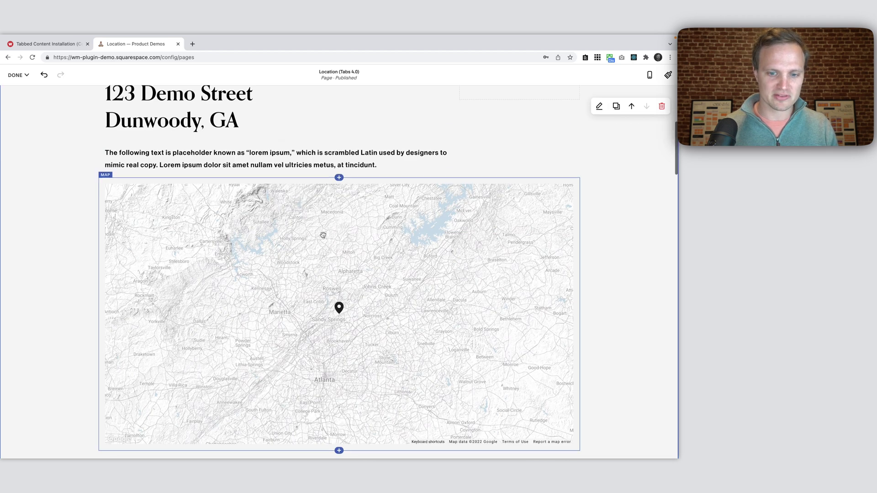
pyautogui.scroll(3, 323, 235)
pyautogui.scroll(-9, 323, 235)
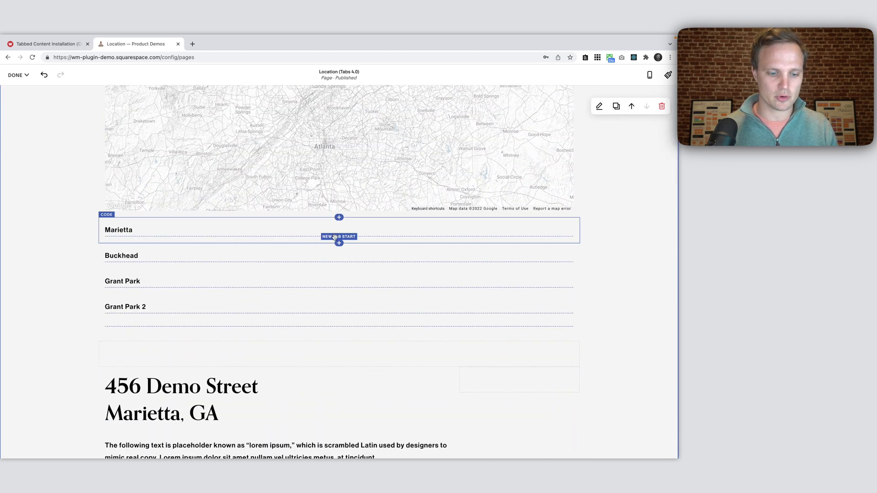
# - Drag the Marietta address text and its map under the Marietta tab block
pyautogui.scroll(-1, 334, 237)
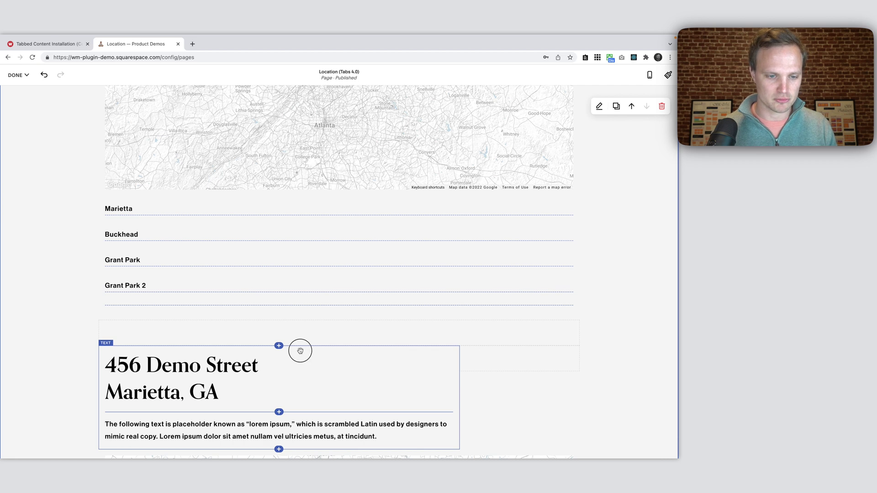
pyautogui.moveTo(300, 351); pyautogui.dragTo(360, 224)
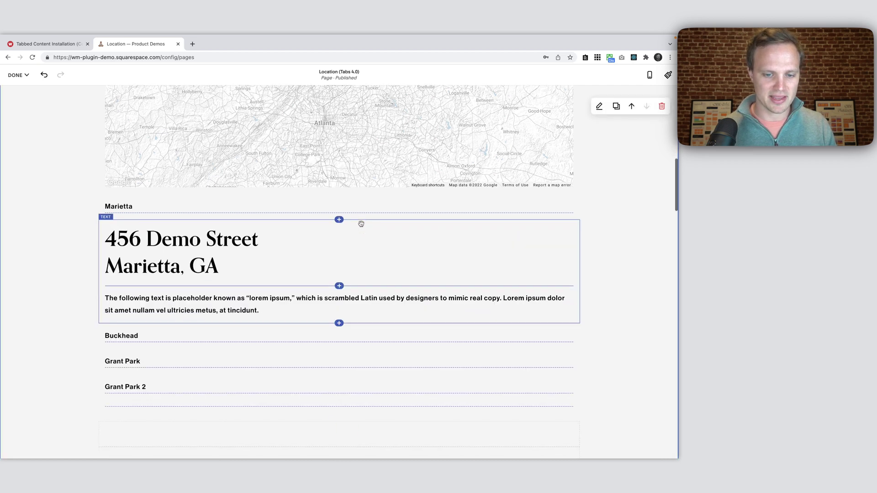
pyautogui.scroll(-3, 315, 295)
pyautogui.moveTo(303, 298); pyautogui.dragTo(315, 223)
pyautogui.scroll(3, 315, 216)
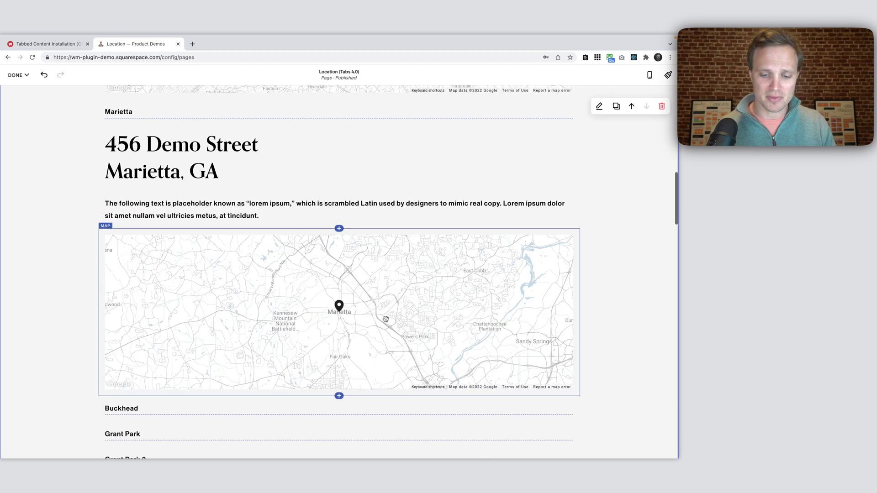
# - Delete the spacer accidentally inserted between the Marietta text and map
pyautogui.click(468, 229)
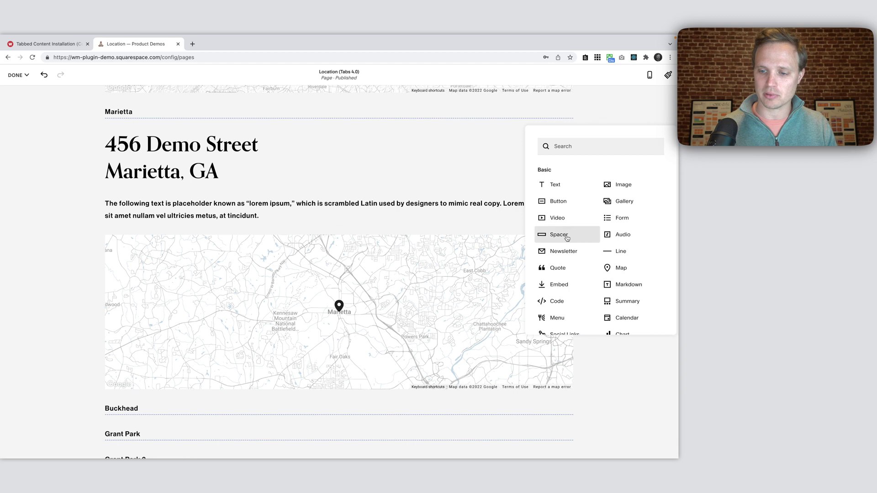
pyautogui.moveTo(425, 250); pyautogui.dragTo(336, 253)
pyautogui.click(338, 249)
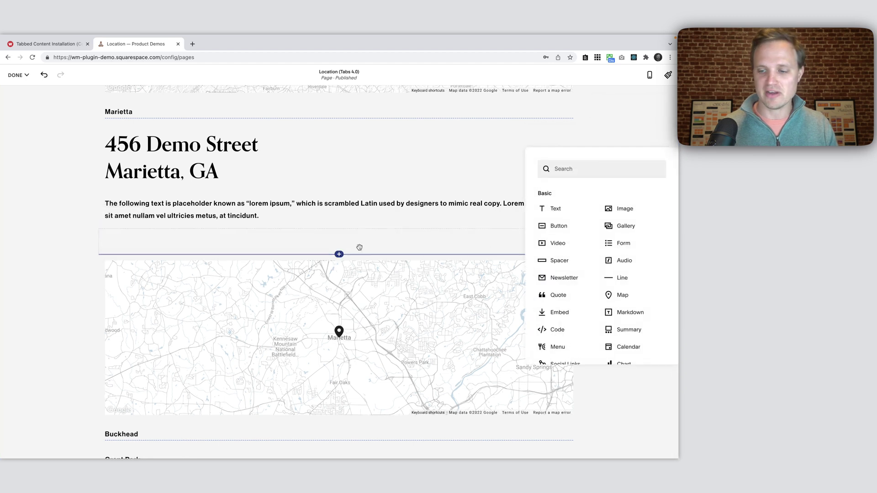
pyautogui.click(300, 319)
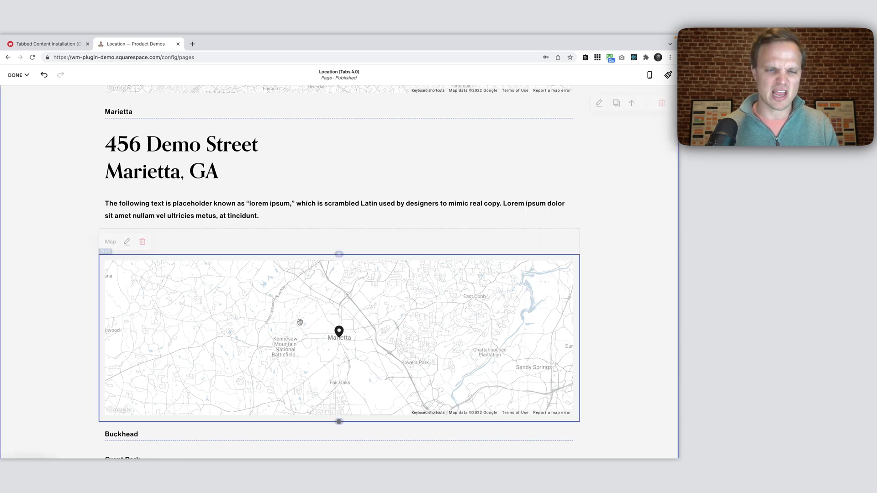
pyautogui.click(289, 240)
pyautogui.click(133, 216)
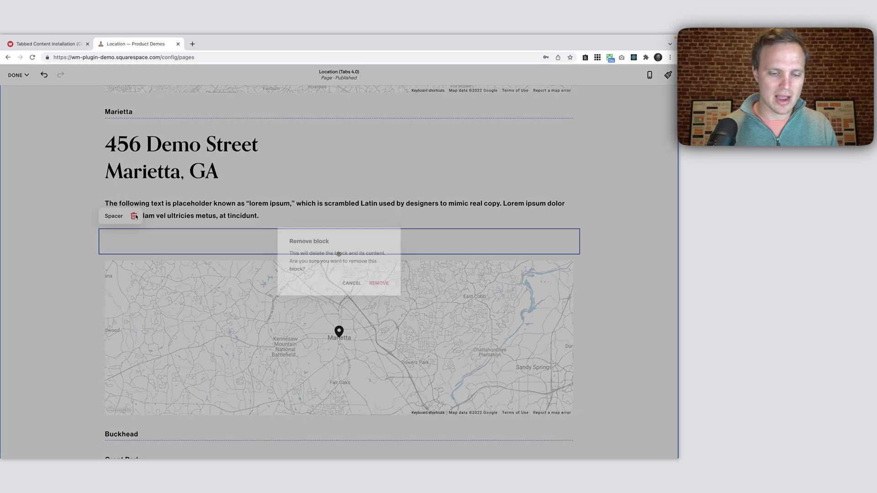
pyautogui.click(386, 287)
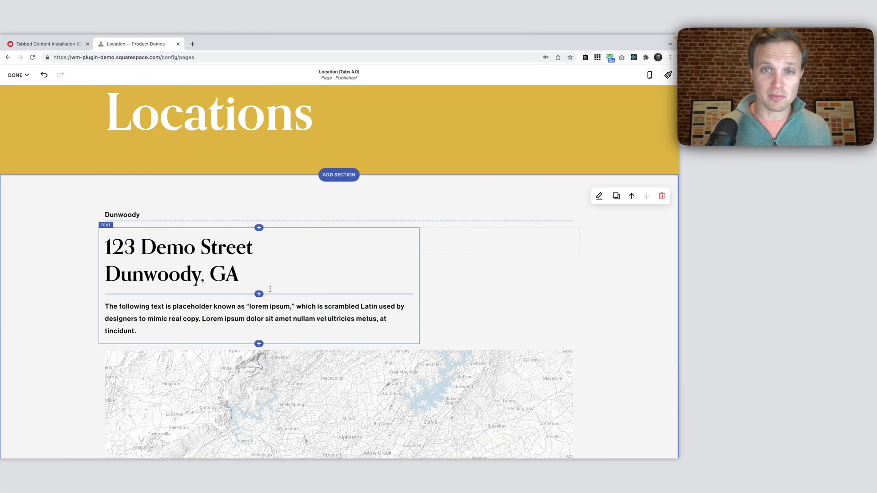
# - Scroll past the Buckhead, Grant Park and Grant Park 2 sections and open the Tabs Group End code
pyautogui.scroll(-3, 270, 288)
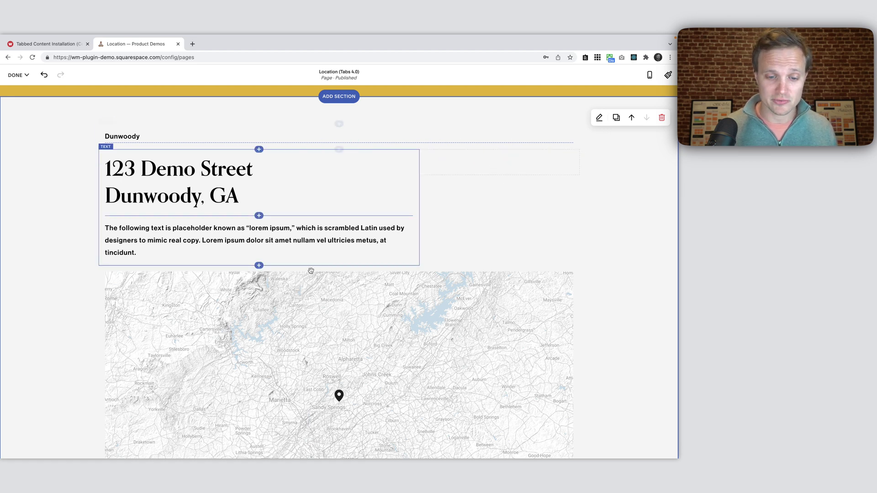
pyautogui.scroll(-2, 310, 281)
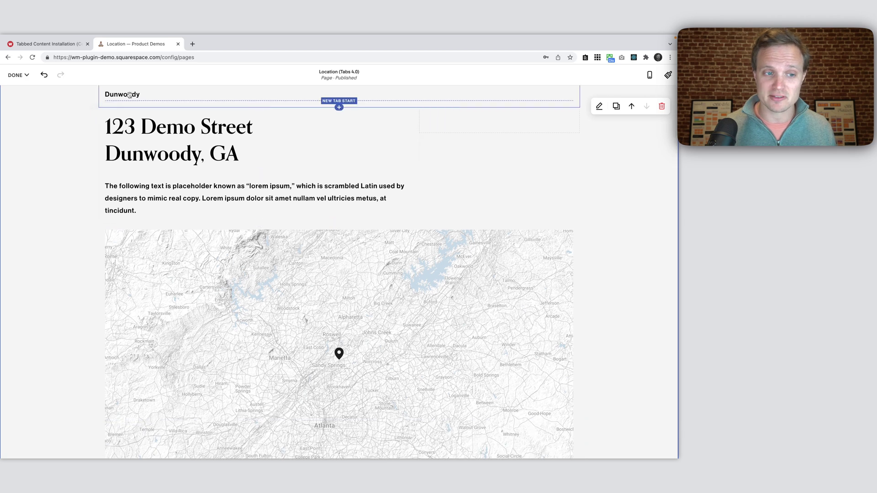
pyautogui.scroll(-4, 326, 260)
pyautogui.scroll(-5, 326, 260)
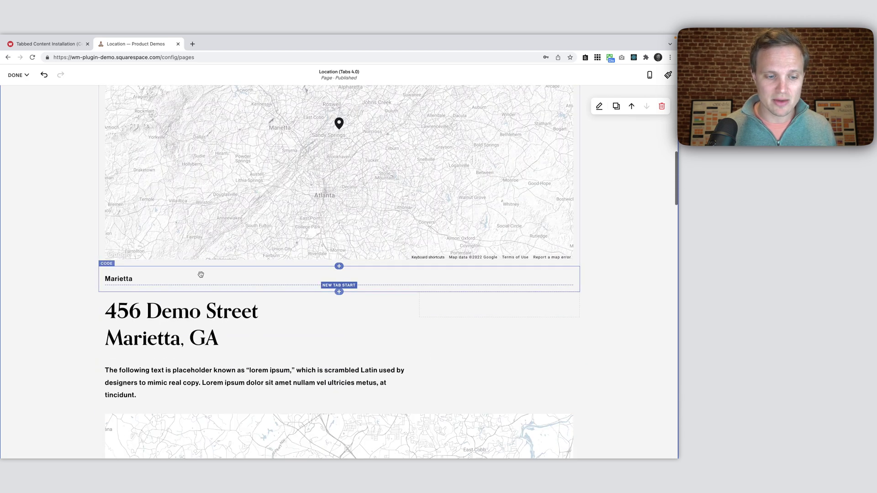
pyautogui.scroll(-4, 275, 293)
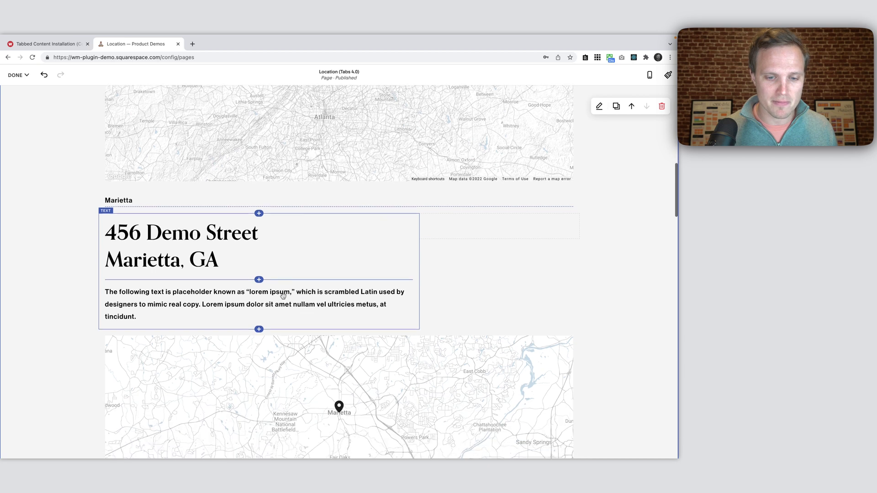
pyautogui.scroll(-14, 311, 303)
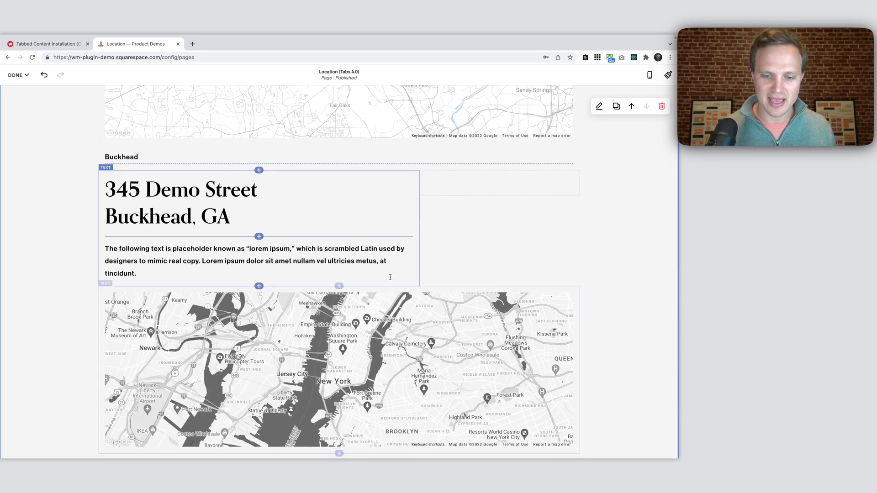
pyautogui.scroll(-15, 388, 278)
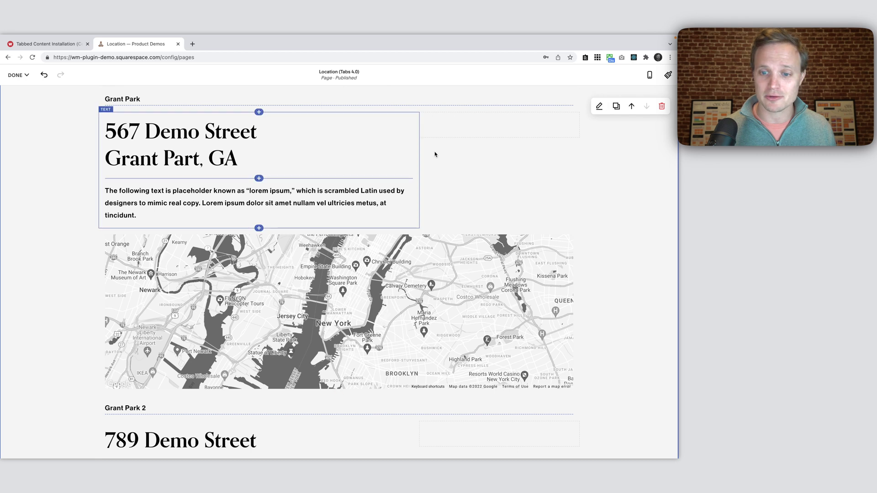
pyautogui.scroll(-7, 299, 289)
pyautogui.scroll(-1, 300, 289)
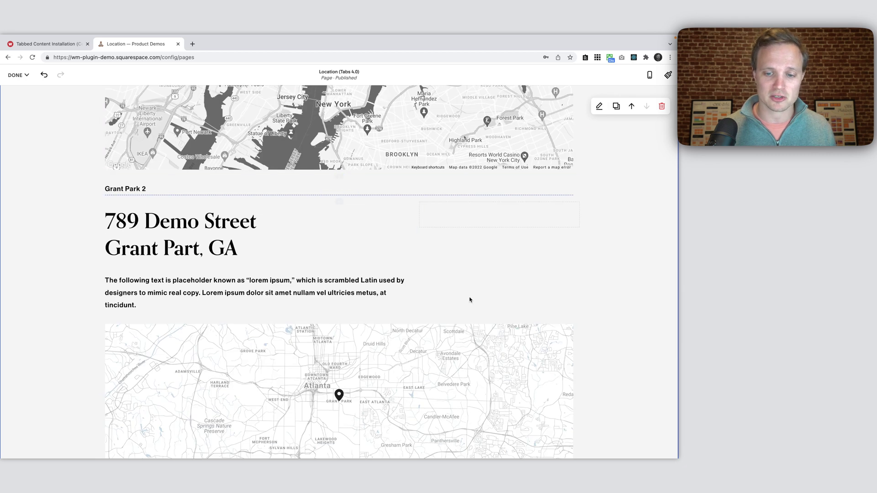
pyautogui.scroll(-4, 406, 277)
pyautogui.scroll(-4, 406, 277)
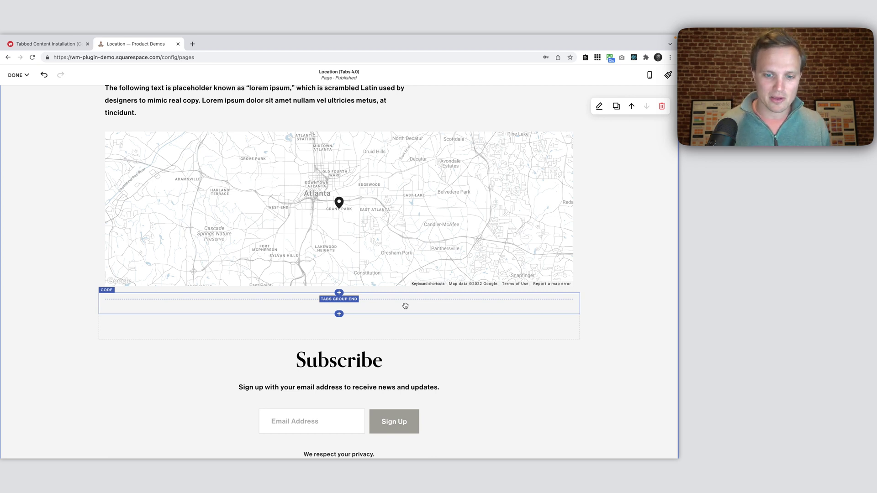
pyautogui.doubleClick(377, 301)
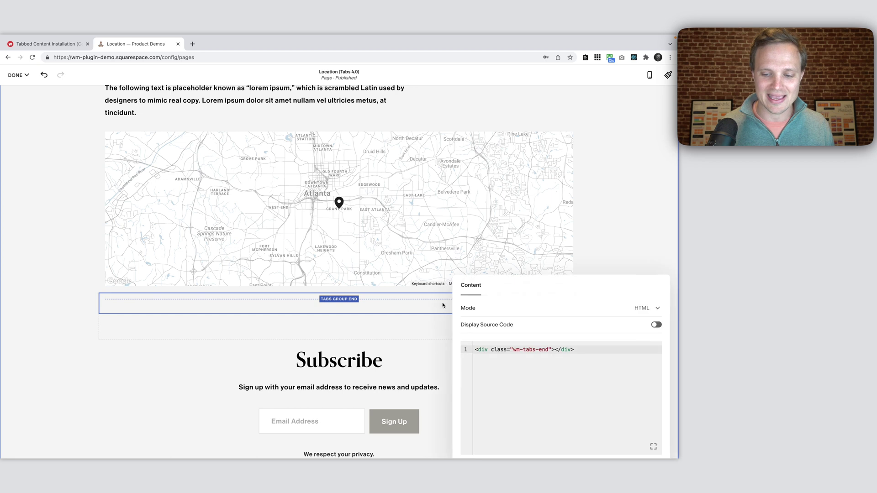
# - Close the code block editor and bring up the Done menu to save the Locations page
pyautogui.click(292, 285)
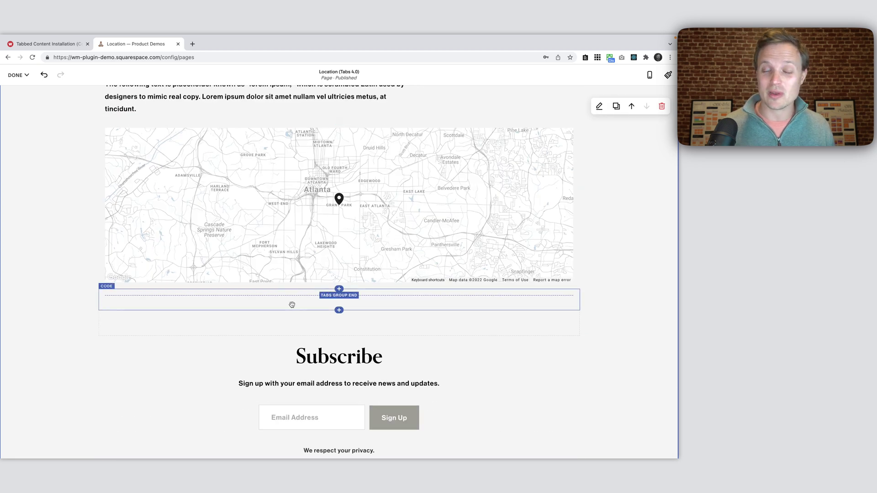
pyautogui.scroll(-3, 292, 304)
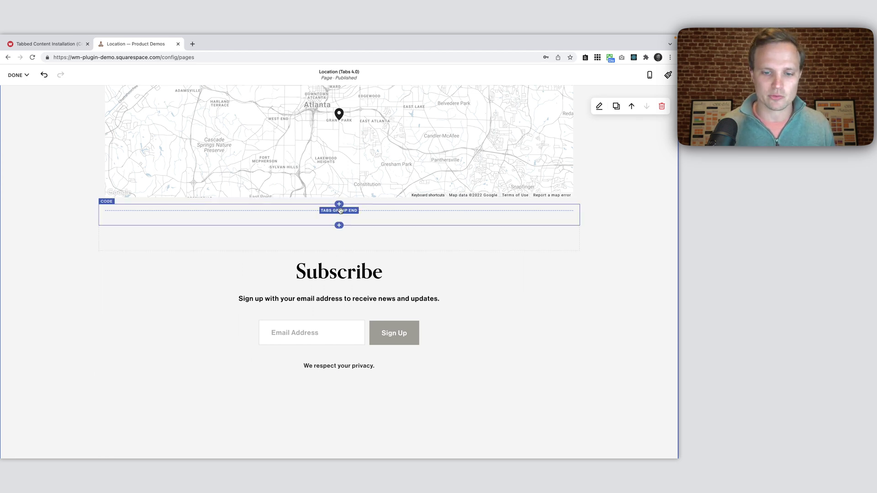
pyautogui.scroll(20, 288, 217)
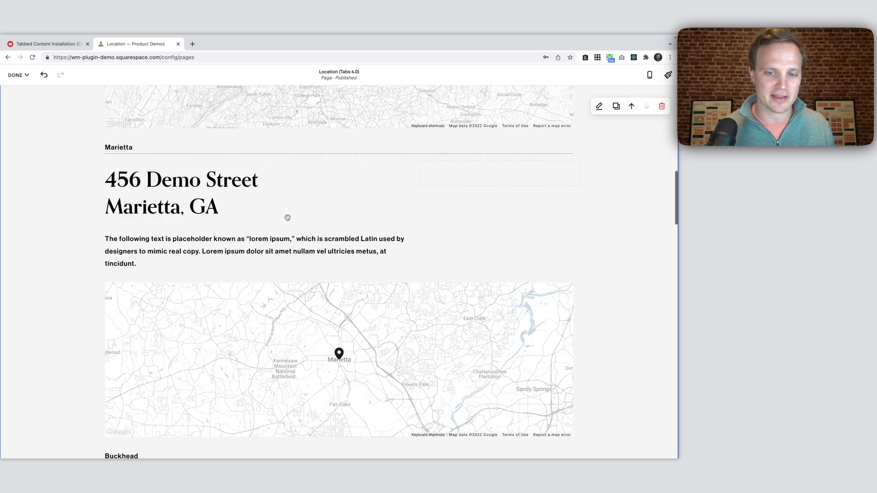
pyautogui.click(18, 75)
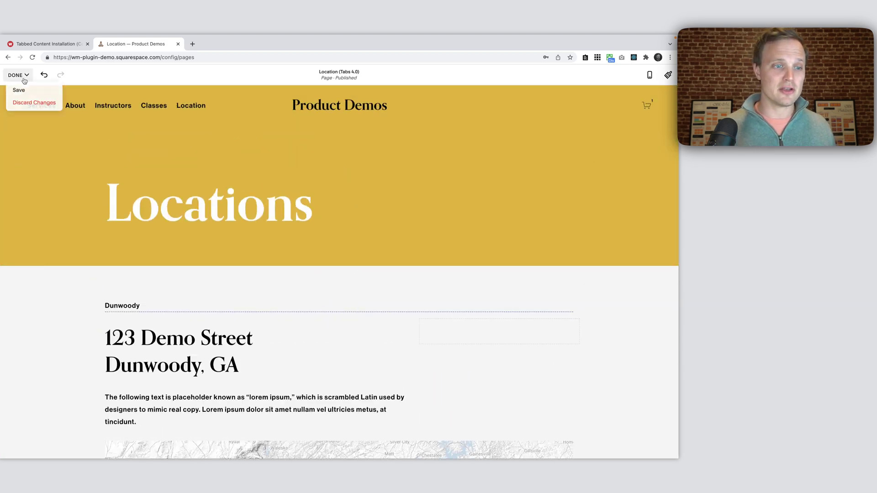
# - Save the page, then test the Marietta, Buckhead, Grant Park, Grant Park 2 and Dunwoody tabs
pyautogui.click(26, 90)
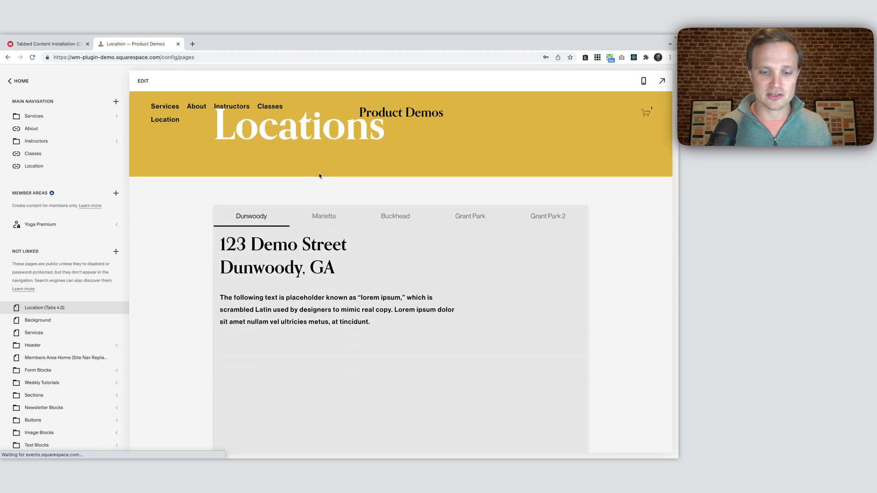
pyautogui.click(324, 216)
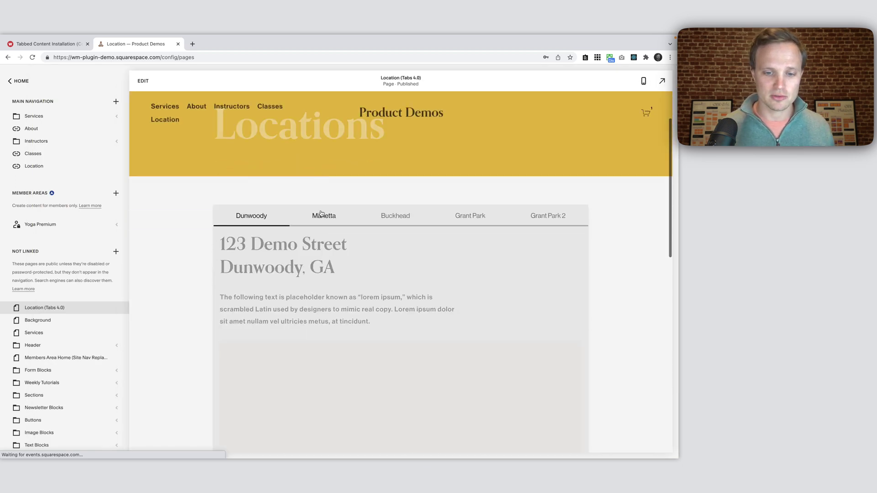
pyautogui.click(394, 163)
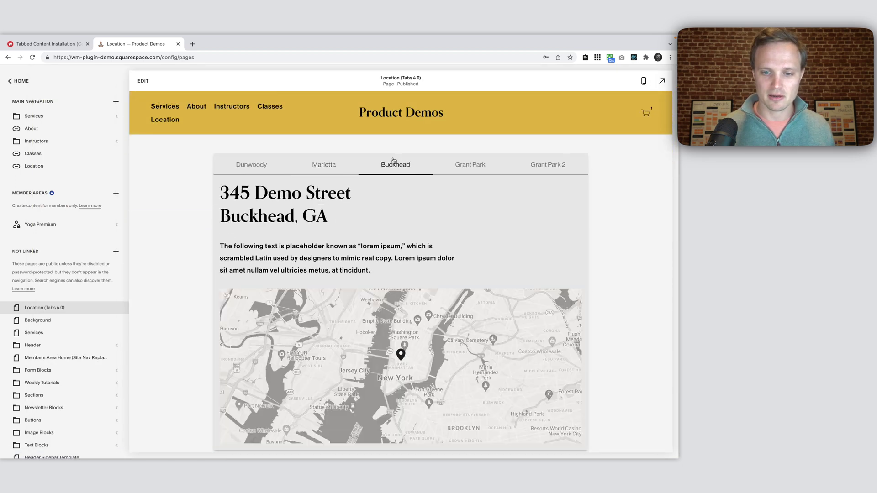
pyautogui.click(323, 164)
pyautogui.click(470, 166)
pyautogui.click(530, 169)
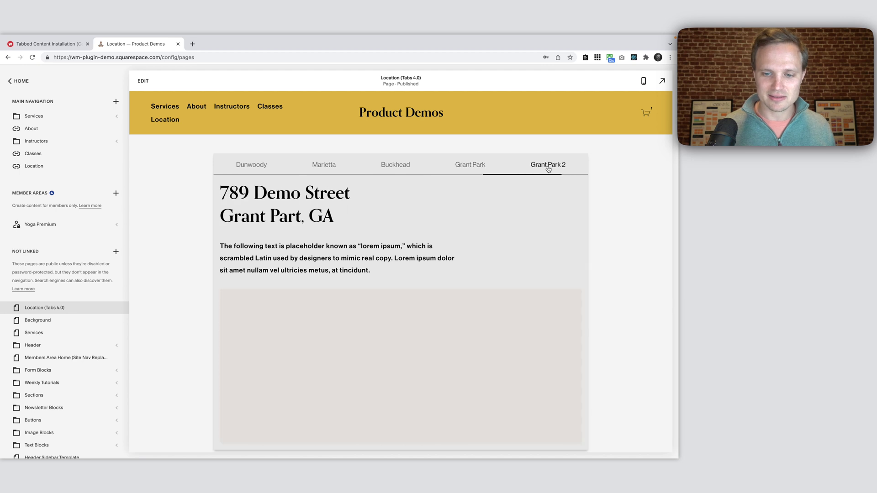
pyautogui.click(325, 166)
pyautogui.click(241, 167)
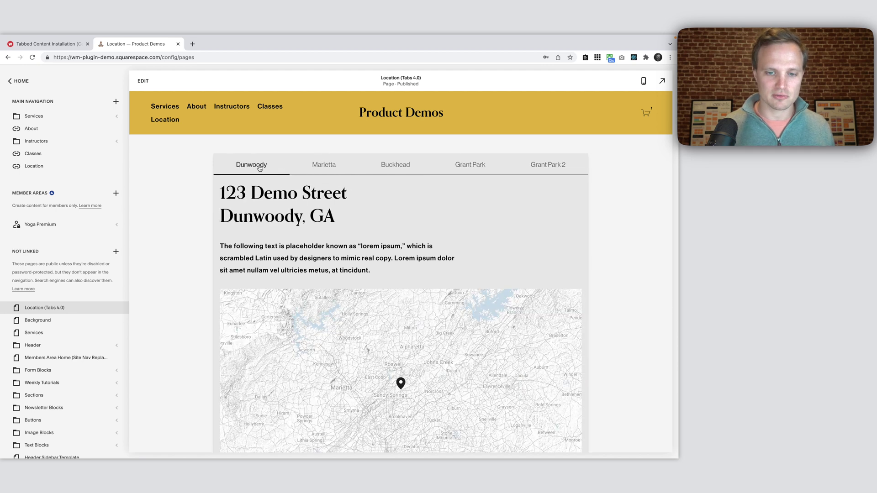
pyautogui.click(324, 169)
pyautogui.click(255, 170)
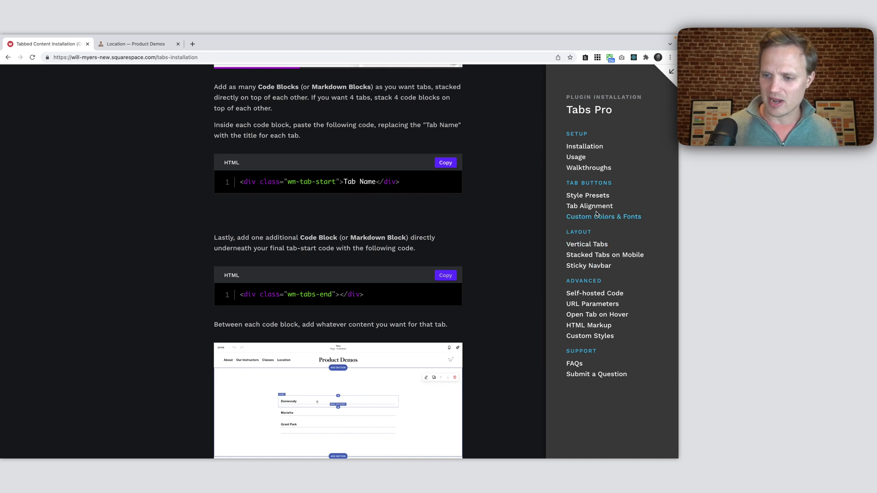
# - Scroll the Tabs Pro docs and jump to the Style Presets section
pyautogui.scroll(-2, 512, 233)
pyautogui.scroll(-6, 512, 232)
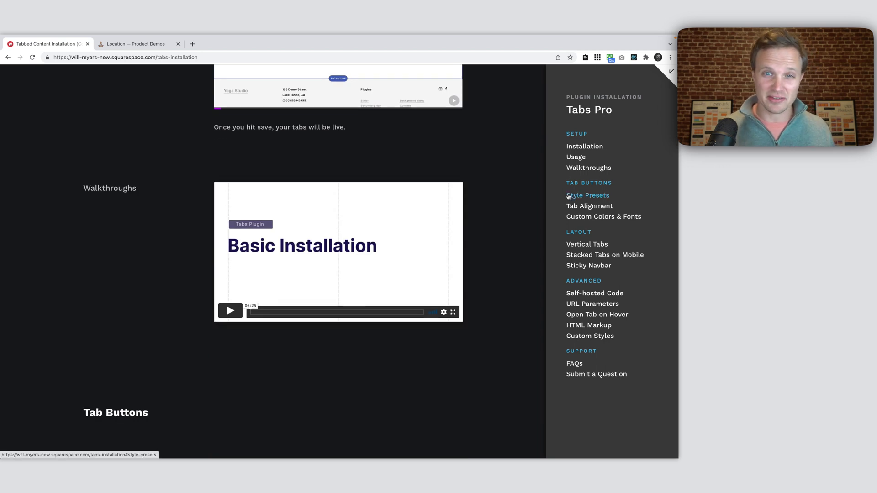
pyautogui.scroll(-5, 499, 270)
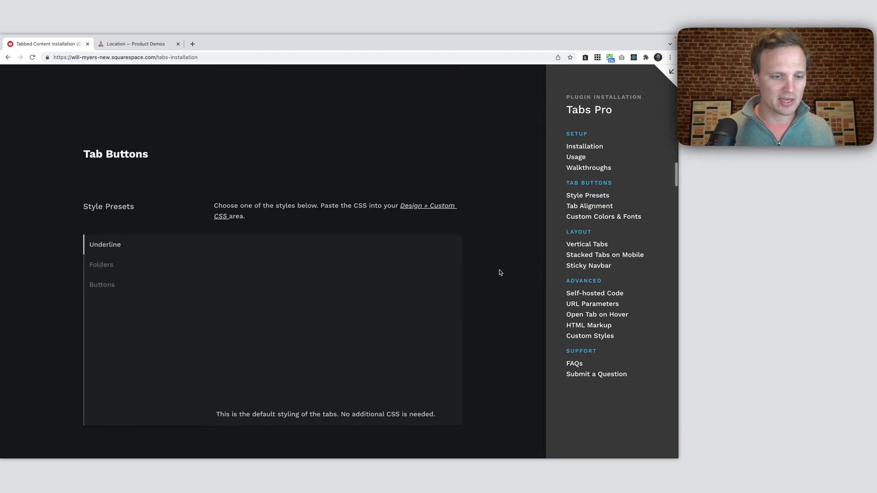
pyautogui.click(587, 195)
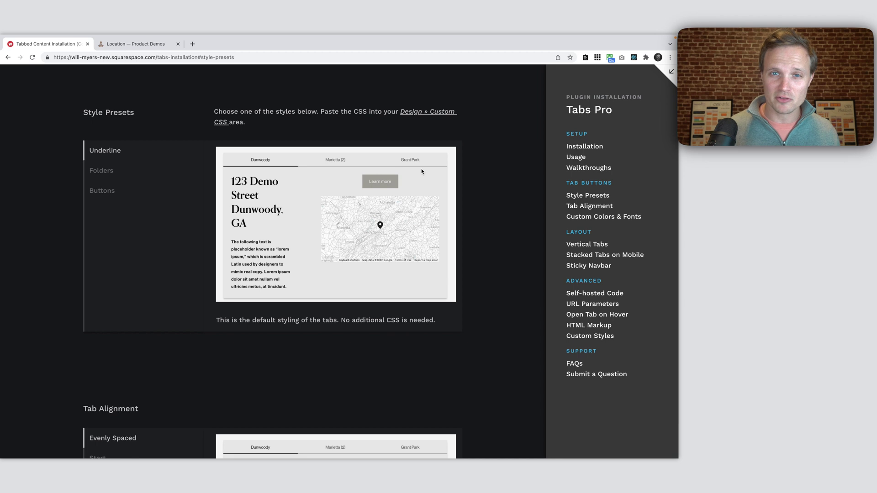
# - Recheck the Marietta, Buckhead and Dunwoody tabs on the Locations page
pyautogui.click(137, 44)
pyautogui.click(323, 165)
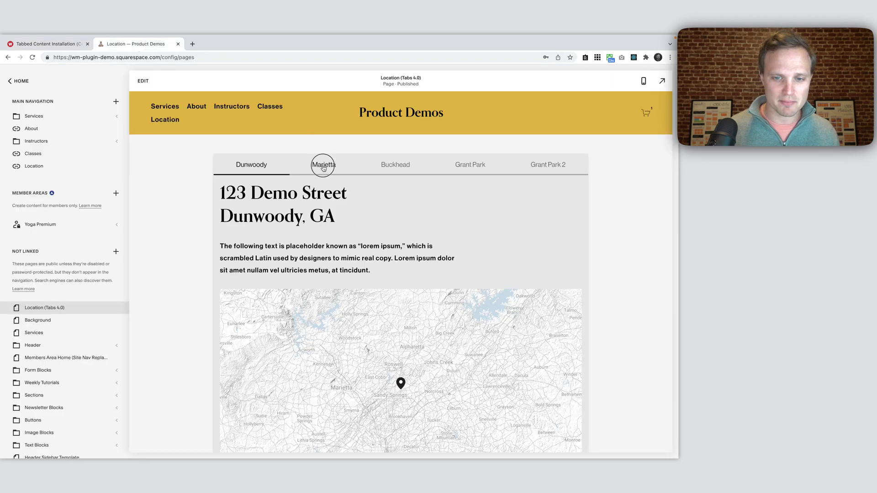
pyautogui.click(392, 172)
pyautogui.click(325, 170)
pyautogui.click(256, 172)
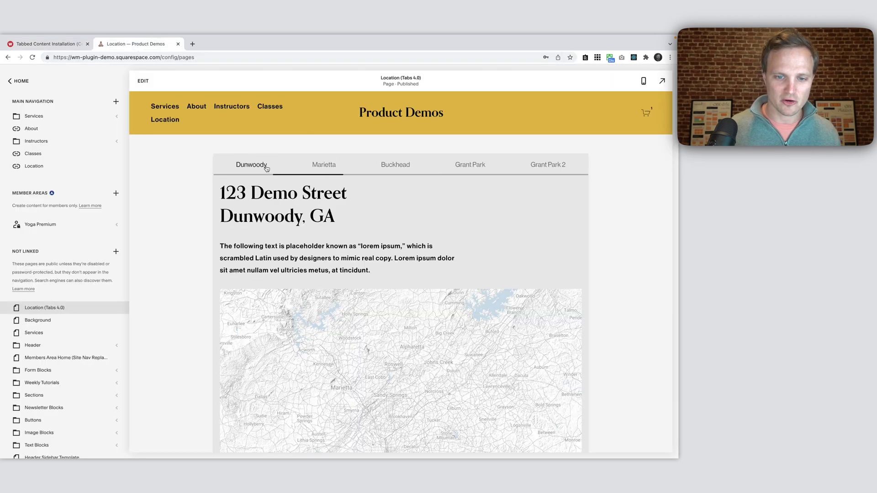
# - Compare the Folders and Buttons style presets and copy the Folders CSS
pyautogui.click(51, 45)
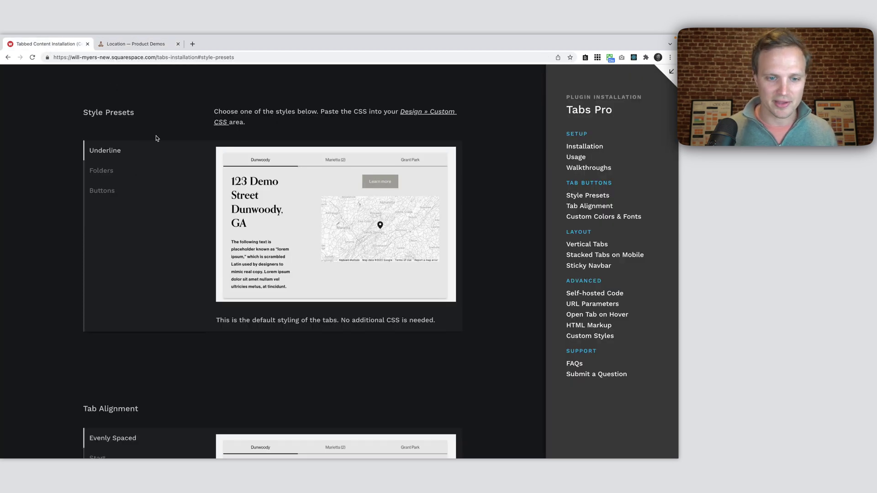
pyautogui.click(101, 172)
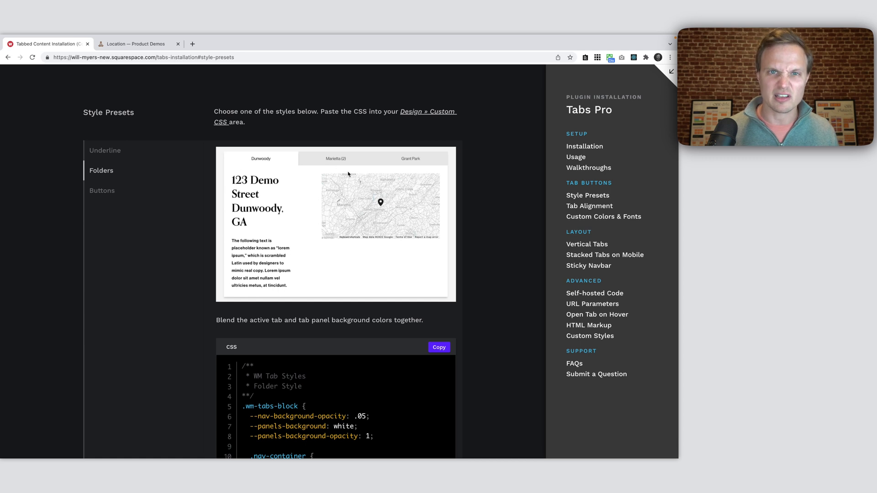
pyautogui.scroll(-1, 348, 174)
pyautogui.click(109, 142)
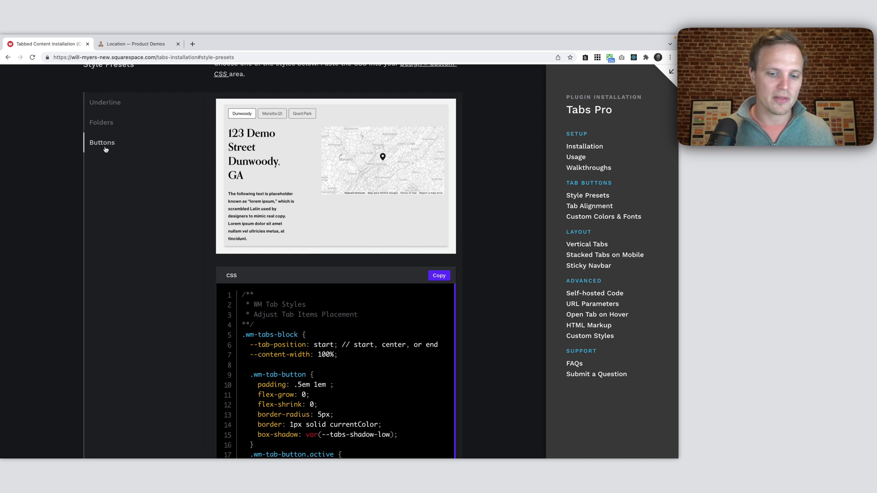
pyautogui.click(107, 123)
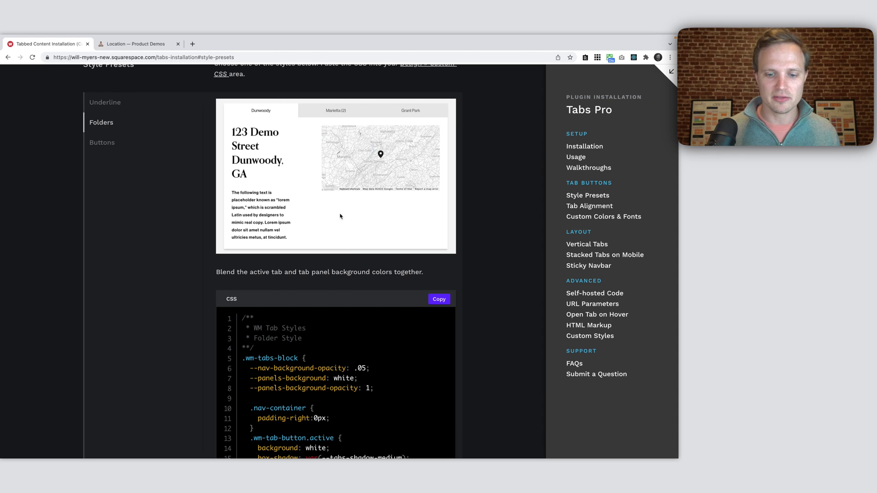
pyautogui.scroll(-5, 341, 216)
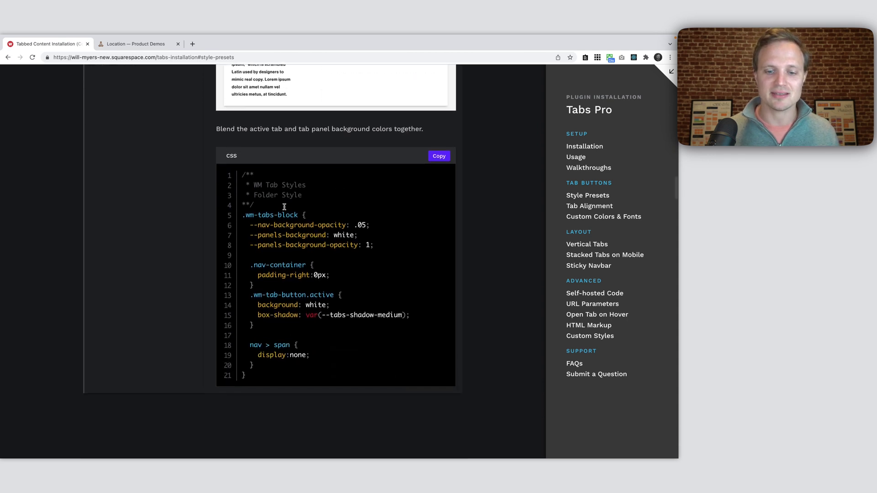
pyautogui.click(439, 157)
# - Open the site's Custom CSS editor from the Design settings
pyautogui.click(127, 44)
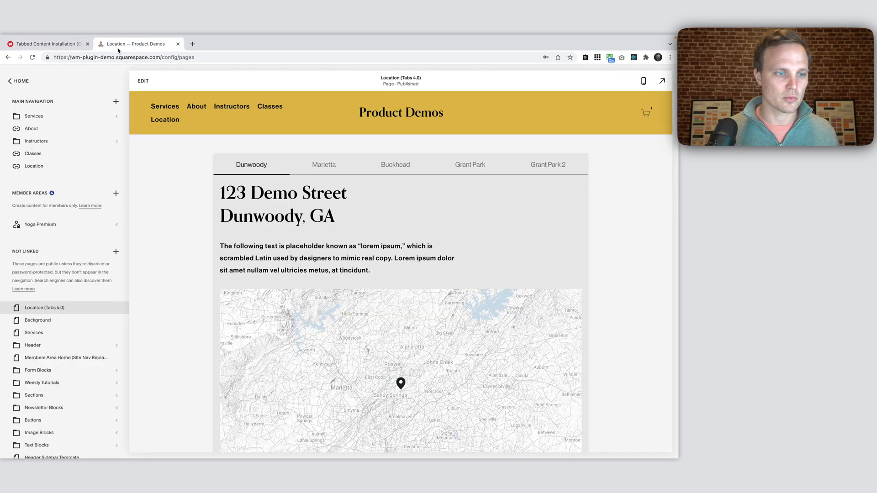
pyautogui.click(15, 80)
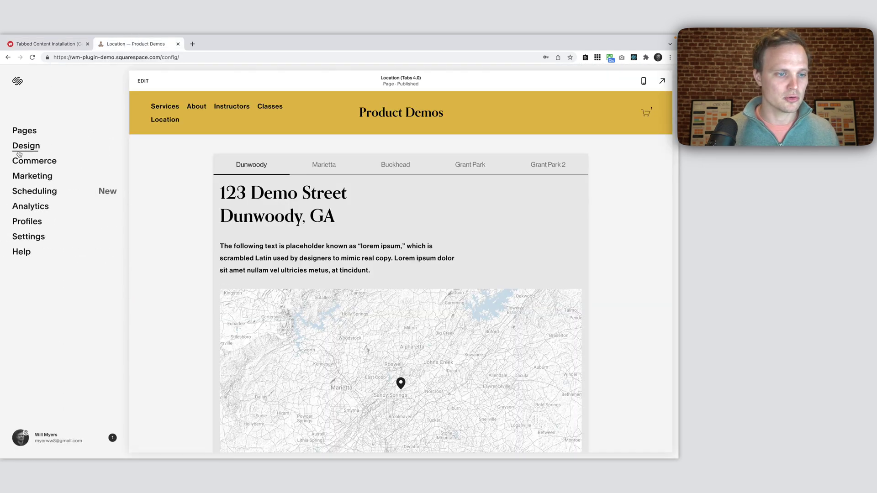
pyautogui.click(16, 147)
pyautogui.click(23, 238)
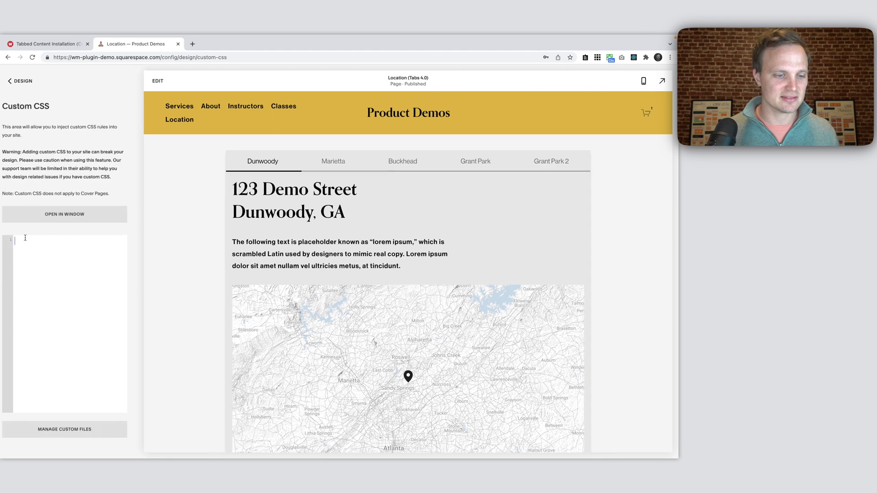
# - Paste the Folders CSS, preview the Marietta tab, then select and delete all the pasted code
pyautogui.press('super+v')
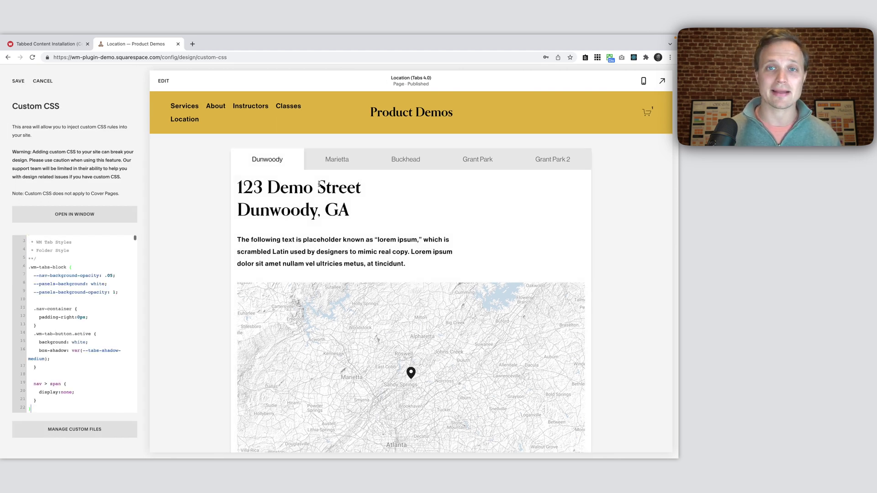
pyautogui.click(337, 159)
pyautogui.scroll(-1, 65, 321)
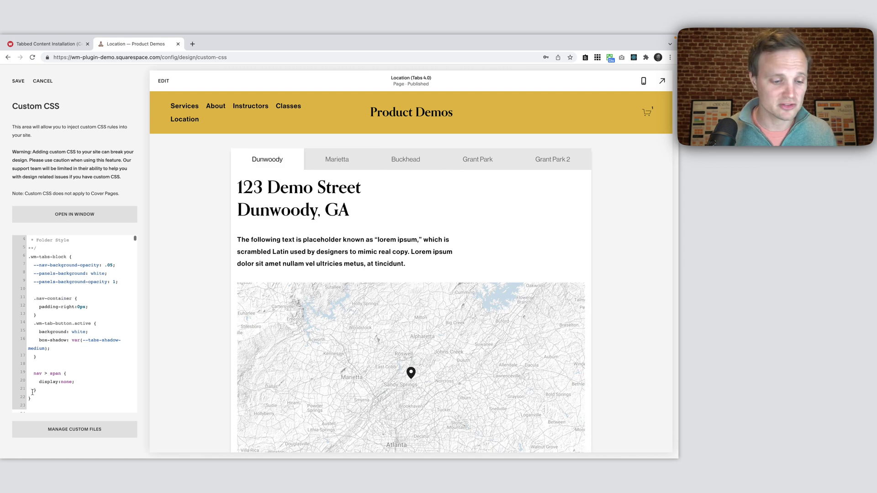
pyautogui.moveTo(35, 400); pyautogui.dragTo(23, 245)
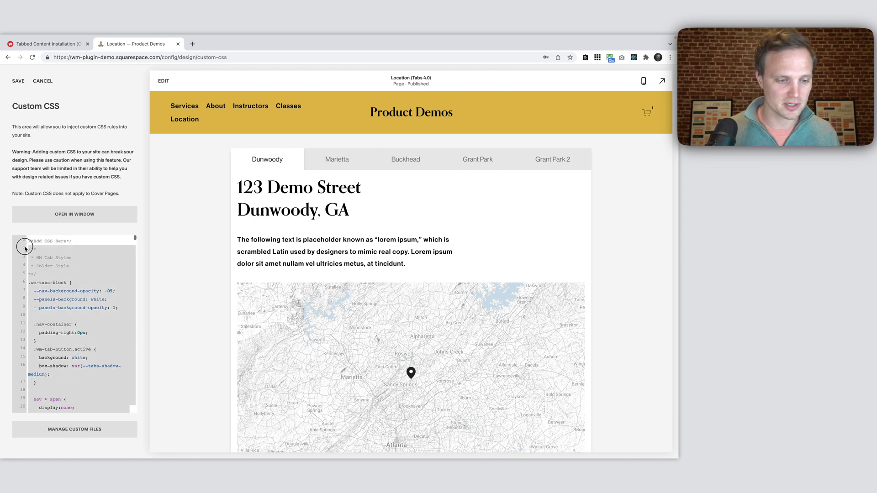
pyautogui.press('BackSpace')
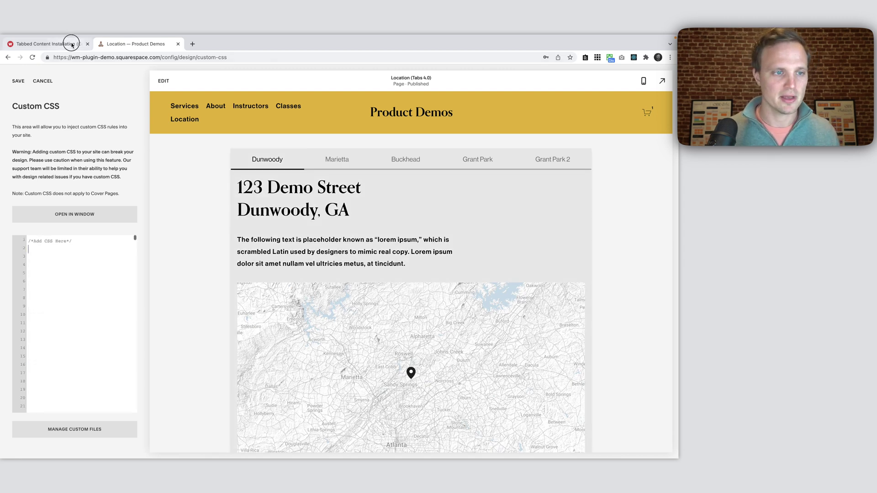
pyautogui.click(50, 44)
# - Compare the Start, Center and End tab alignment presets and settle on Start
pyautogui.scroll(3, 280, 182)
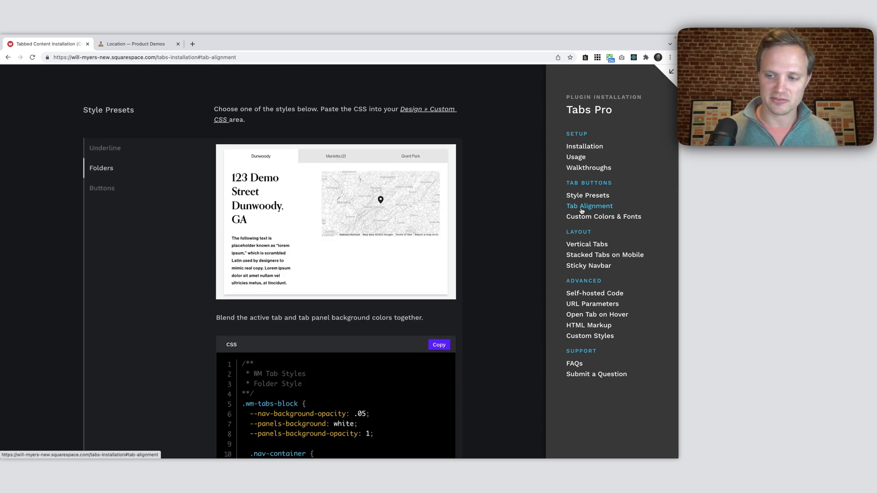
pyautogui.scroll(-10, 359, 358)
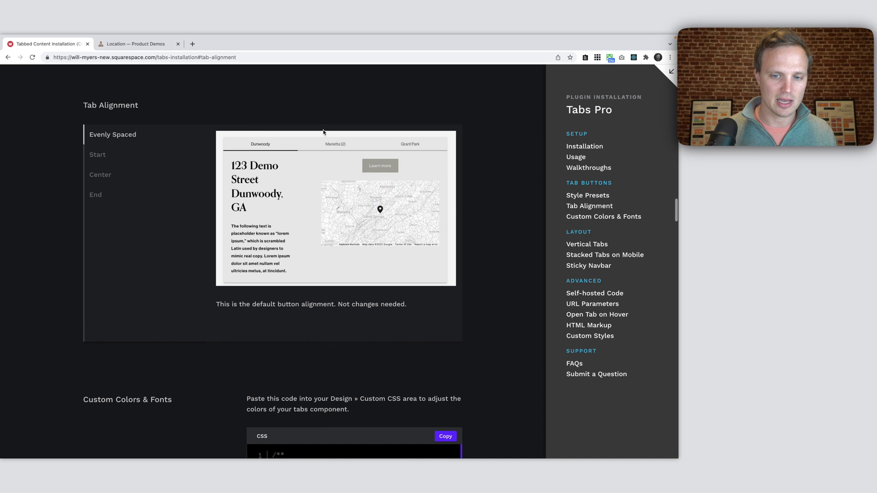
pyautogui.click(113, 158)
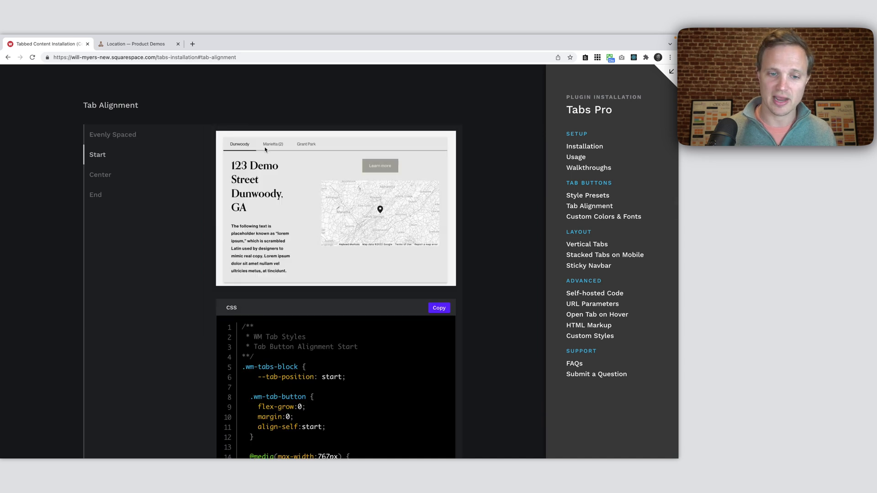
pyautogui.click(129, 173)
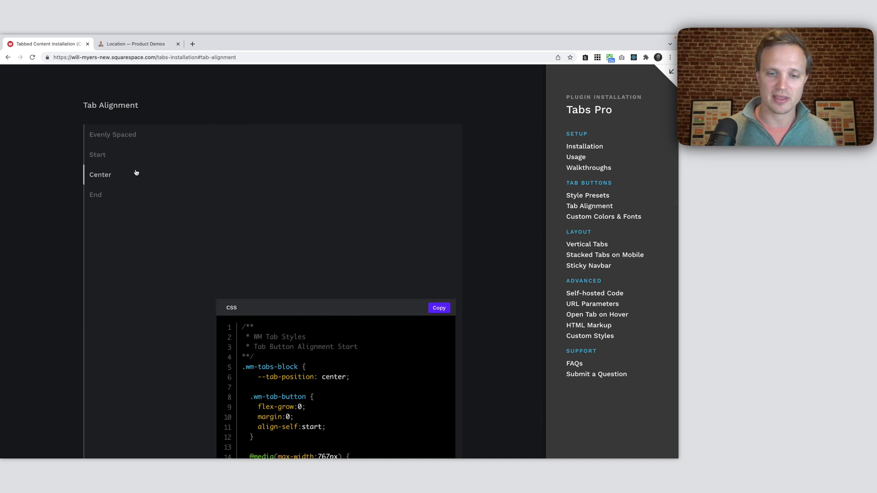
pyautogui.click(95, 194)
pyautogui.scroll(-3, 139, 217)
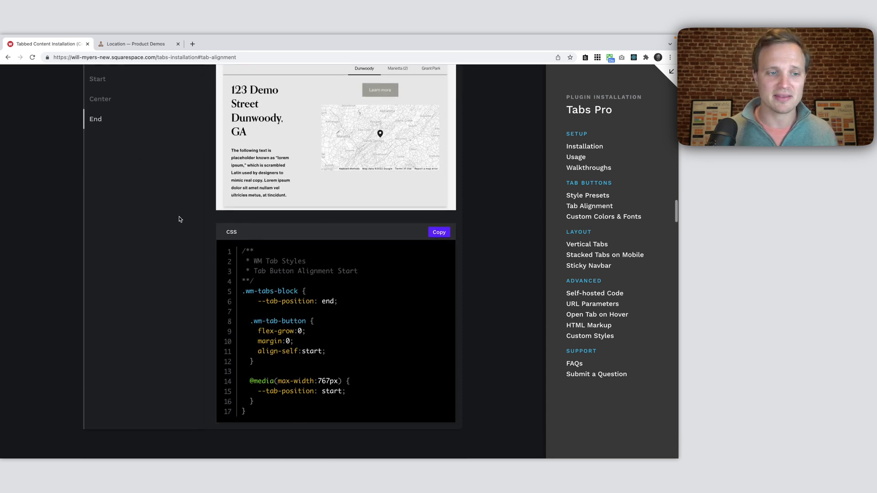
pyautogui.scroll(1, 180, 219)
pyautogui.click(113, 99)
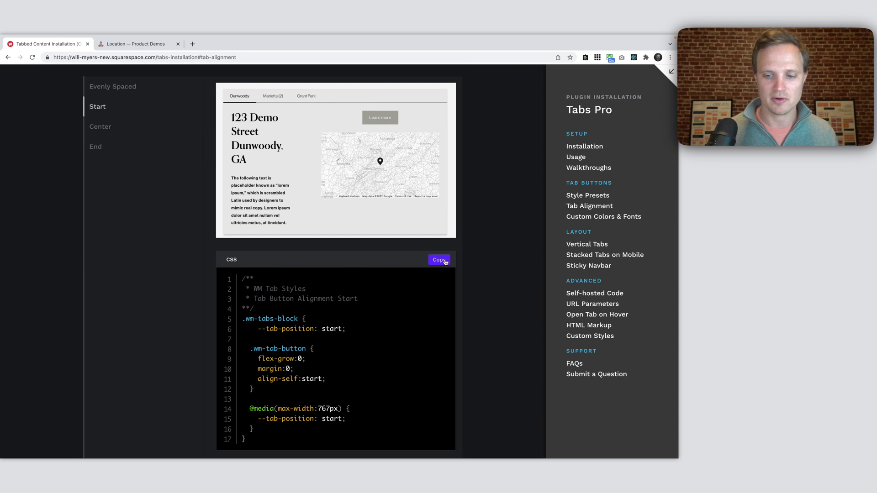
pyautogui.click(133, 44)
# - Paste the Start alignment CSS on line 2 and check the Marietta, Buckhead, Grant Park and Dunwoody tabs
pyautogui.click(40, 250)
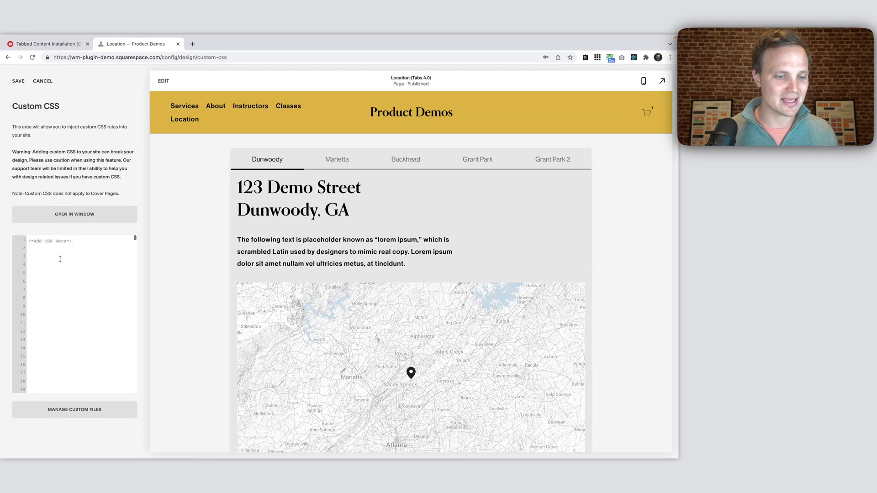
pyautogui.press('super+v')
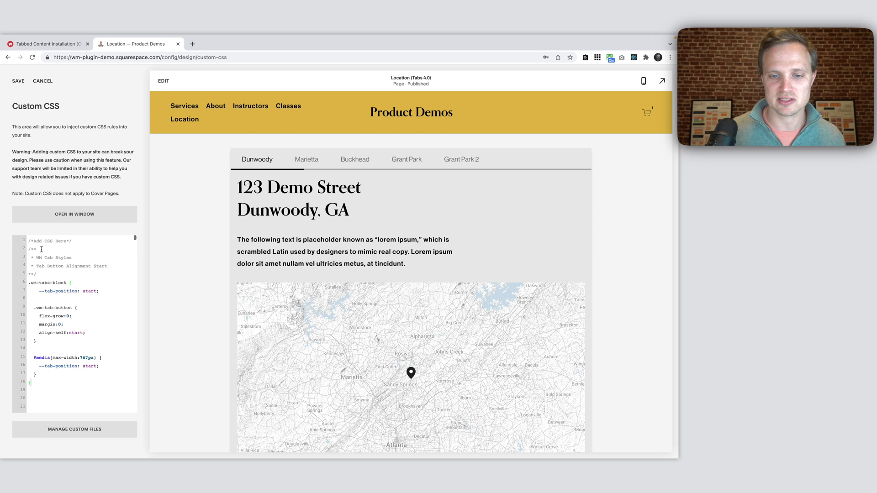
pyautogui.click(306, 161)
pyautogui.click(348, 162)
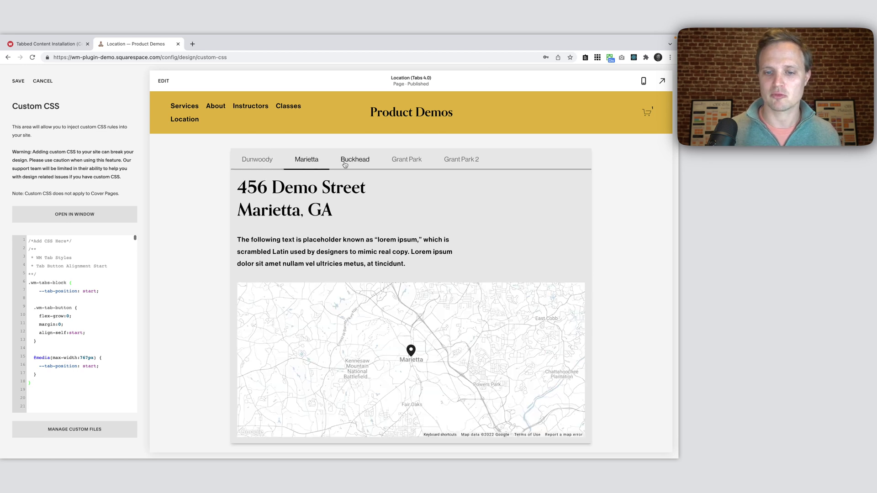
pyautogui.click(395, 164)
pyautogui.click(355, 162)
pyautogui.click(306, 162)
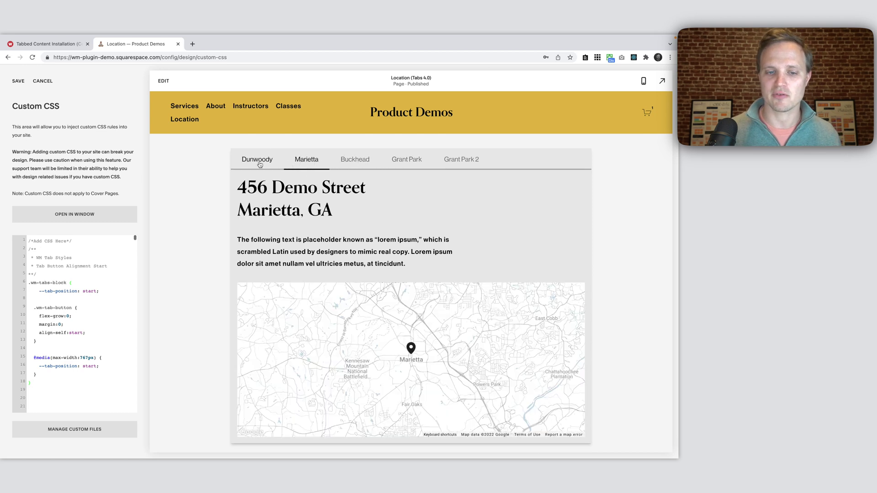
pyautogui.click(259, 163)
# - Preview the tabs at mobile width, tapping Marietta, Buckhead, Grant Park, Grant Park 2 and Dunwoody
pyautogui.click(643, 81)
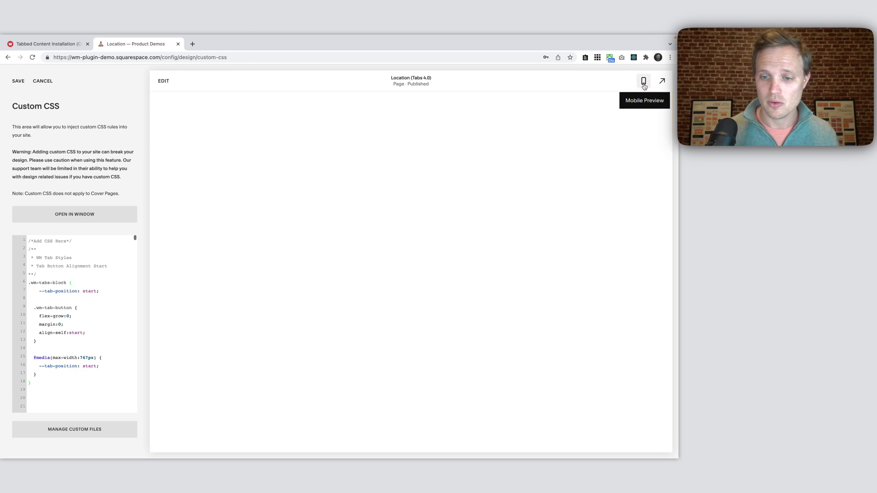
pyautogui.hscroll(3, 423, 259)
pyautogui.hscroll(-3, 423, 259)
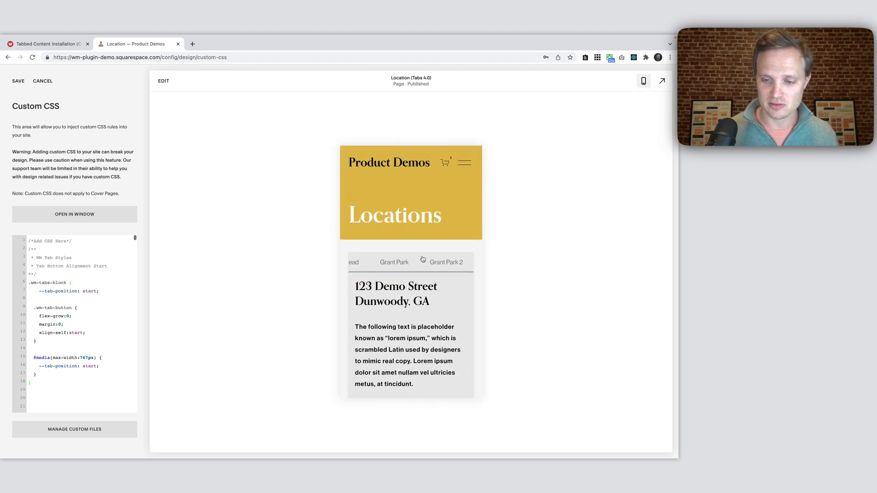
pyautogui.click(420, 264)
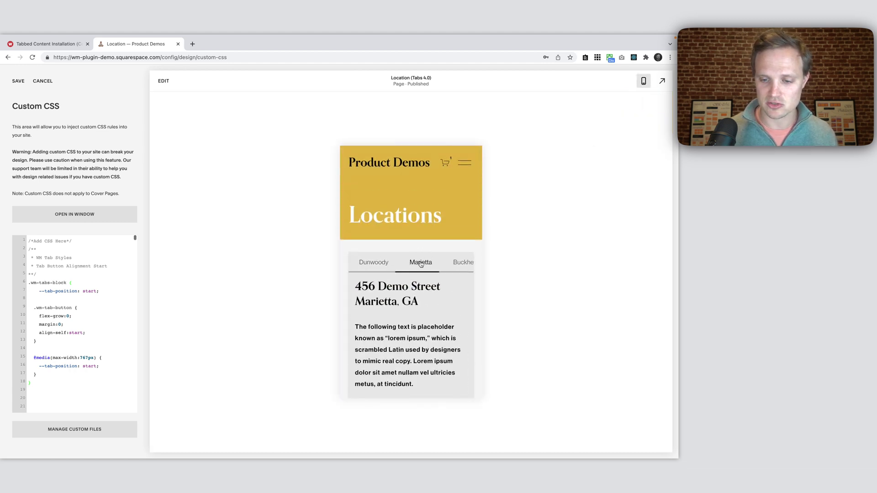
pyautogui.click(462, 264)
pyautogui.click(455, 263)
pyautogui.click(455, 264)
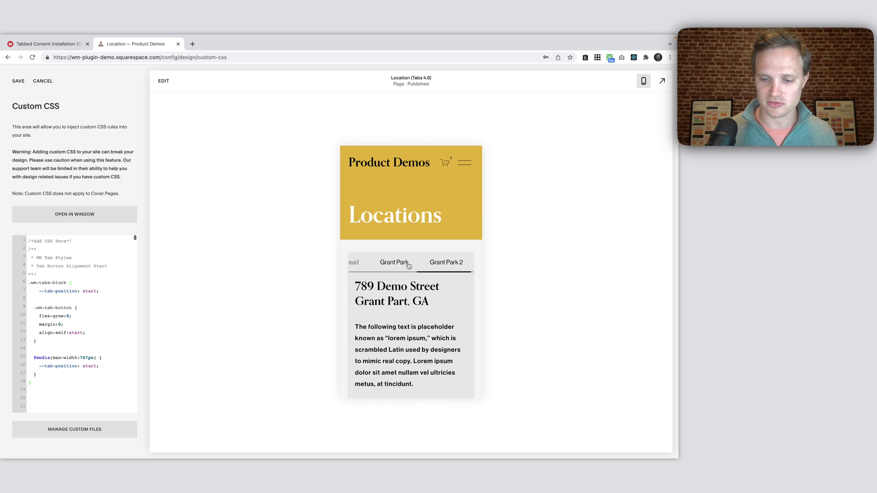
pyautogui.click(398, 265)
pyautogui.click(358, 267)
pyautogui.click(358, 269)
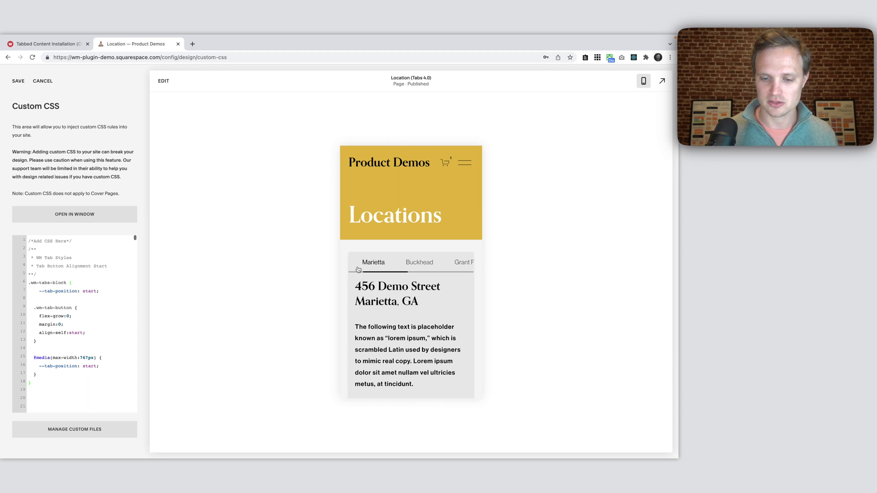
pyautogui.click(364, 269)
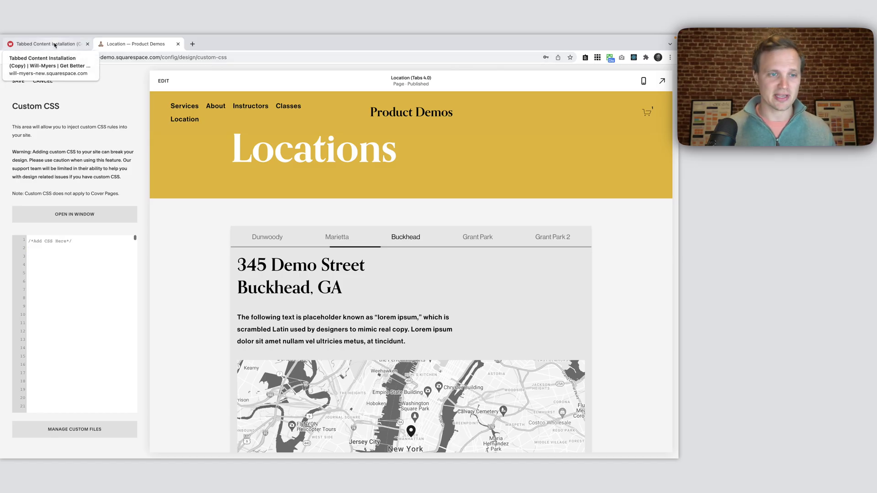
# - Scroll the Tabs Pro docs down to the Vertical Tabs example
pyautogui.click(54, 45)
pyautogui.scroll(-3, 188, 309)
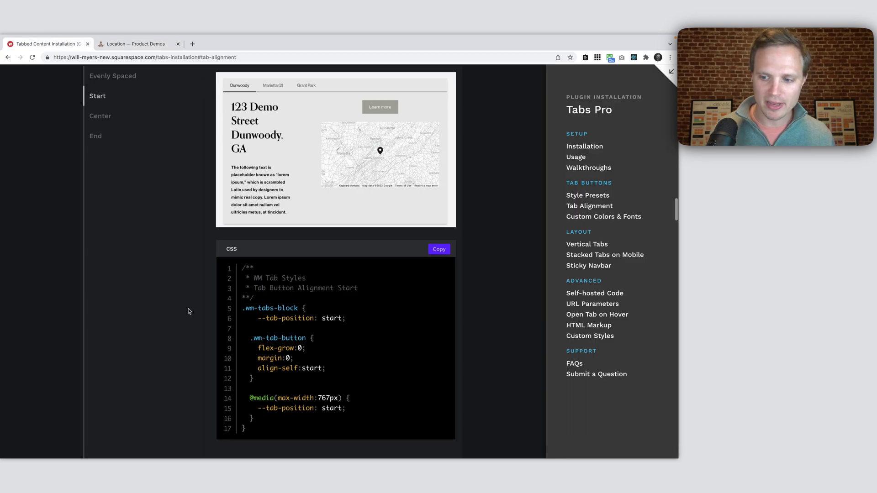
pyautogui.scroll(-5, 188, 311)
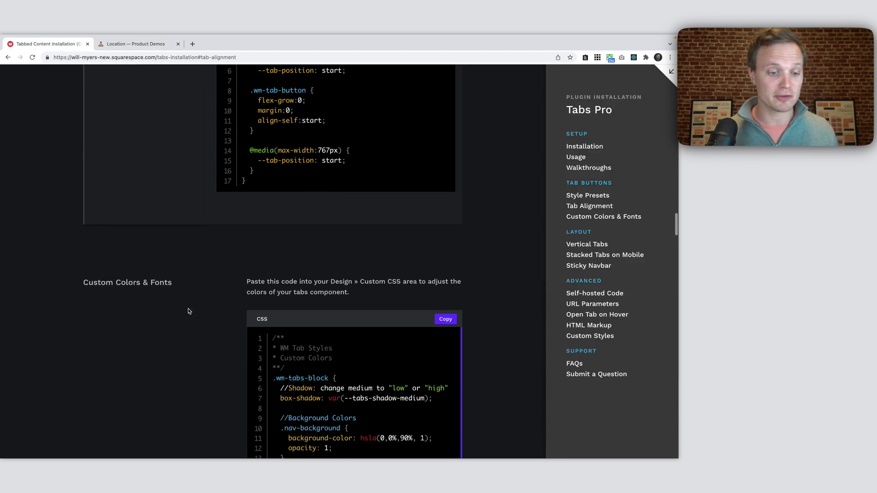
pyautogui.scroll(-10, 187, 311)
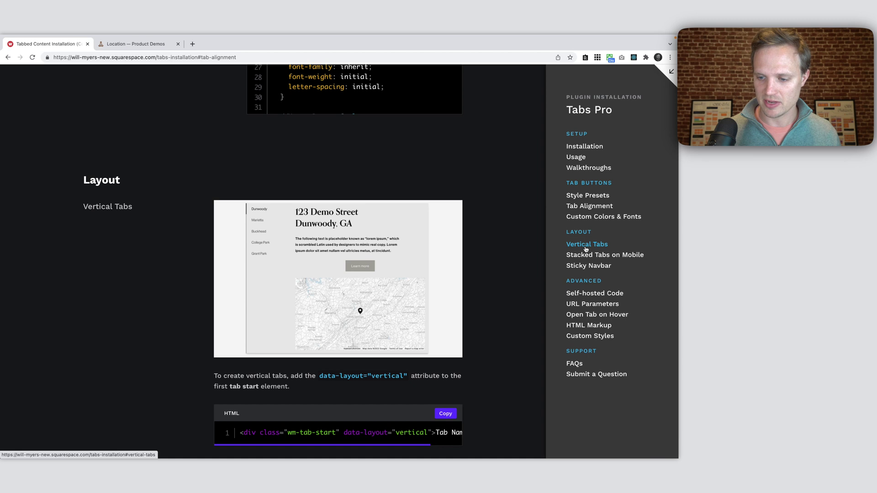
pyautogui.scroll(-3, 224, 291)
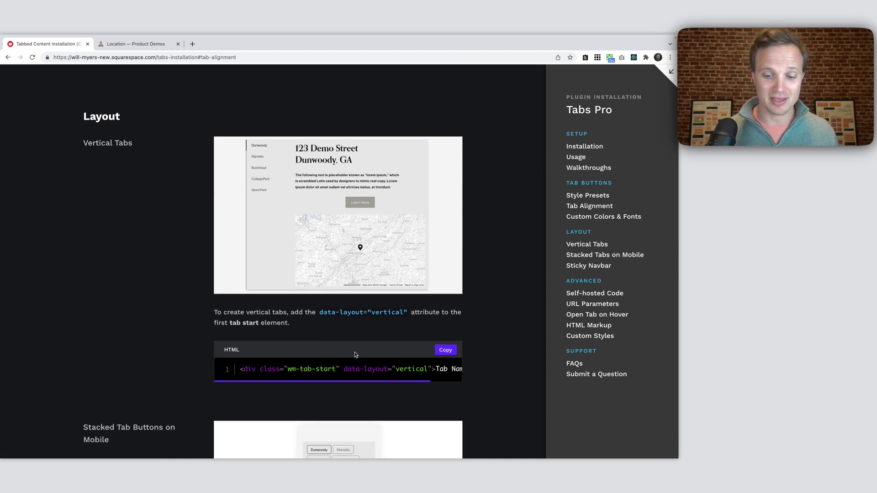
pyautogui.scroll(-1, 360, 371)
# - Select the data-layout="vertical" attribute, then return to the Locations page in edit mode
pyautogui.moveTo(344, 360); pyautogui.dragTo(434, 361)
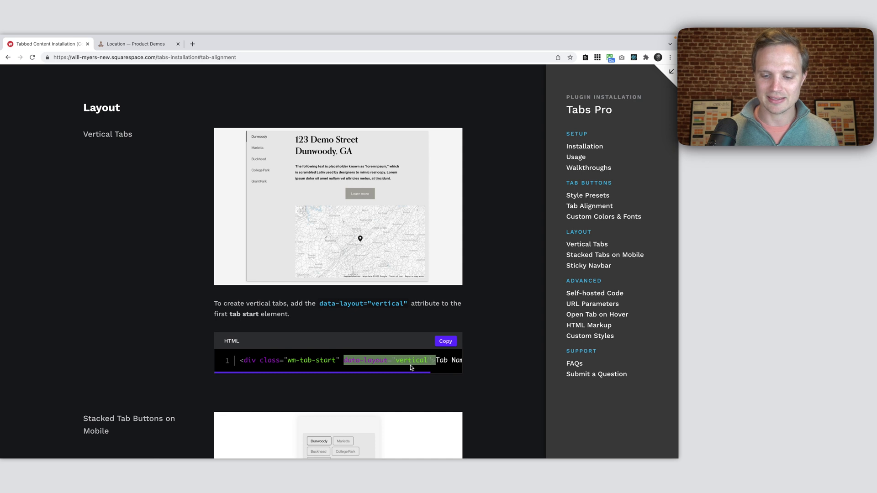
pyautogui.click(416, 368)
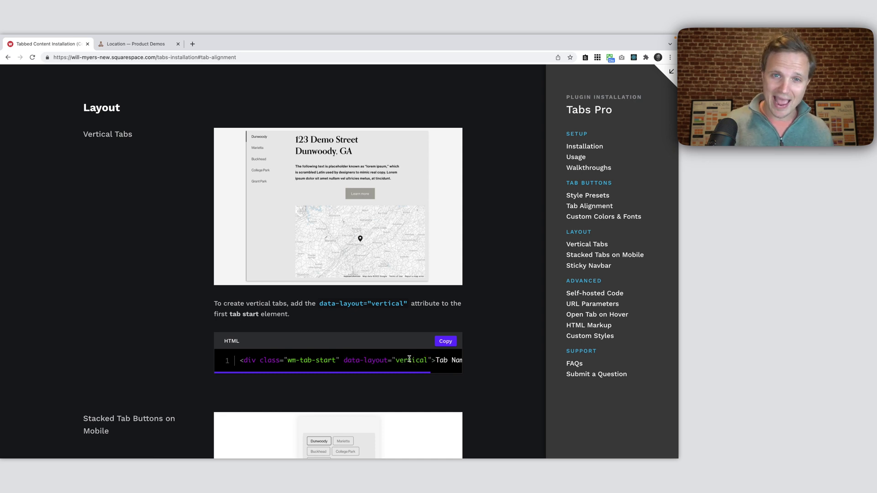
pyautogui.moveTo(346, 361); pyautogui.dragTo(430, 360)
pyautogui.press('super+c')
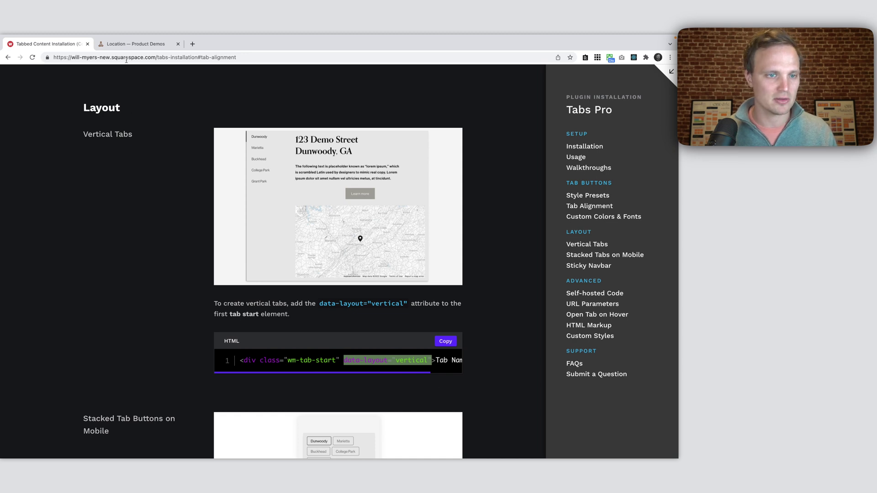
pyautogui.click(117, 44)
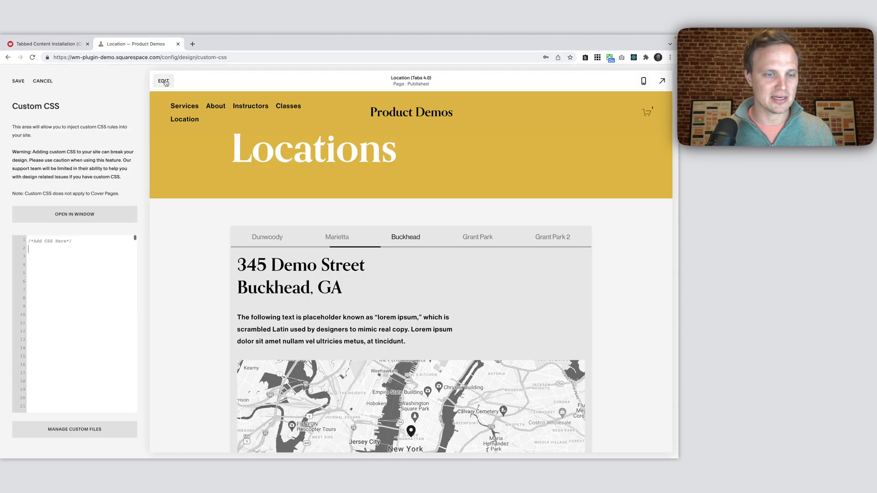
pyautogui.click(164, 82)
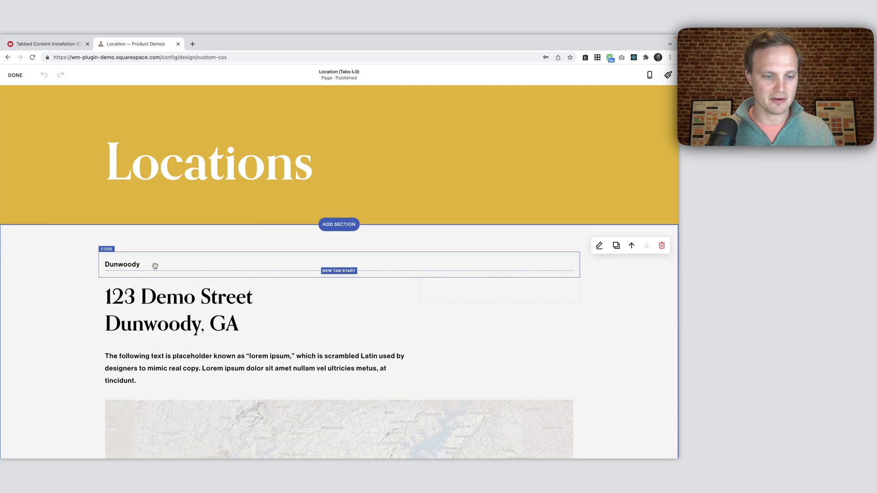
# - Add data-layout="vertical" to the Dunwoody tab-start code block and save the page
pyautogui.click(239, 265)
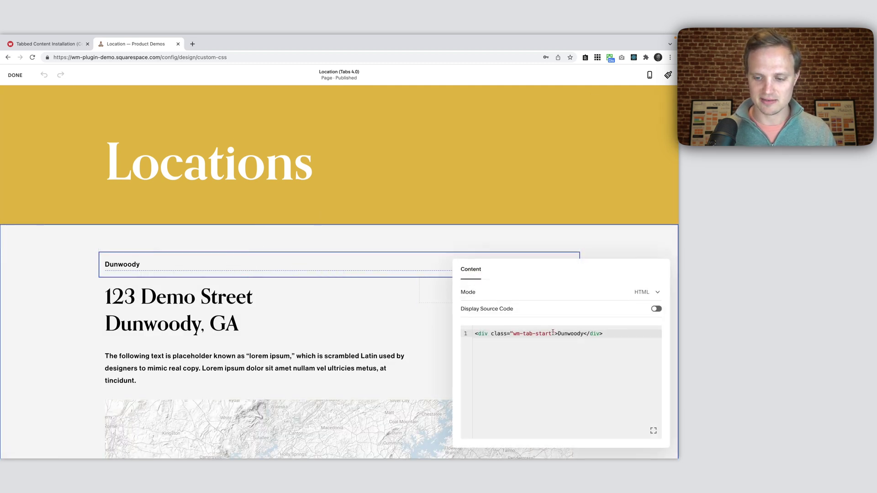
pyautogui.click(554, 333)
pyautogui.press('super+v')
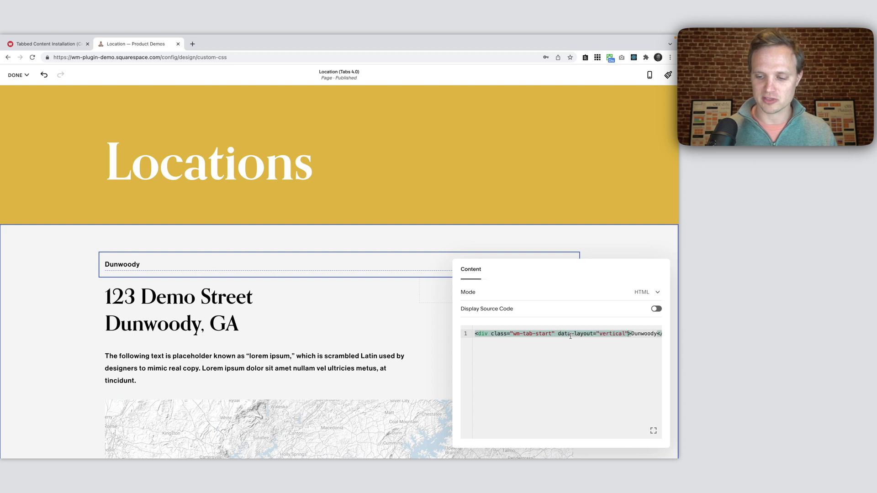
pyautogui.click(629, 334)
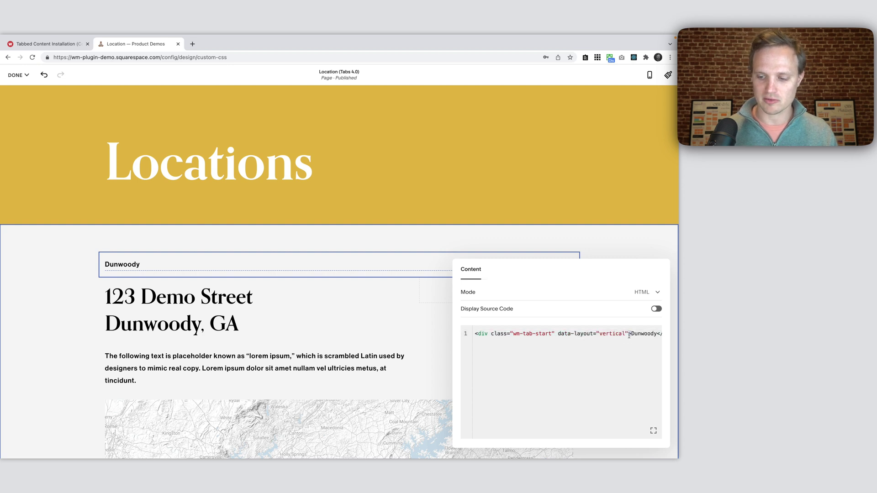
pyautogui.press('super+a')
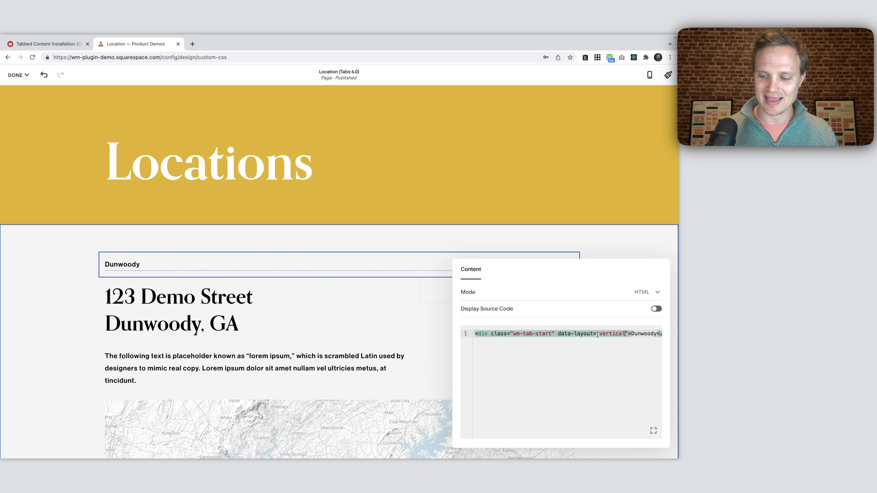
pyautogui.click(263, 248)
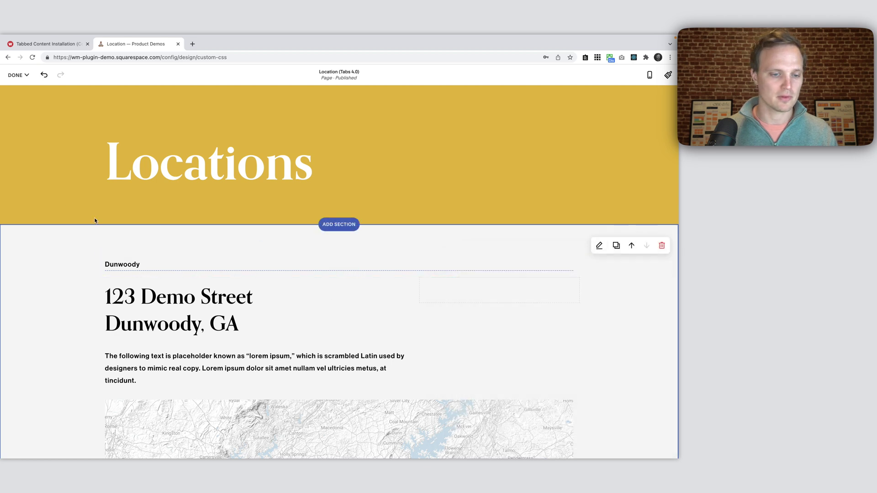
pyautogui.click(13, 78)
pyautogui.click(19, 90)
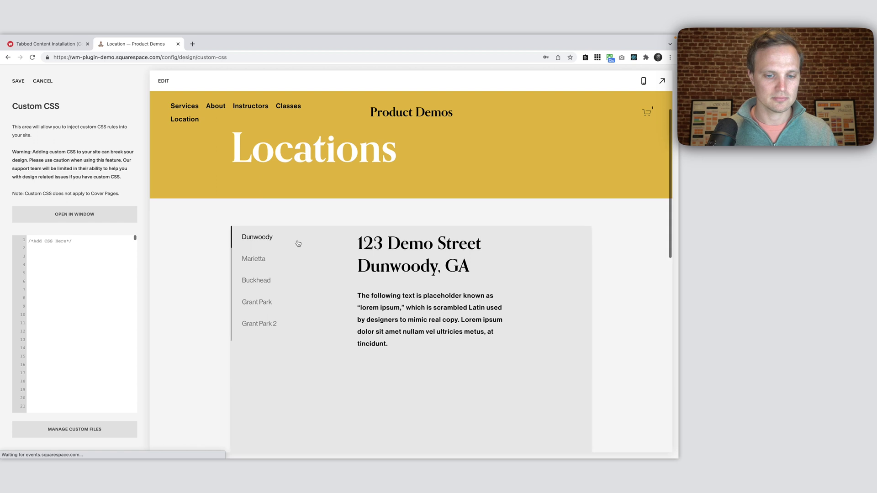
# - Click through the vertical Marietta, Buckhead, Grant Park and Grant Park 2 tabs
pyautogui.click(263, 256)
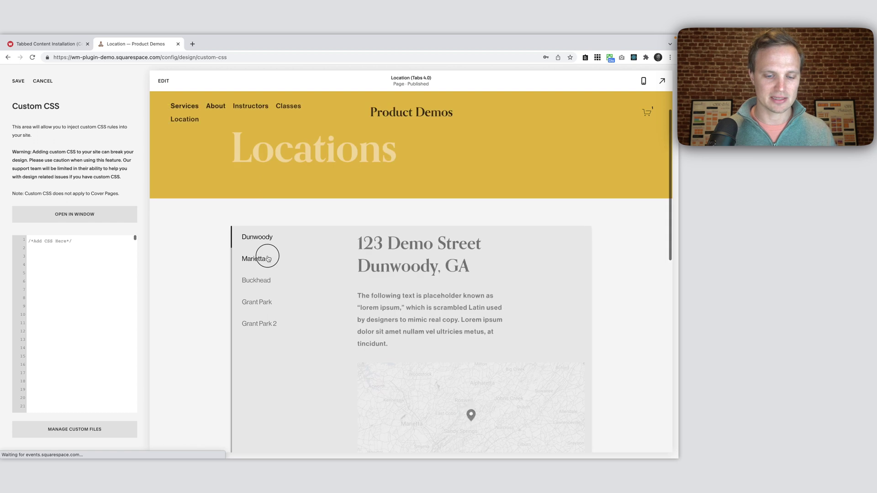
pyautogui.click(256, 281)
pyautogui.scroll(-2, 256, 283)
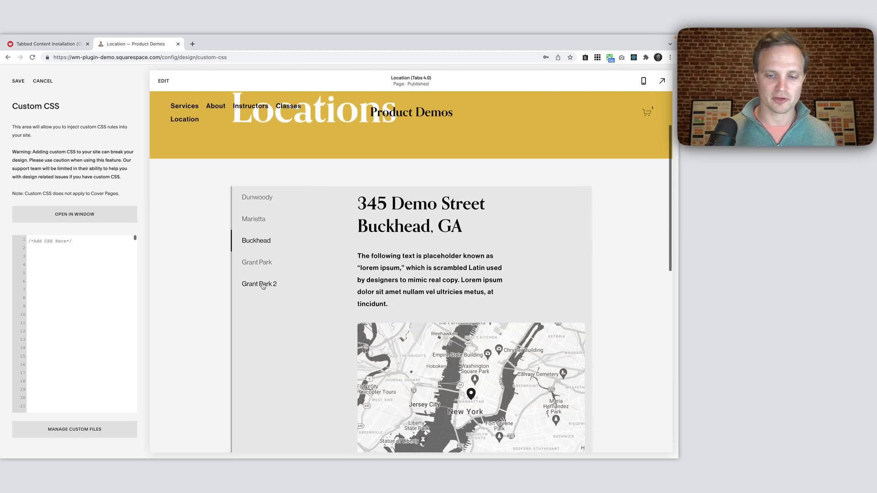
pyautogui.click(258, 261)
pyautogui.click(274, 283)
pyautogui.click(258, 261)
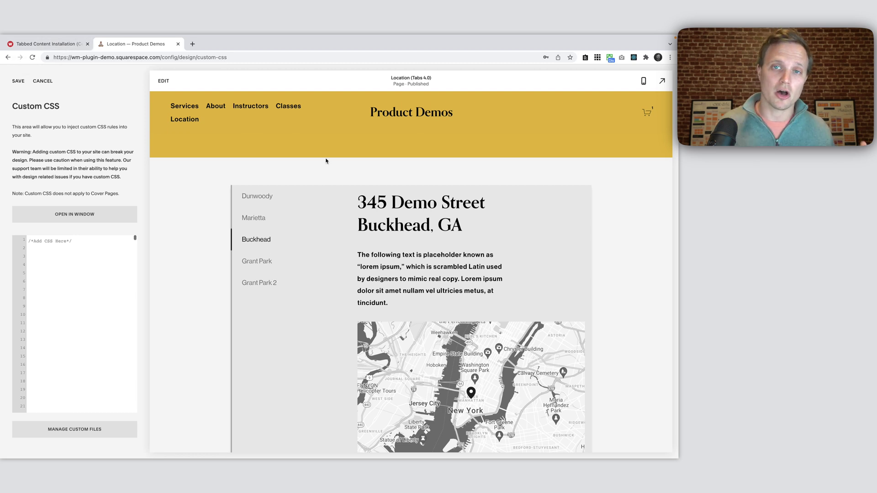
pyautogui.click(47, 44)
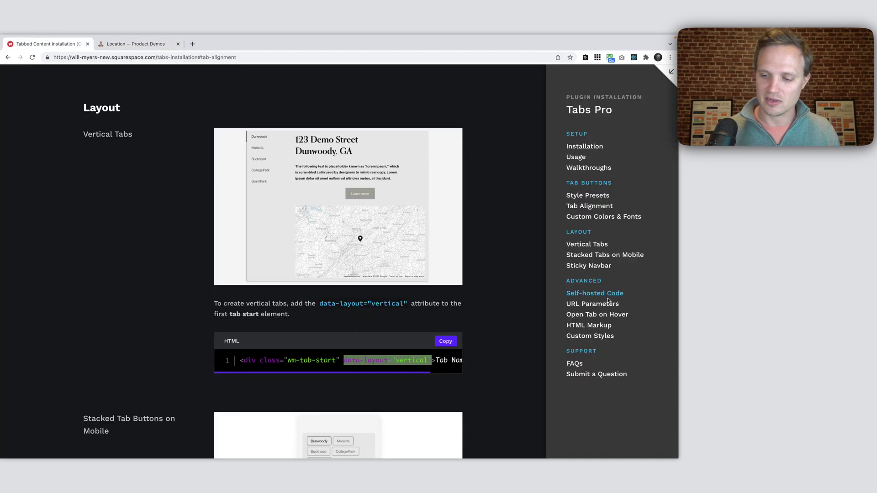
pyautogui.click(582, 316)
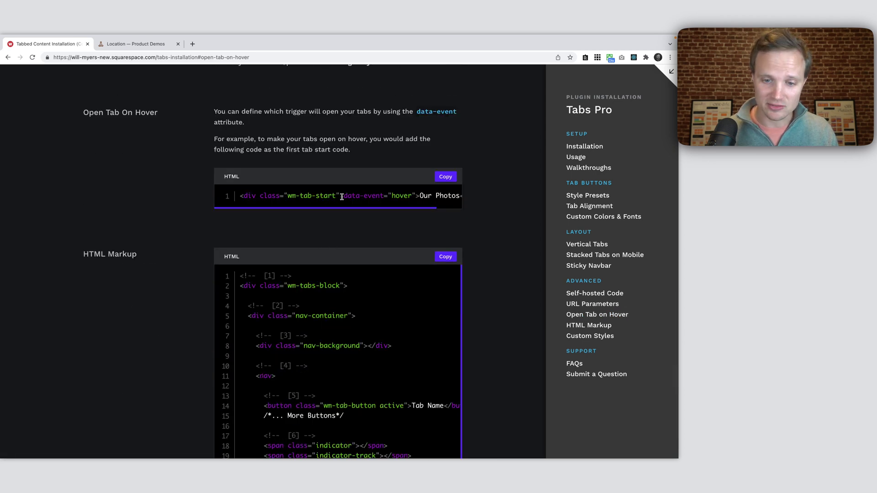
pyautogui.moveTo(342, 197); pyautogui.dragTo(414, 192)
pyautogui.press('super+c')
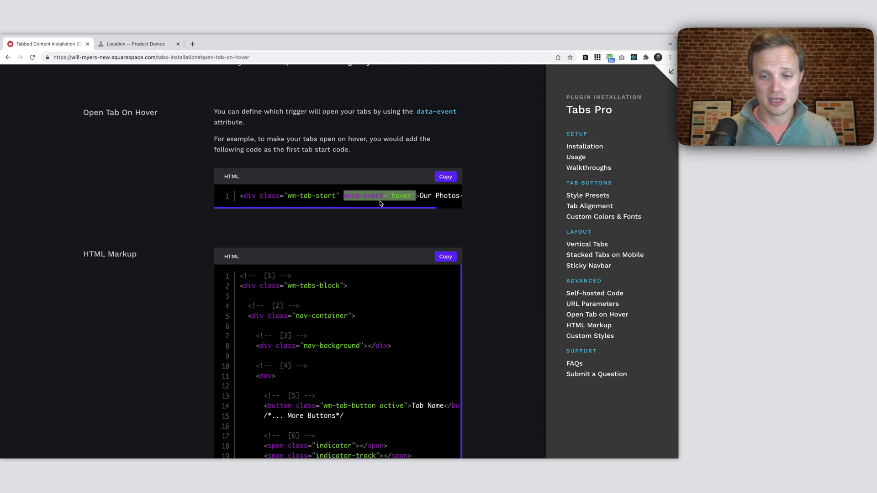
pyautogui.click(132, 43)
pyautogui.click(161, 81)
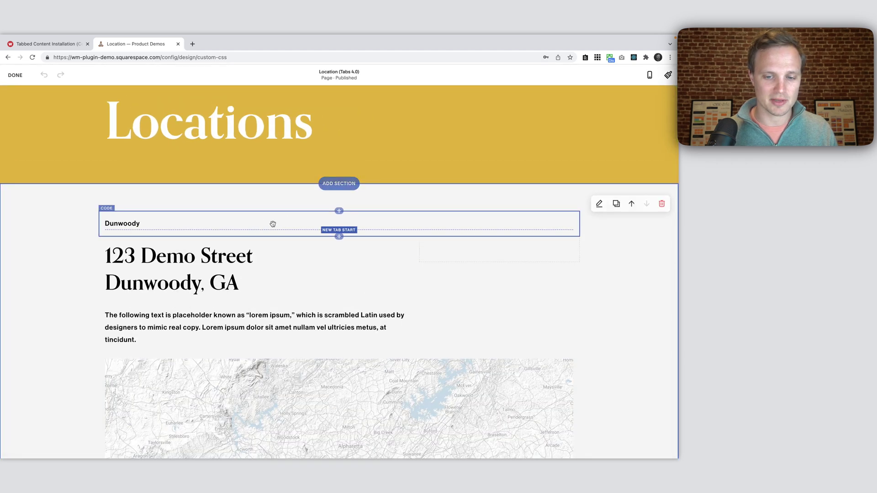
# - Paste data-event="hover" after the layout attribute in the Dunwoody tab-start code and save
pyautogui.click(273, 224)
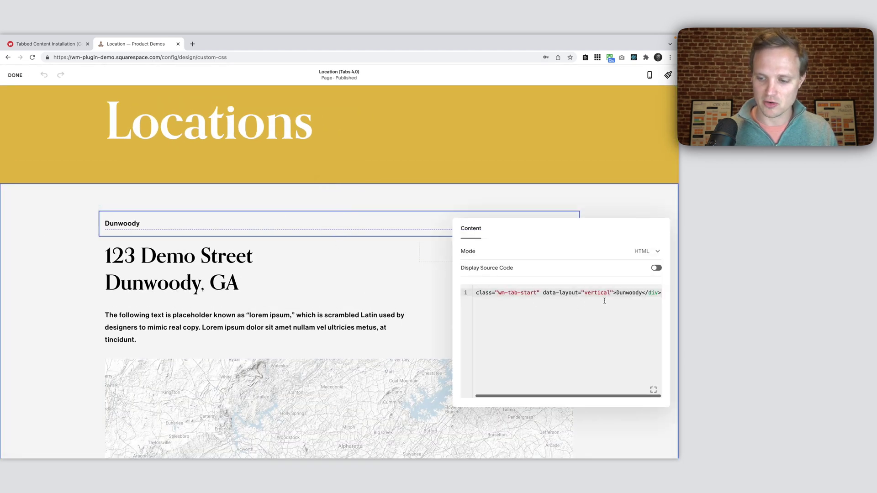
pyautogui.click(629, 293)
pyautogui.press('super+v')
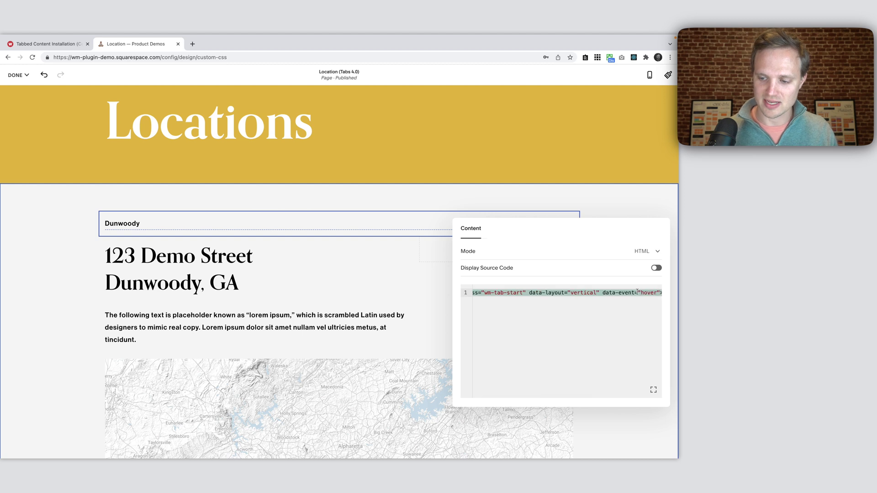
pyautogui.click(338, 209)
pyautogui.click(18, 75)
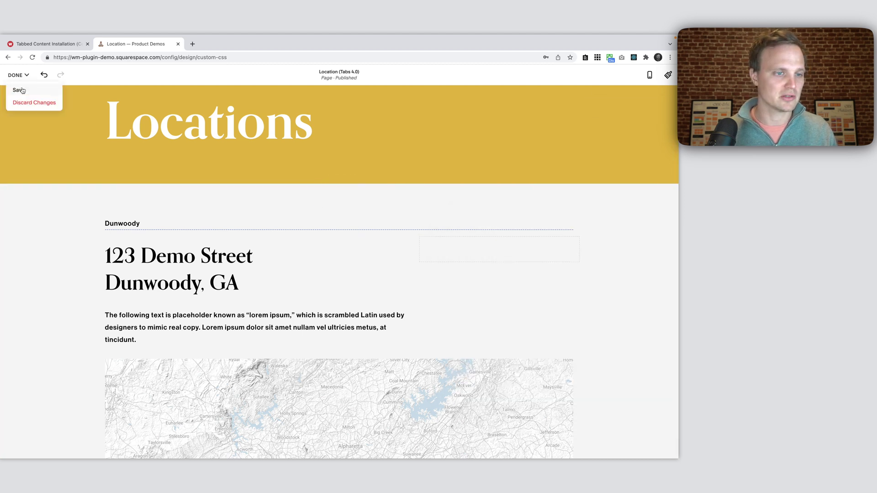
pyautogui.click(21, 89)
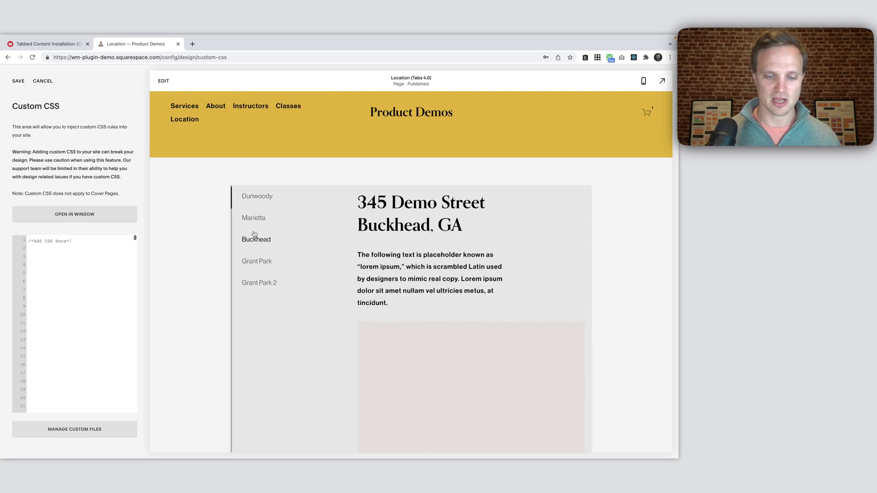
# - Test switching among the Buckhead, Marietta, Grant Park, Dunwoody and Grant Park 2 tabs
pyautogui.click(256, 260)
pyautogui.click(262, 246)
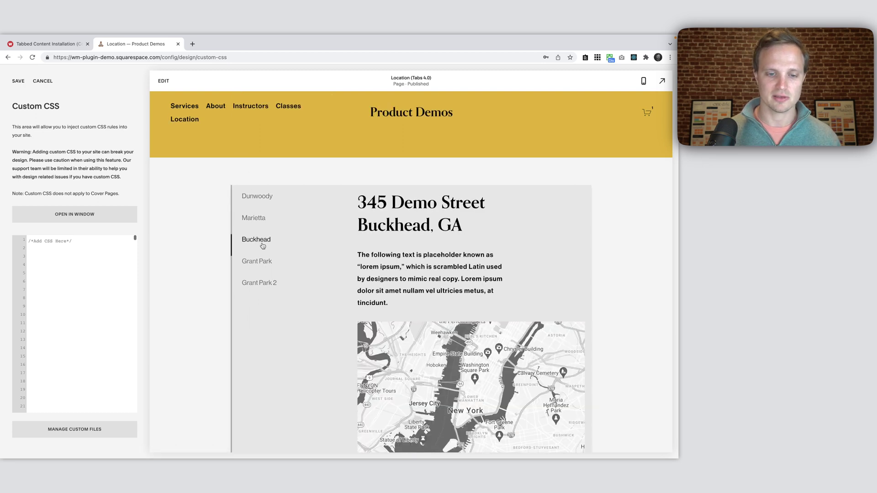
pyautogui.click(255, 217)
pyautogui.click(257, 261)
pyautogui.click(262, 207)
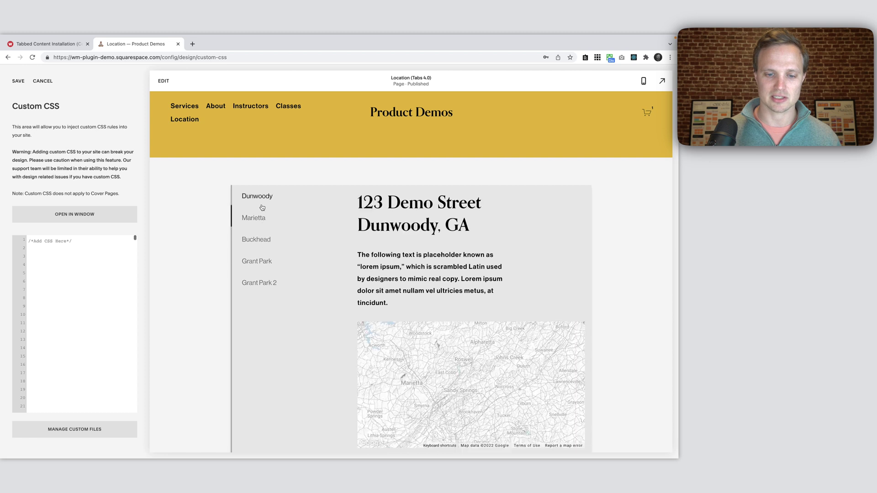
pyautogui.click(256, 240)
pyautogui.click(259, 282)
pyautogui.click(256, 239)
pyautogui.click(253, 218)
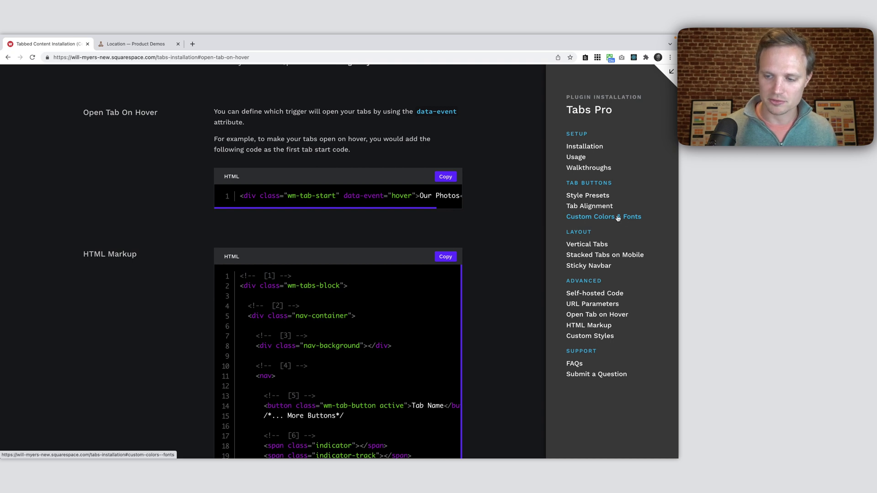
# - Copy the Custom Colors & Fonts CSS template from the Tabs Pro docs, then go back to the Custom CSS editor
pyautogui.click(617, 218)
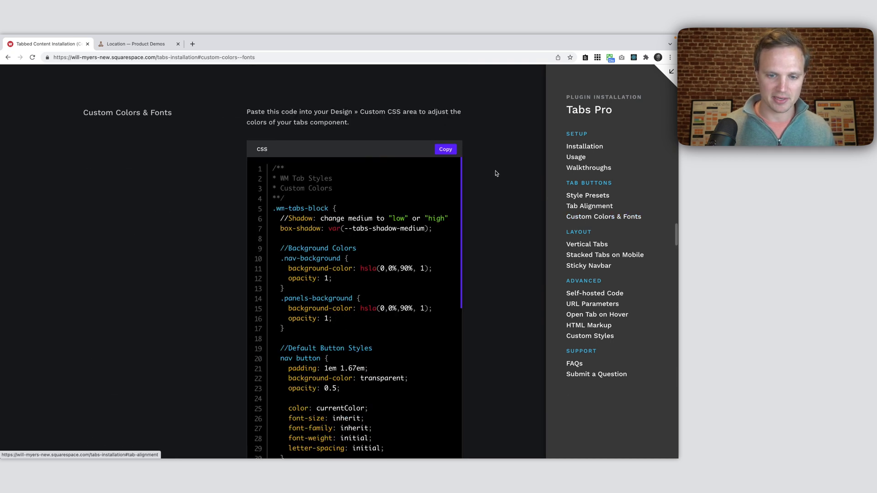
pyautogui.click(443, 151)
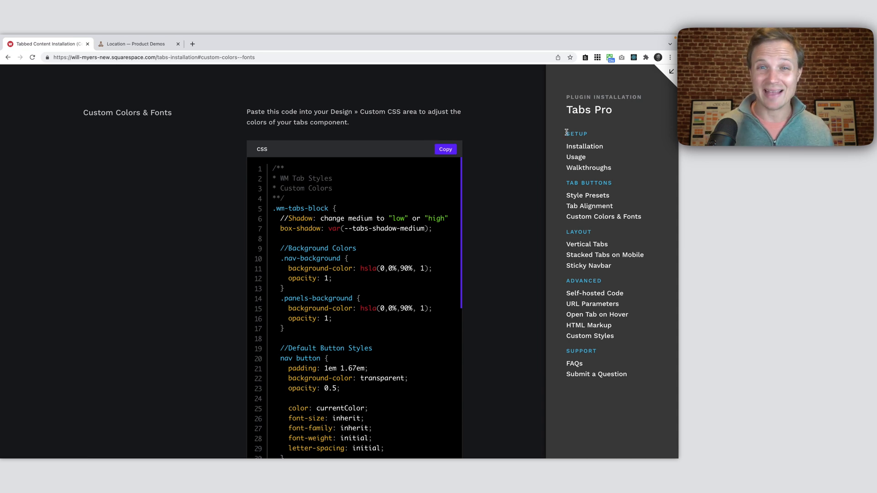
pyautogui.moveTo(567, 136); pyautogui.dragTo(626, 389)
pyautogui.click(625, 389)
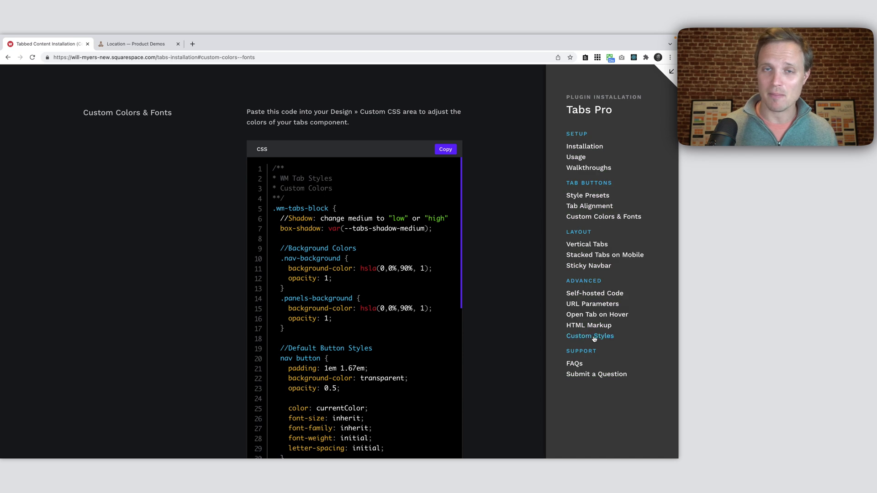
pyautogui.click(444, 150)
pyautogui.click(446, 151)
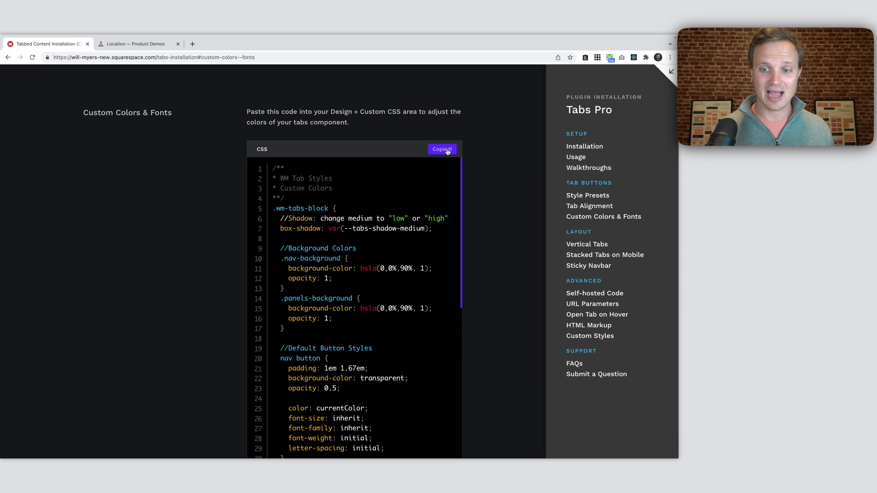
pyautogui.click(132, 44)
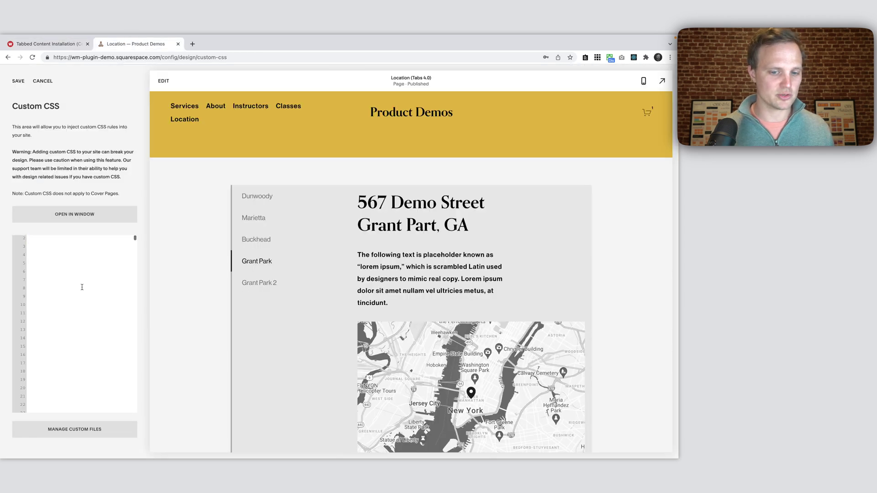
# - Paste the copied tab-styling CSS into the Custom CSS editor and save it
pyautogui.click(36, 250)
pyautogui.hotkey('ctrl', 'v')
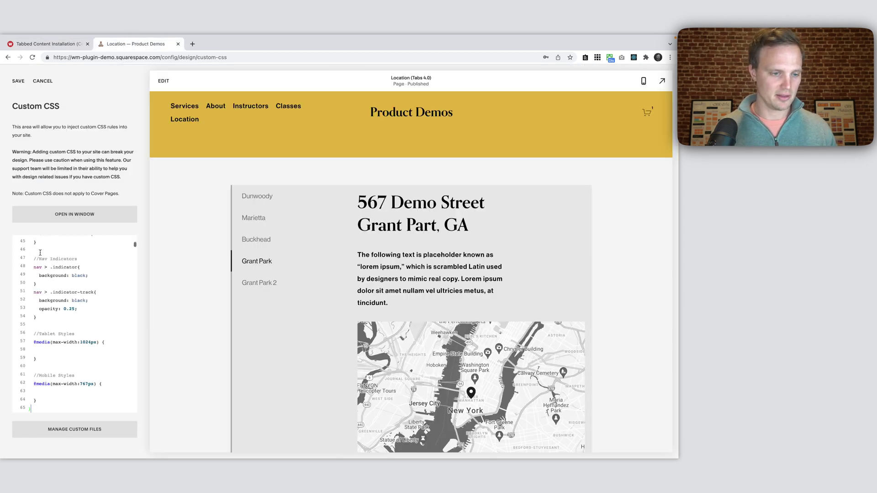
pyautogui.click(18, 82)
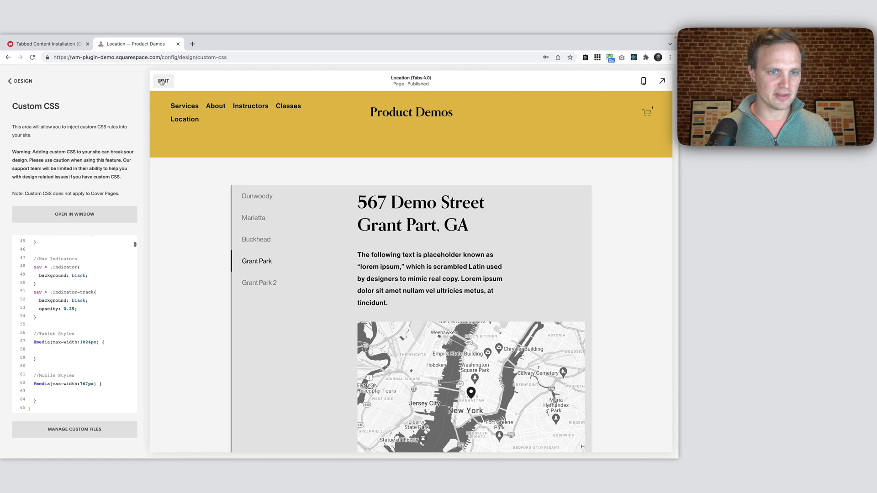
# - Remove data-layout and data-event from Dunwoody's tab-start code and save the page
pyautogui.click(163, 81)
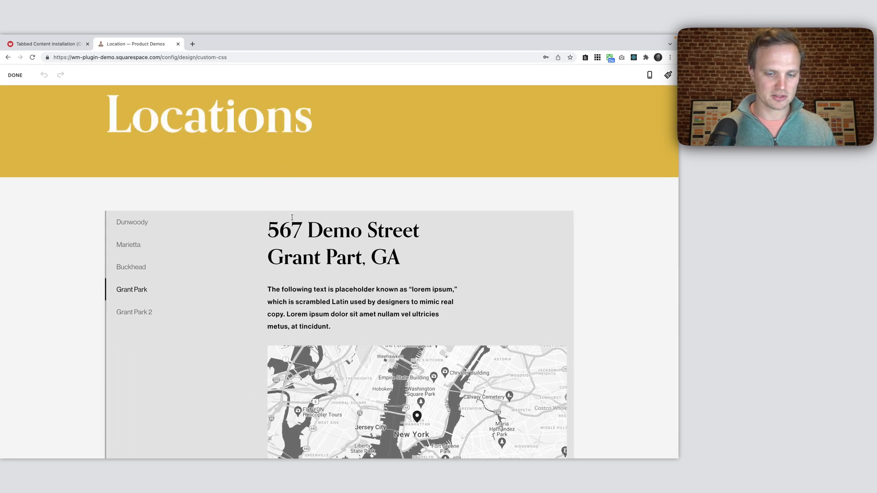
pyautogui.click(263, 221)
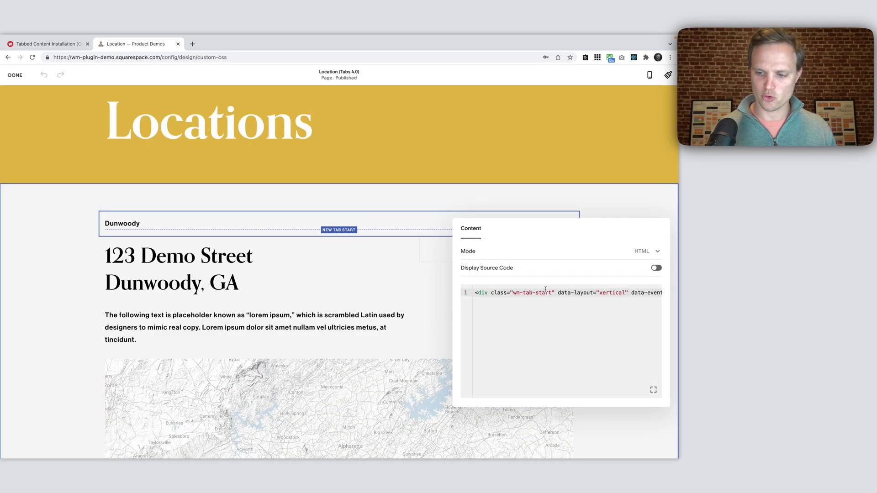
pyautogui.moveTo(559, 292); pyautogui.dragTo(614, 291)
pyautogui.press('BackSpace')
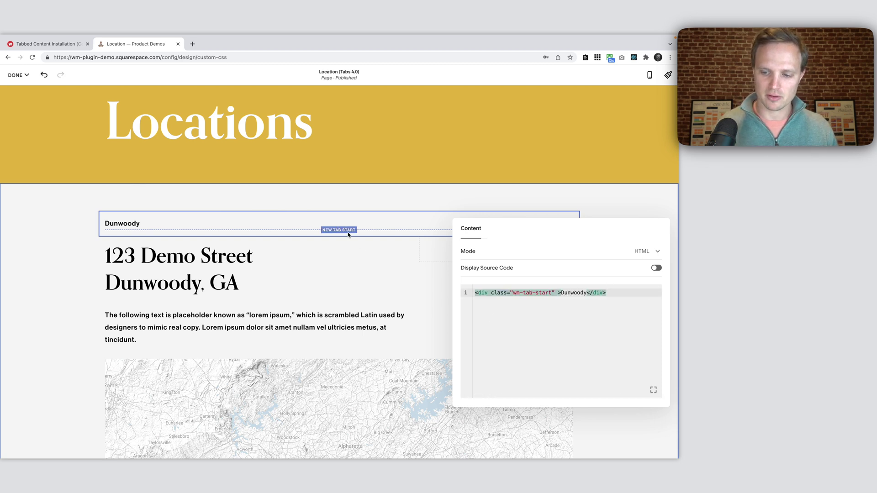
pyautogui.press('BackSpace')
pyautogui.click(16, 75)
pyautogui.click(17, 94)
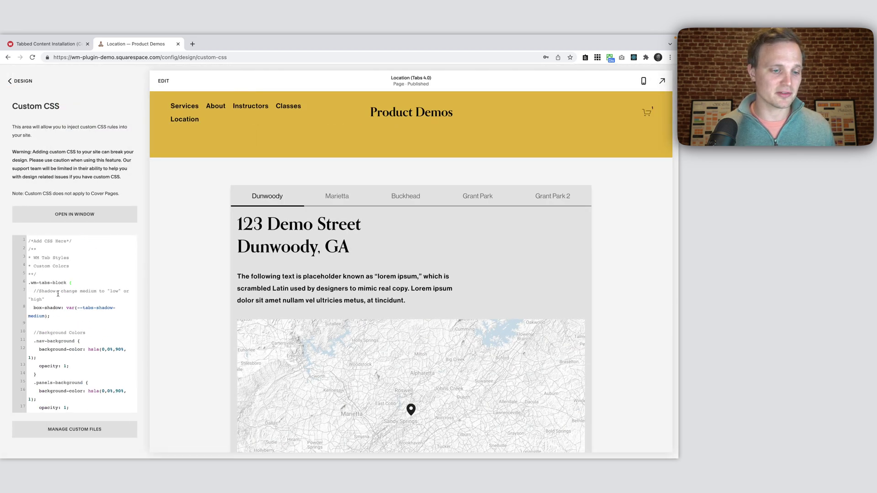
# - Replace the 'medium' level in the tabs-block box-shadow value
pyautogui.scroll(-3, 74, 317)
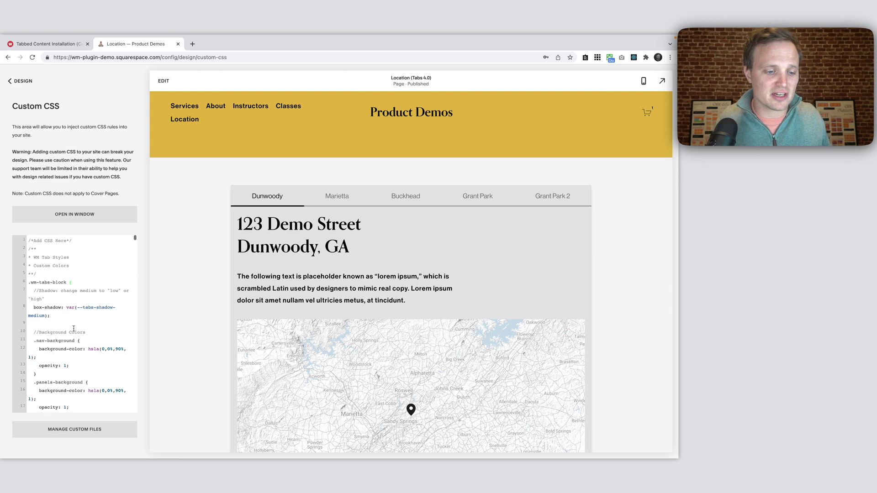
pyautogui.scroll(2, 74, 328)
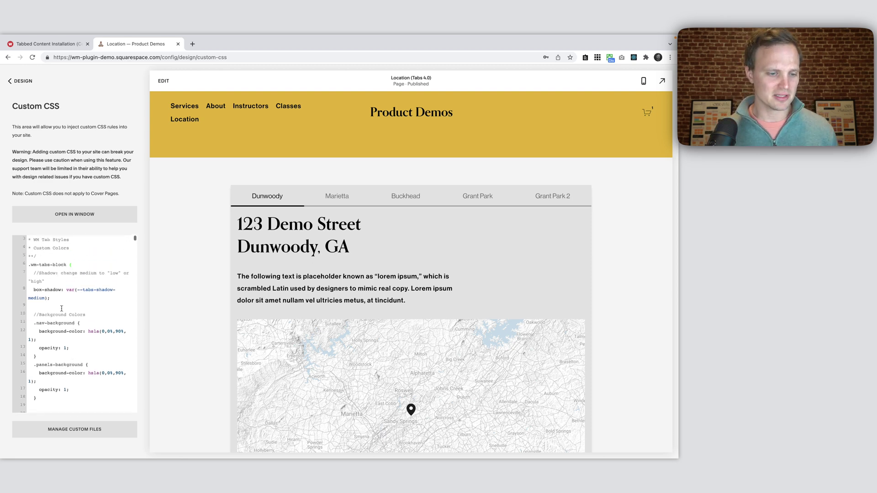
pyautogui.moveTo(50, 298); pyautogui.dragTo(23, 270)
pyautogui.click(33, 268)
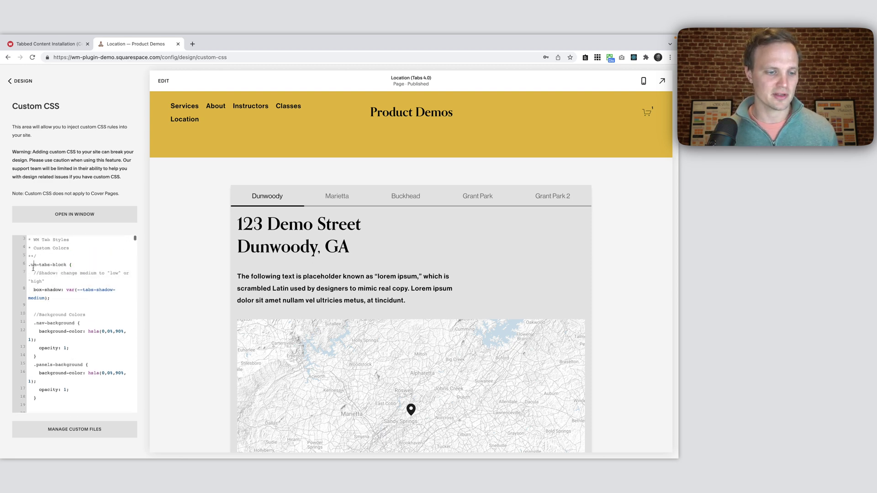
pyautogui.scroll(-3, 158, 272)
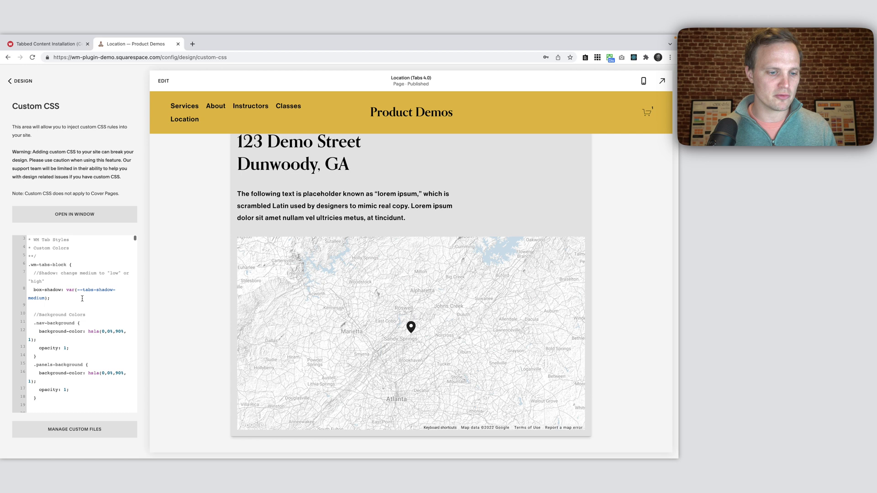
pyautogui.moveTo(68, 292); pyautogui.dragTo(48, 297)
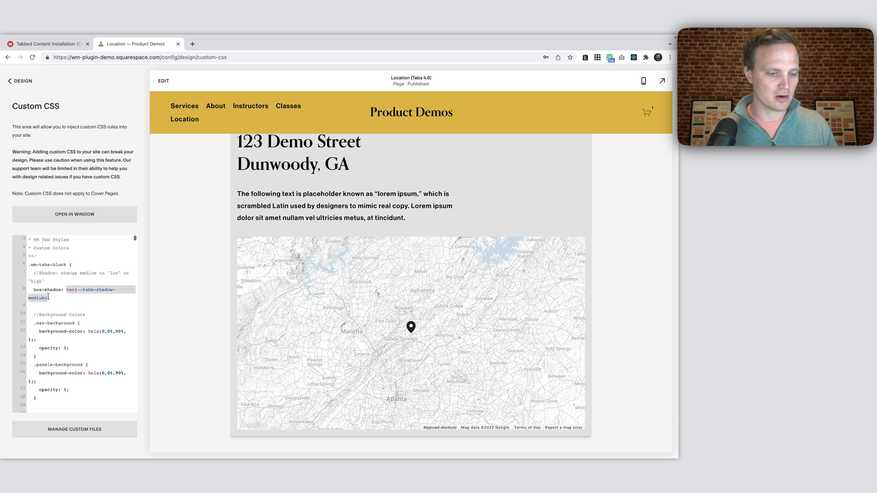
pyautogui.write('inite;')
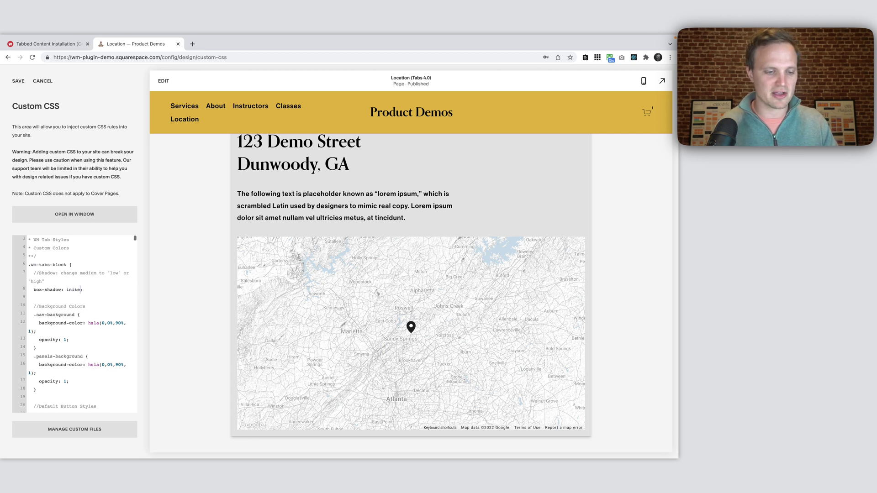
pyautogui.press('super+z')
pyautogui.click(97, 292)
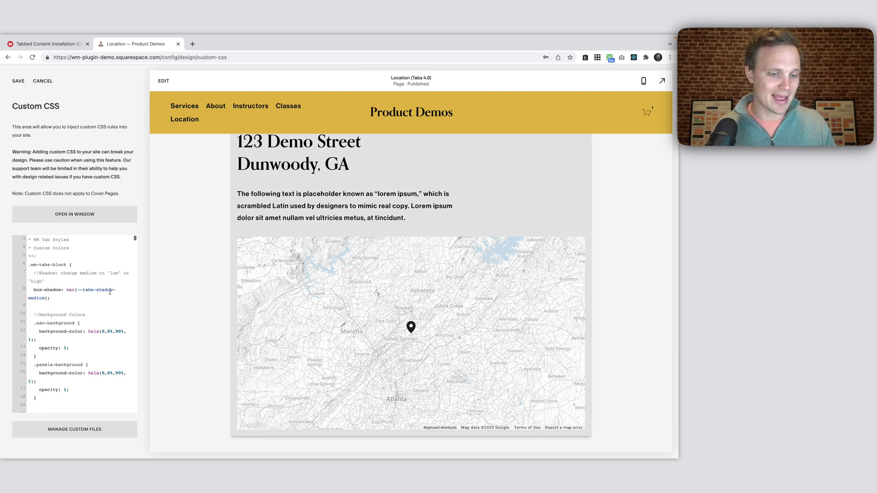
pyautogui.doubleClick(37, 298)
pyautogui.write('low')
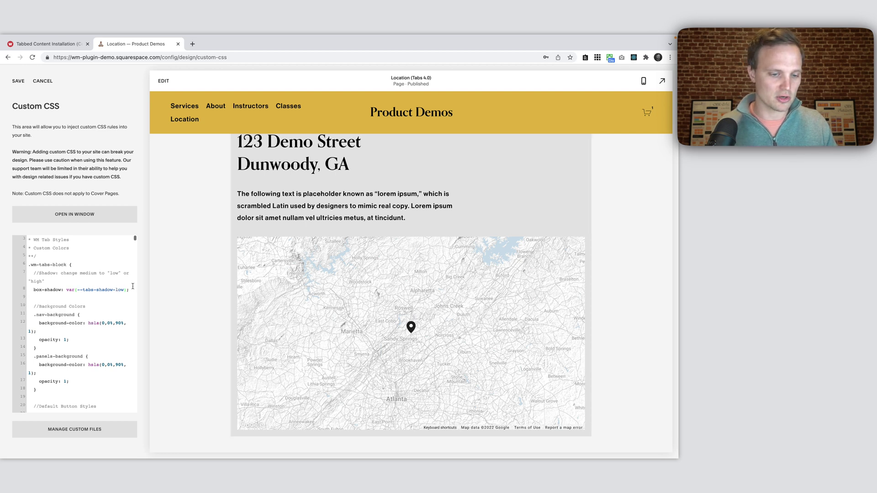
pyautogui.press('BackSpace')
pyautogui.press('BackSpace')
pyautogui.write('high')
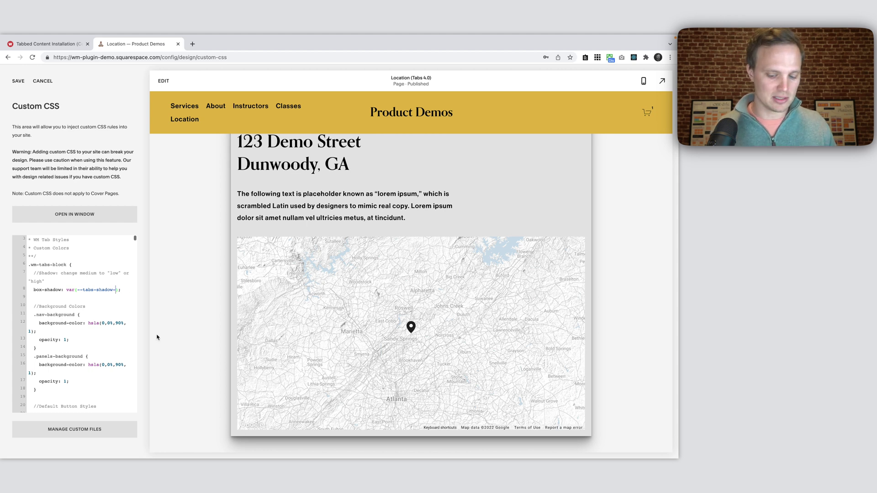
pyautogui.write('low')
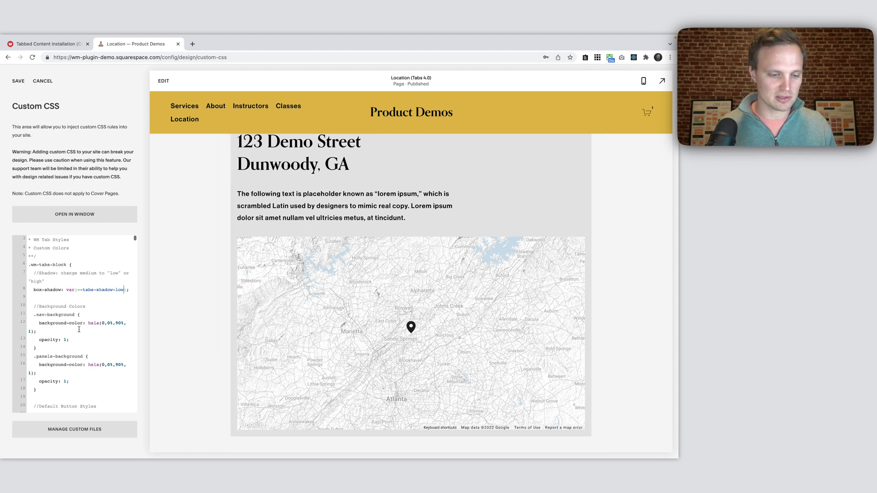
# - Change the tab bar's .nav-background hsla colour to black
pyautogui.scroll(-3, 79, 329)
pyautogui.moveTo(34, 258); pyautogui.dragTo(56, 301)
pyautogui.scroll(3, 271, 268)
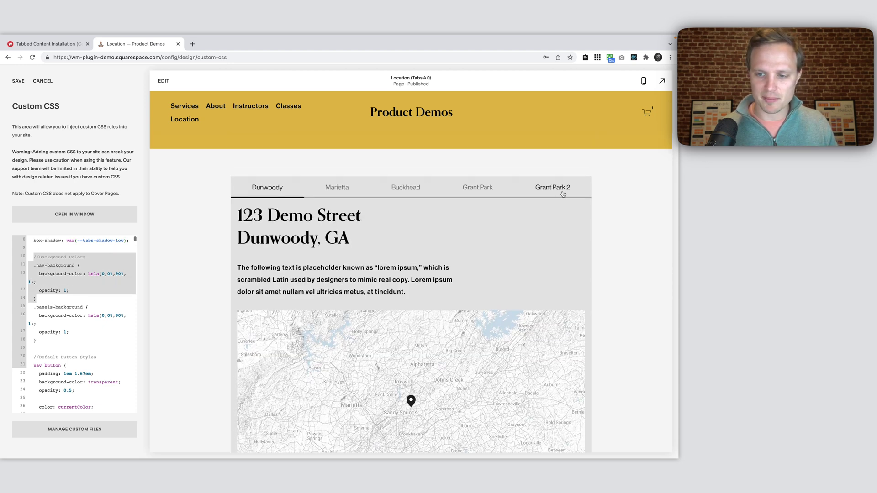
pyautogui.click(102, 290)
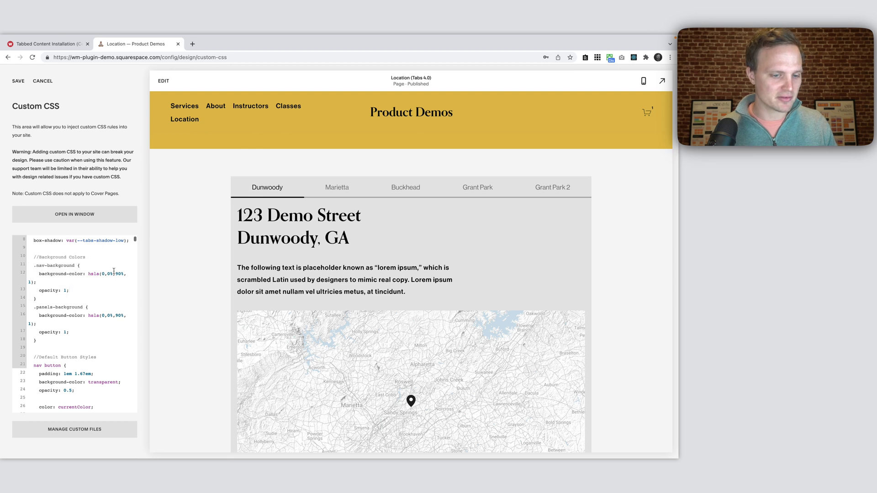
pyautogui.moveTo(89, 274); pyautogui.dragTo(33, 280)
pyautogui.write('black')
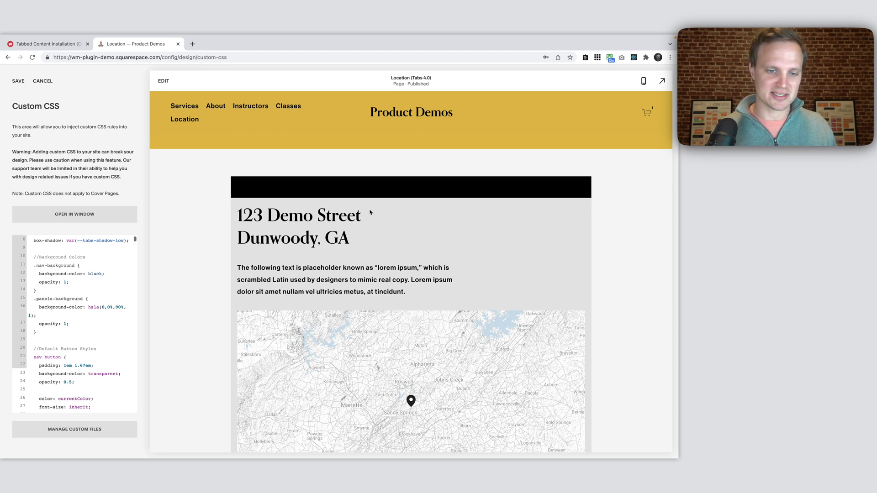
# - Set the default, active and hover tab text colours to lightgreen
pyautogui.scroll(-5, 29, 314)
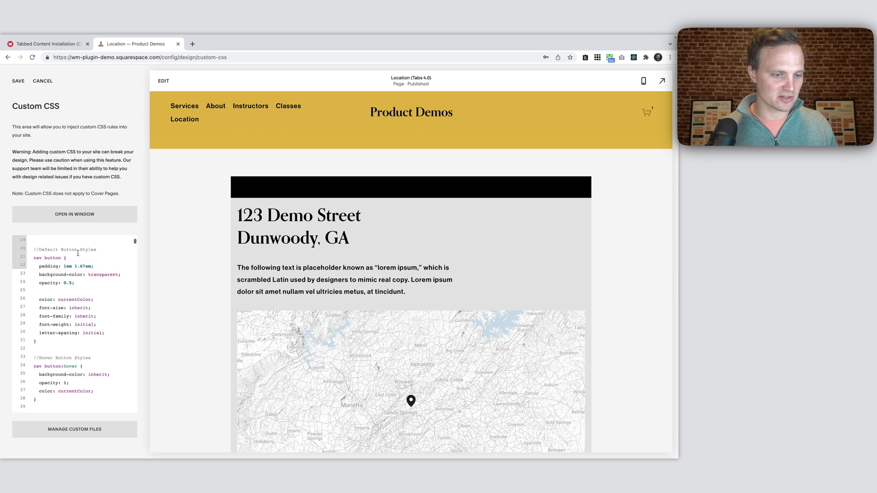
pyautogui.moveTo(103, 249); pyautogui.dragTo(20, 249)
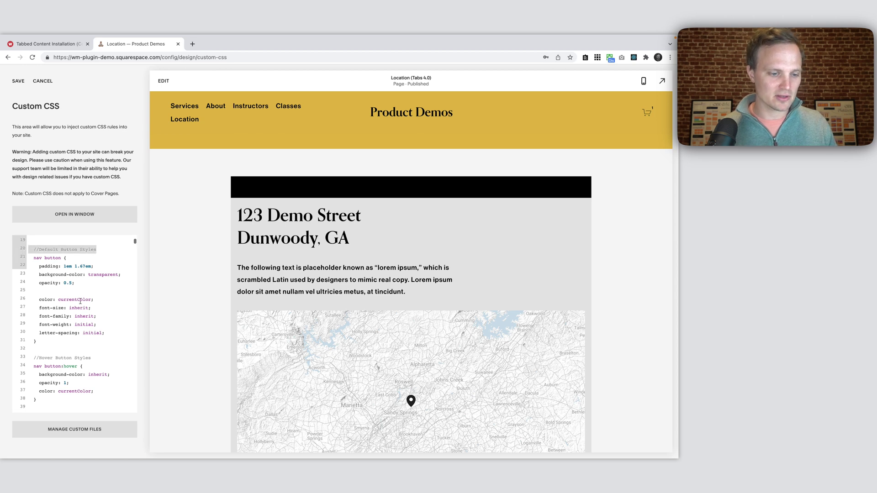
pyautogui.moveTo(90, 299); pyautogui.dragTo(58, 299)
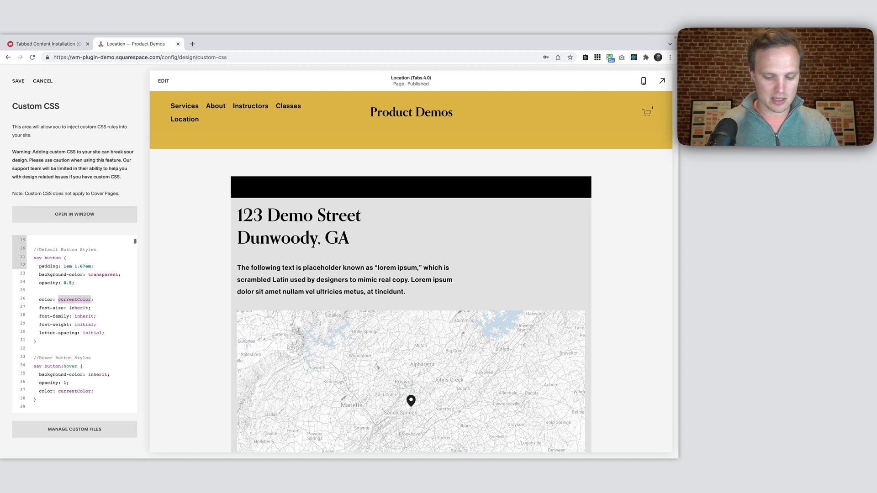
pyautogui.write('lightgreen')
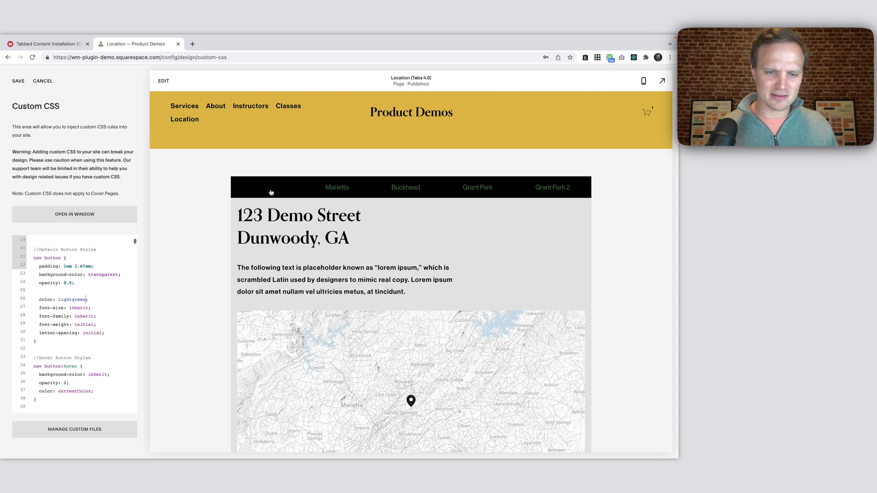
pyautogui.scroll(-2, 114, 306)
pyautogui.moveTo(108, 338); pyautogui.dragTo(20, 339)
pyautogui.scroll(-3, 68, 354)
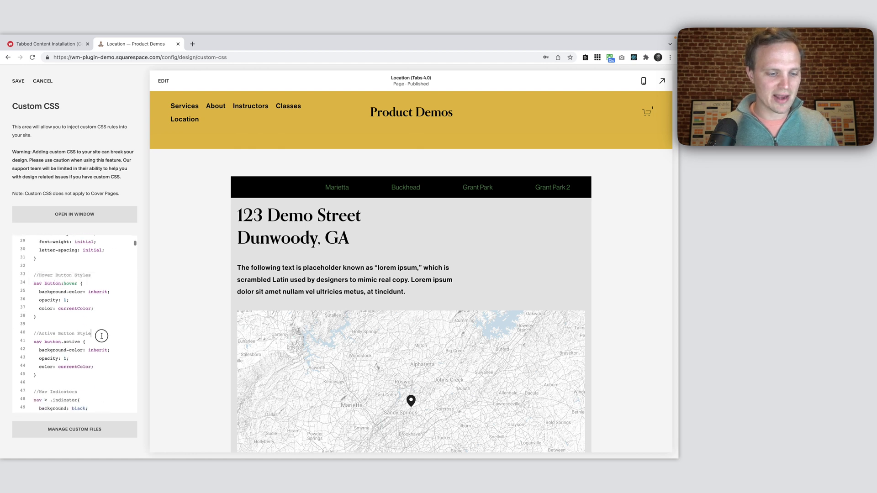
pyautogui.moveTo(98, 336); pyautogui.dragTo(4, 338)
pyautogui.moveTo(94, 367); pyautogui.dragTo(58, 368)
pyautogui.write('lightGreen')
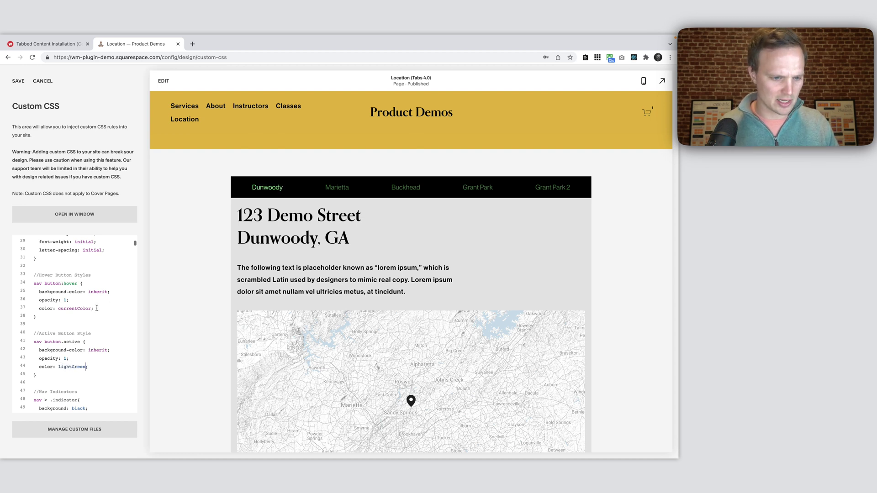
pyautogui.moveTo(97, 308); pyautogui.dragTo(57, 309)
pyautogui.write('lightgree')
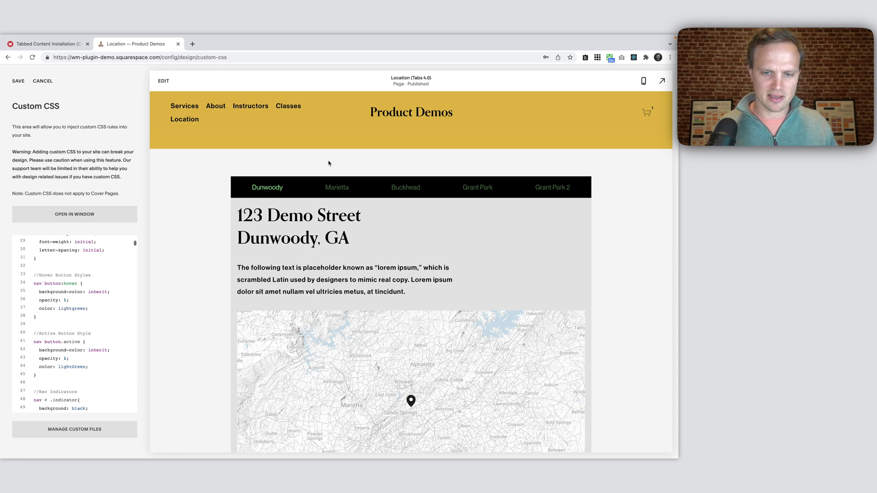
pyautogui.click(405, 188)
# - Make the tab indicator lightgreen and its indicator track background white
pyautogui.click(340, 191)
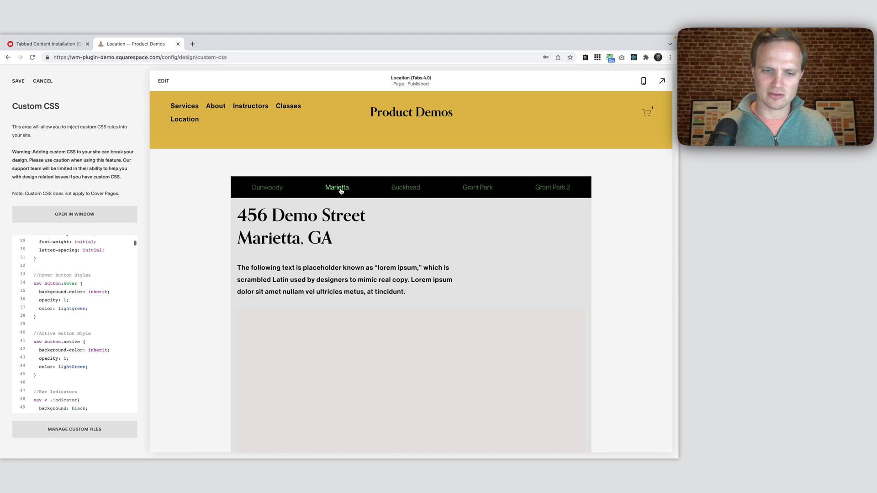
pyautogui.scroll(-3, 97, 310)
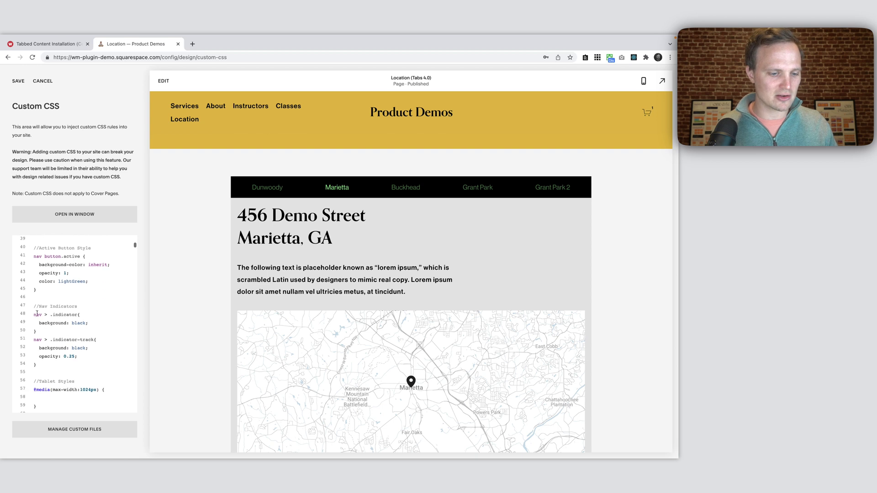
pyautogui.moveTo(72, 323); pyautogui.dragTo(87, 323)
pyautogui.write('white')
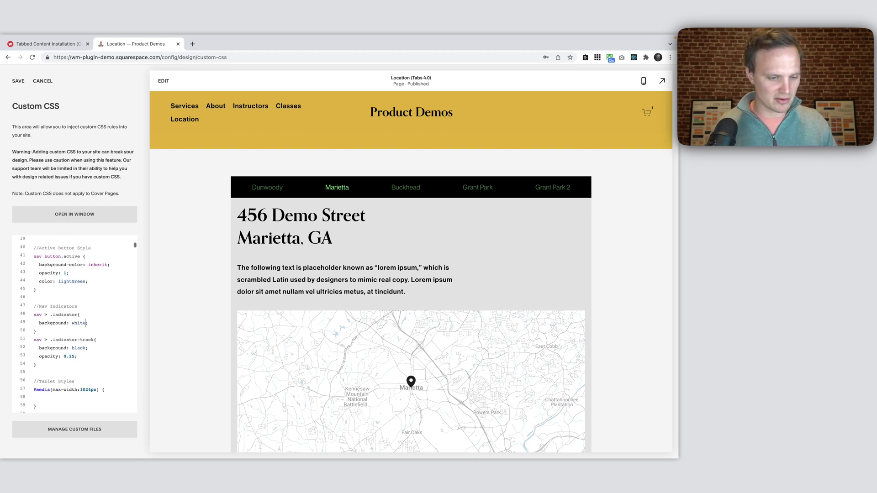
pyautogui.moveTo(86, 347); pyautogui.dragTo(71, 347)
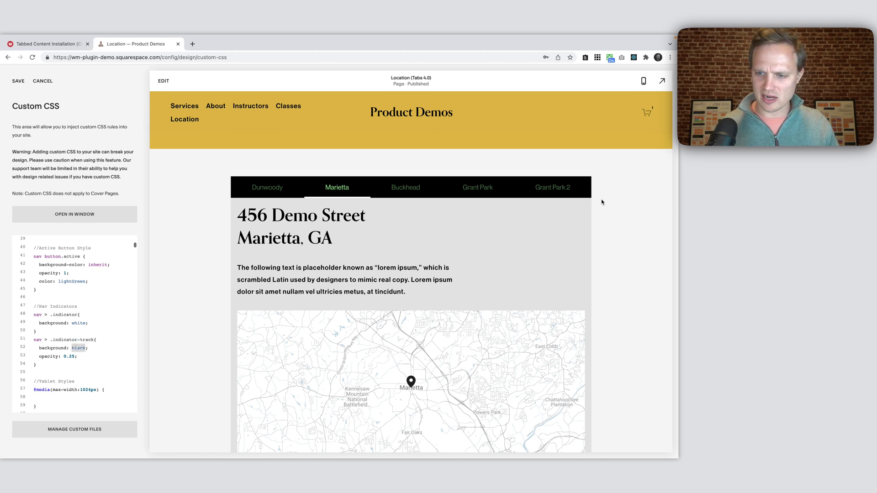
pyautogui.write('white')
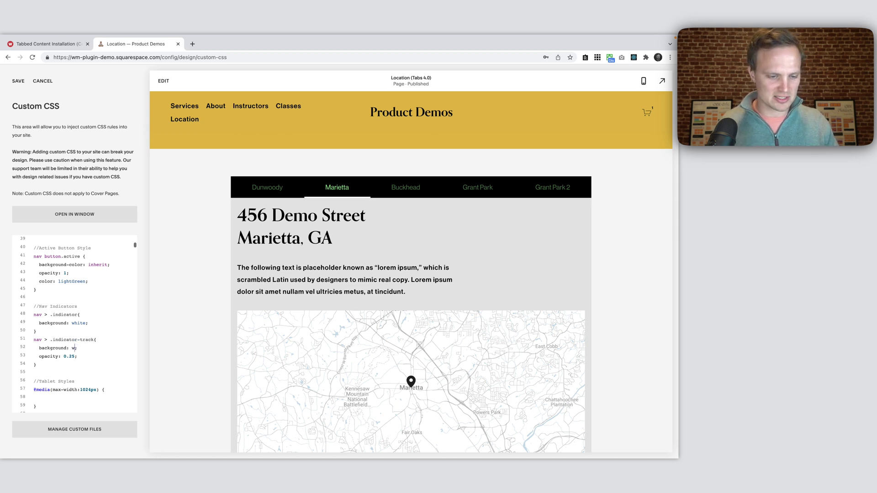
pyautogui.doubleClick(86, 323)
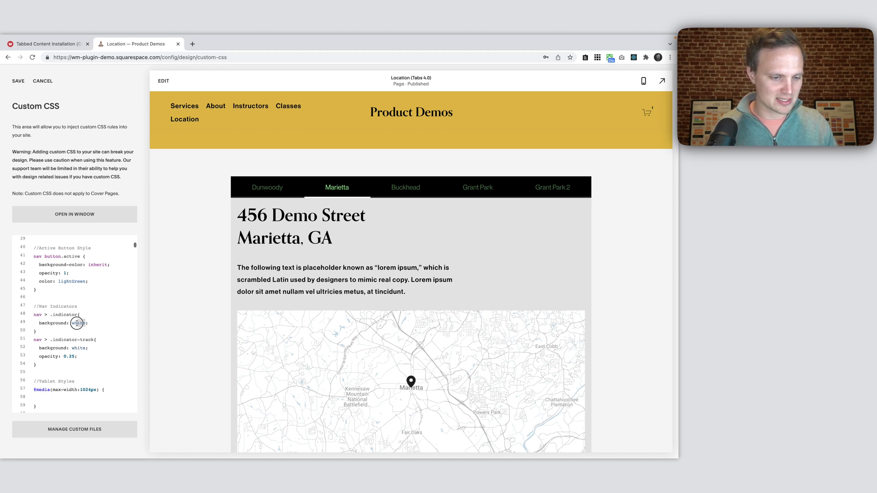
pyautogui.write('lightgreen')
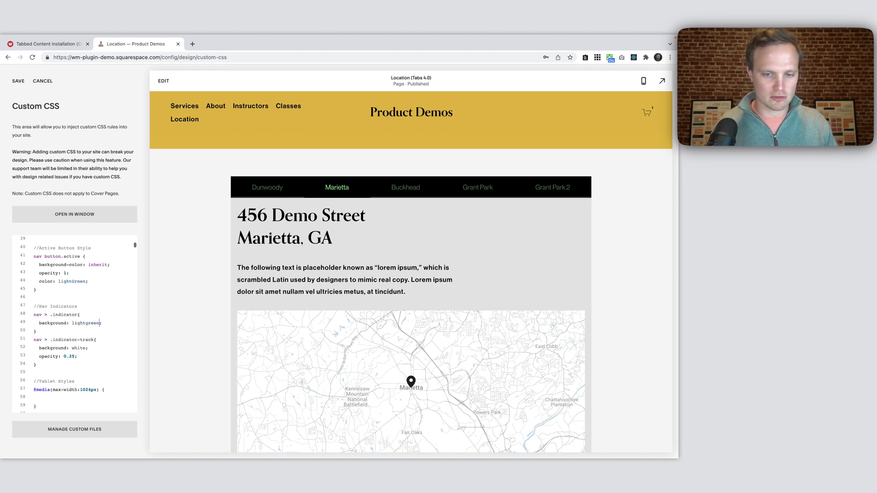
pyautogui.click(274, 187)
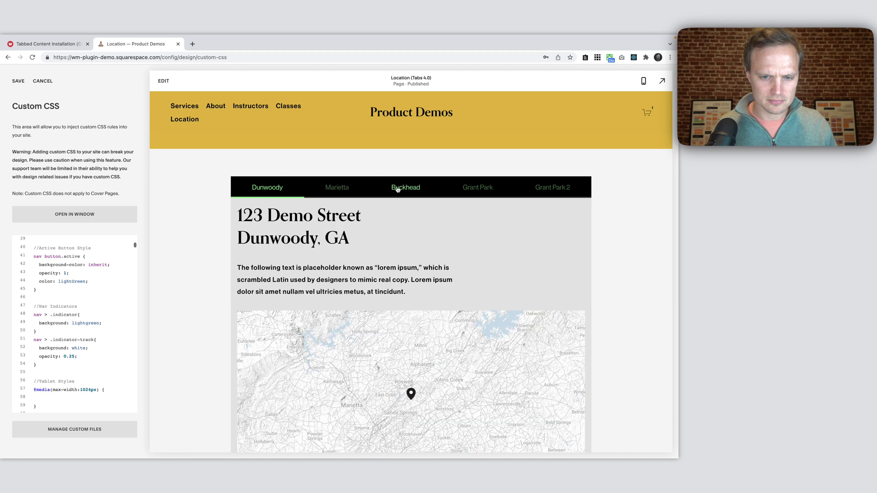
pyautogui.click(401, 187)
pyautogui.click(324, 186)
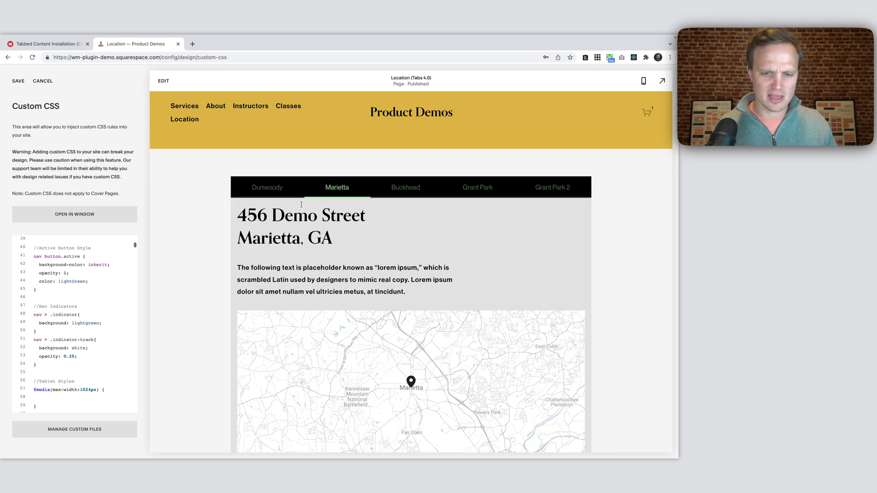
# - Raise the indicator track opacity to 0.75 and click through the location tabs to check
pyautogui.click(72, 356)
pyautogui.press('BackSpace')
pyautogui.write('7')
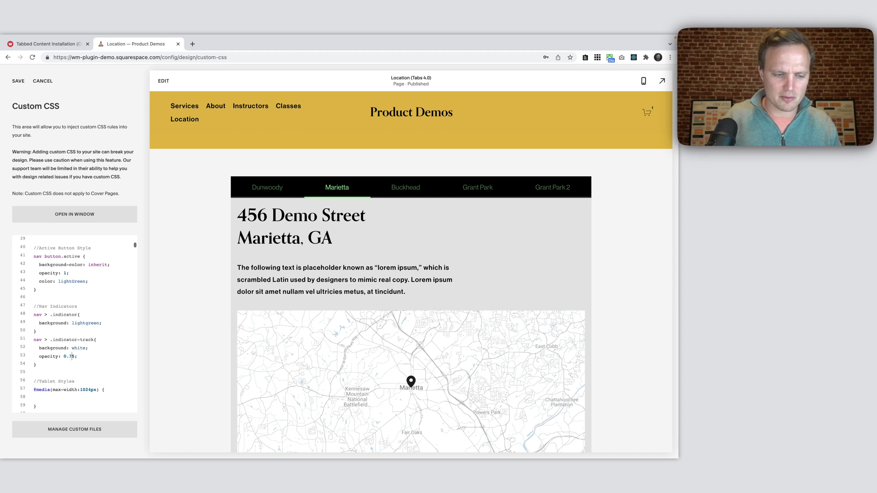
pyautogui.click(383, 183)
pyautogui.click(337, 186)
pyautogui.click(405, 186)
pyautogui.click(478, 187)
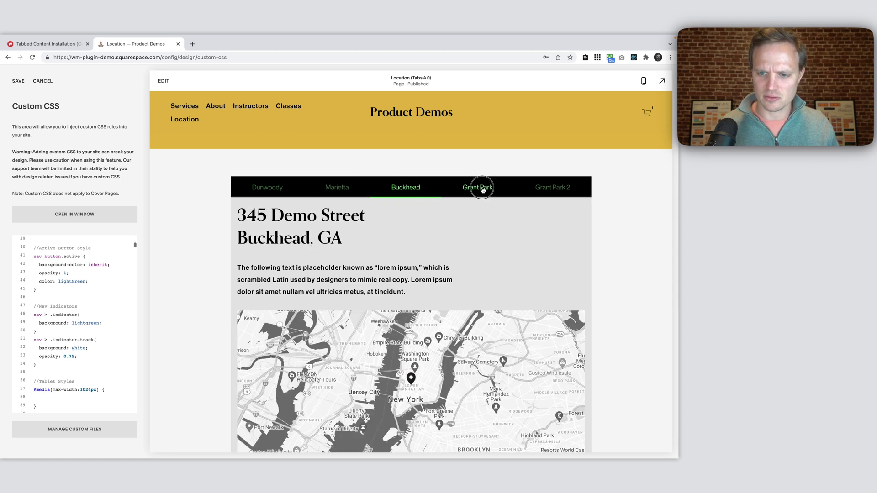
pyautogui.click(536, 189)
pyautogui.click(342, 191)
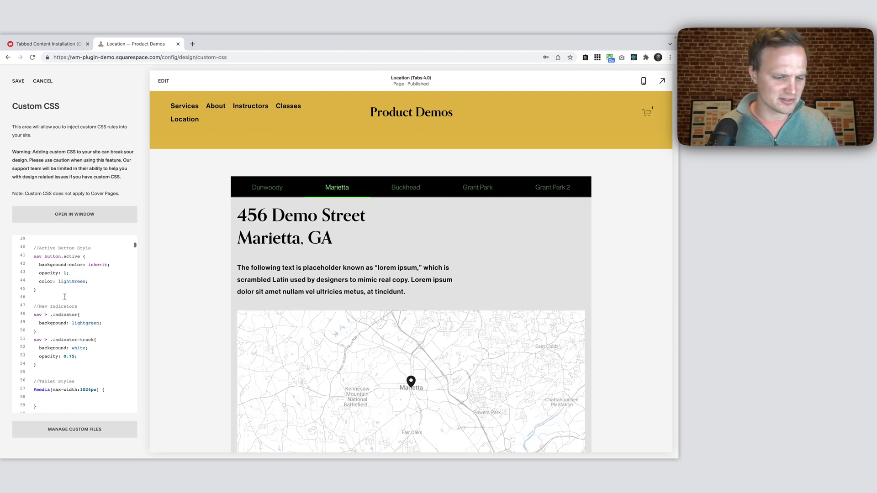
pyautogui.scroll(10, 64, 297)
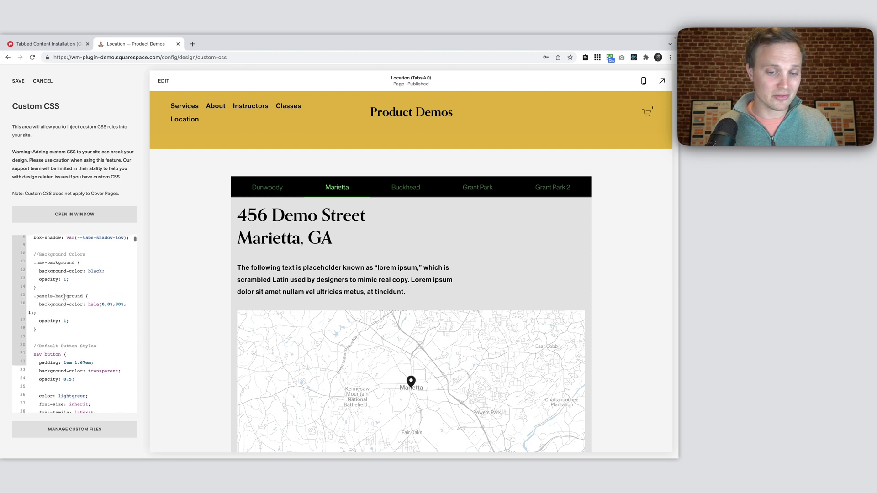
# - Set the tab labels' font-weight to 700 and letter-spacing to 1px
pyautogui.scroll(-3, 64, 297)
pyautogui.moveTo(34, 279); pyautogui.dragTo(82, 360)
pyautogui.click(84, 329)
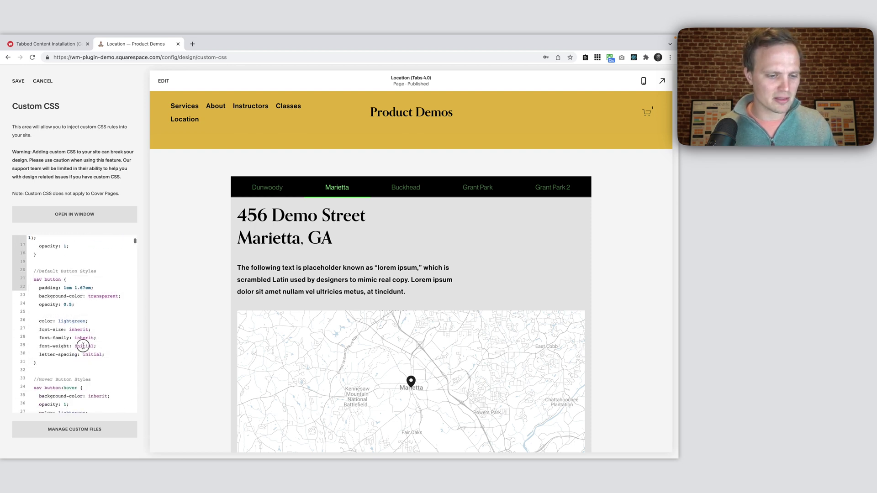
pyautogui.moveTo(94, 346); pyautogui.dragTo(77, 347)
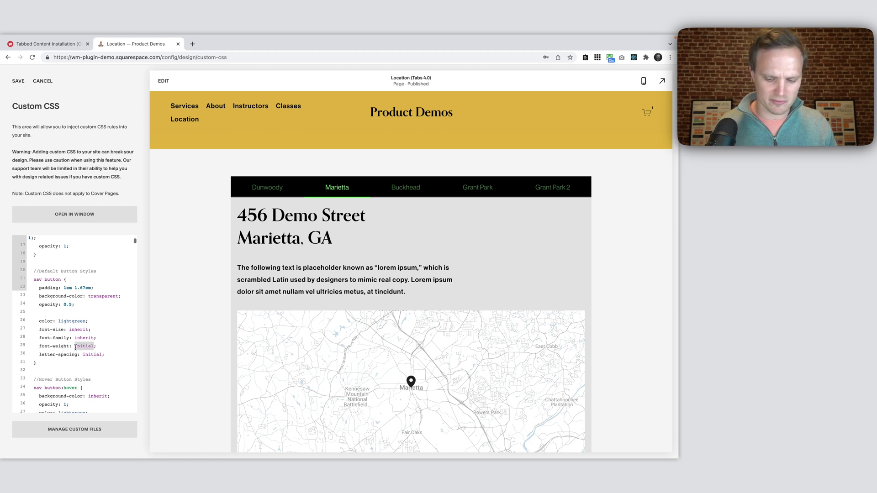
pyautogui.write('700')
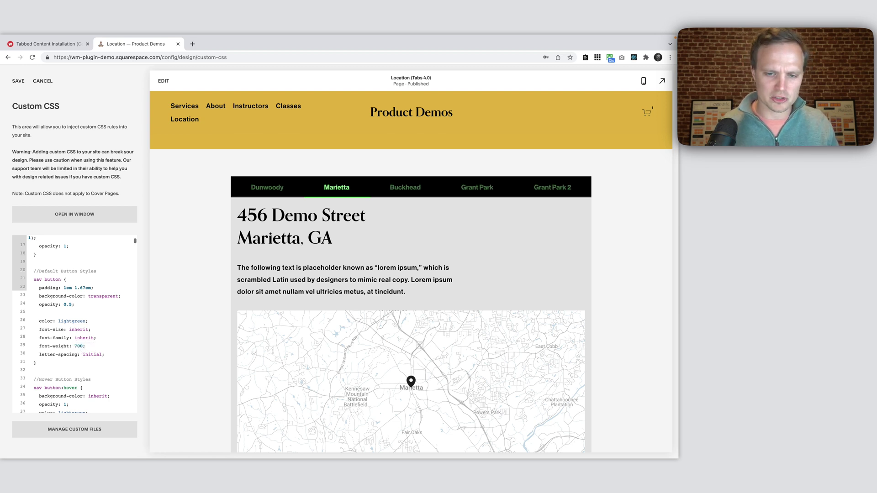
pyautogui.moveTo(103, 354); pyautogui.dragTo(83, 355)
pyautogui.write('1px')
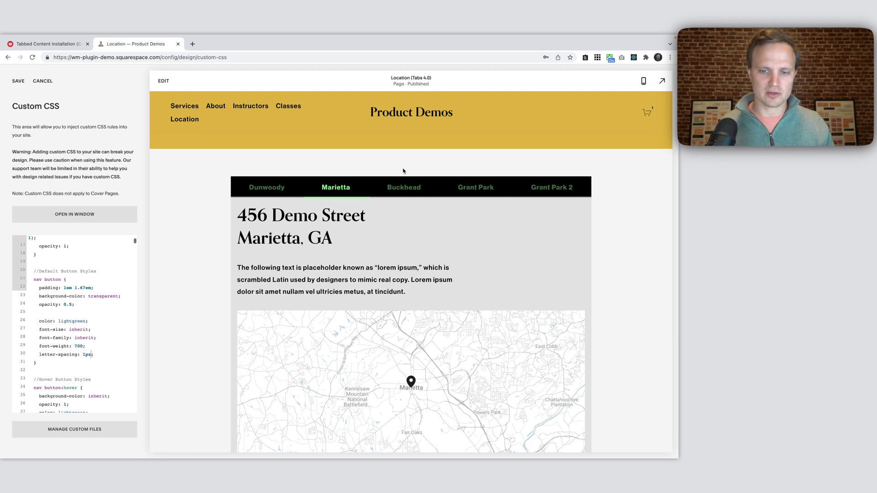
pyautogui.click(403, 187)
pyautogui.click(266, 187)
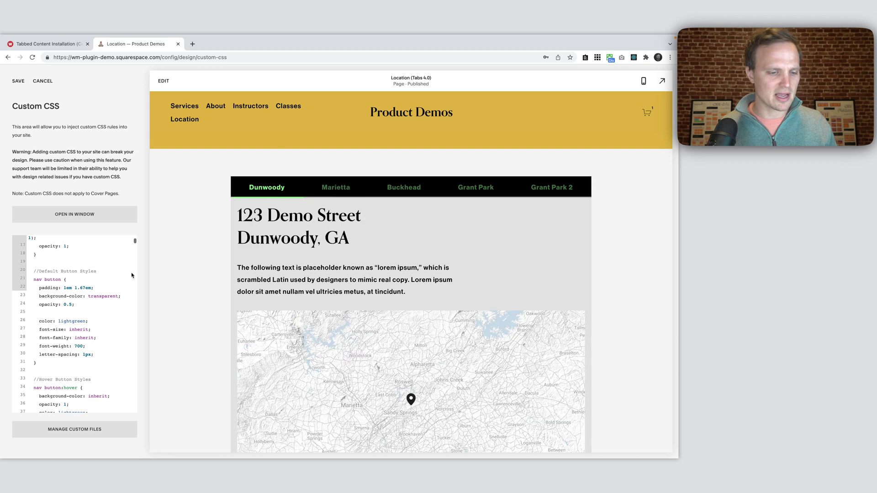
# - Change the .panels-background colour to black
pyautogui.scroll(5, 58, 307)
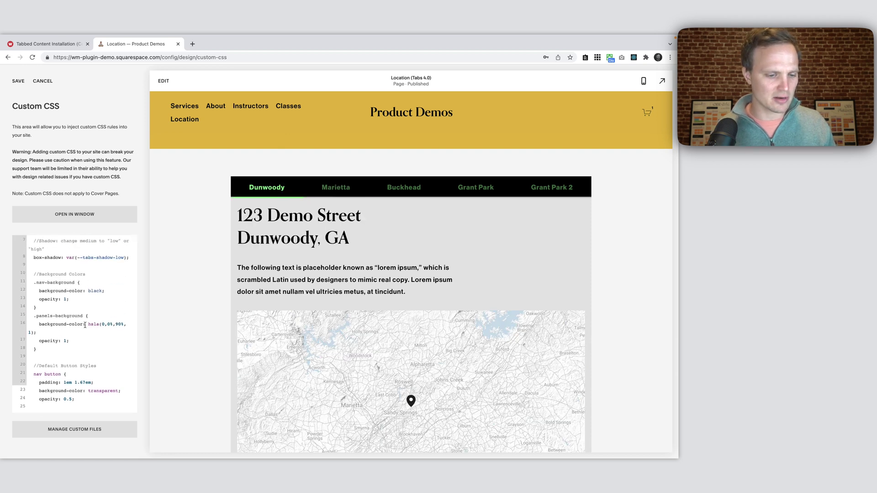
pyautogui.moveTo(88, 325); pyautogui.dragTo(35, 335)
pyautogui.write('black')
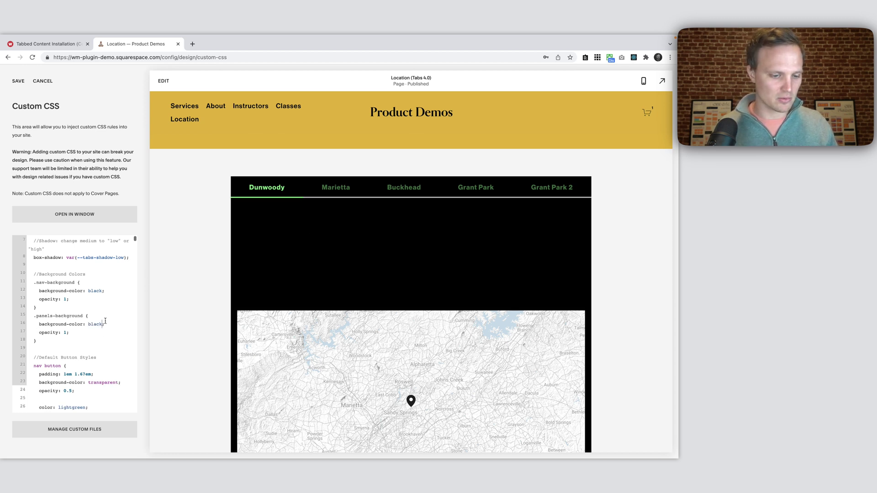
pyautogui.moveTo(101, 326); pyautogui.dragTo(89, 325)
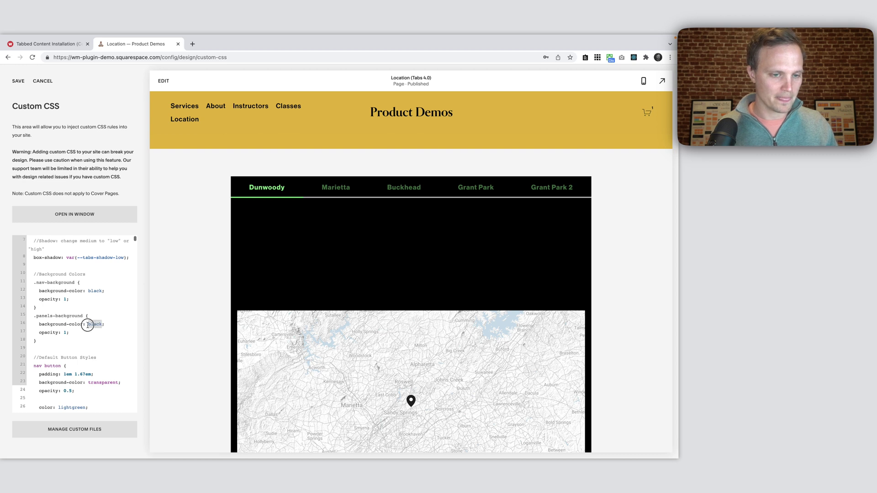
# - Save the CSS, apply the Dark 2 colour theme to the Locations section, and save the page
pyautogui.click(17, 82)
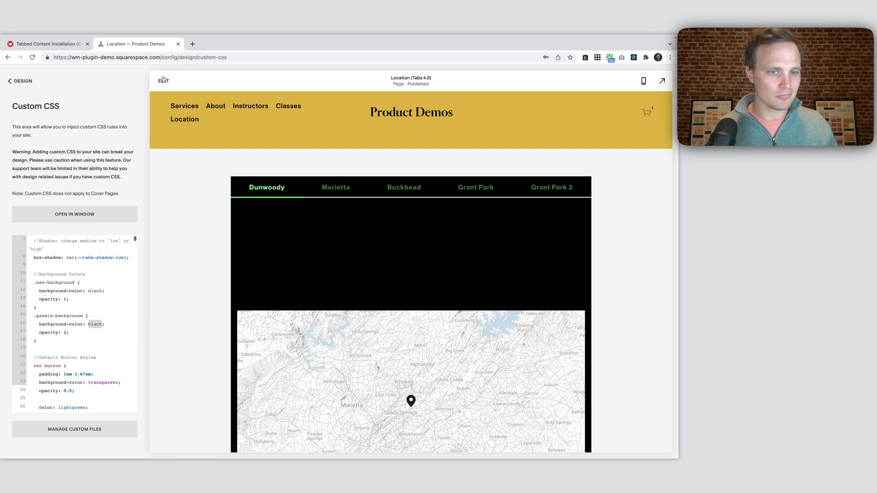
pyautogui.click(163, 81)
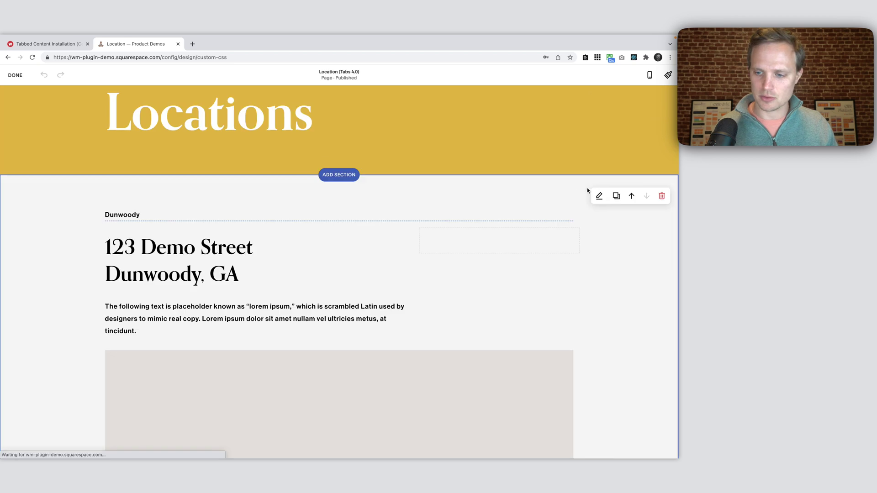
pyautogui.click(598, 196)
pyautogui.click(631, 203)
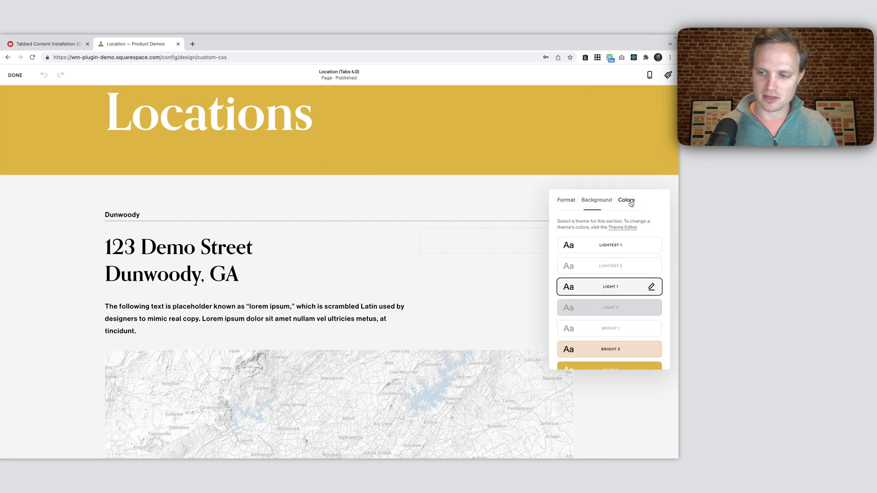
pyautogui.scroll(-3, 612, 294)
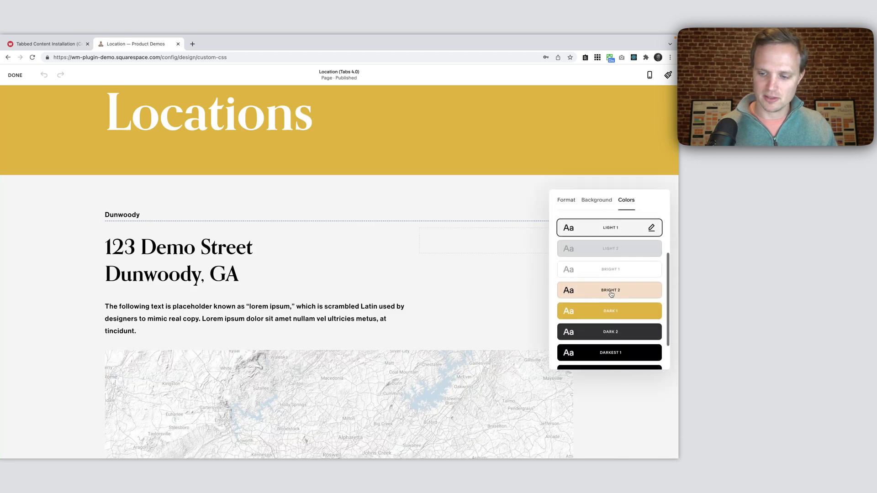
pyautogui.click(615, 331)
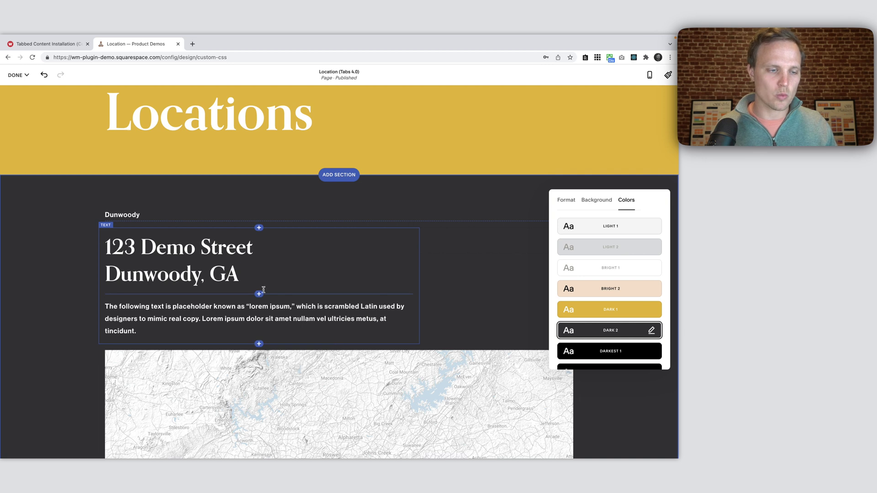
pyautogui.click(18, 75)
pyautogui.click(19, 89)
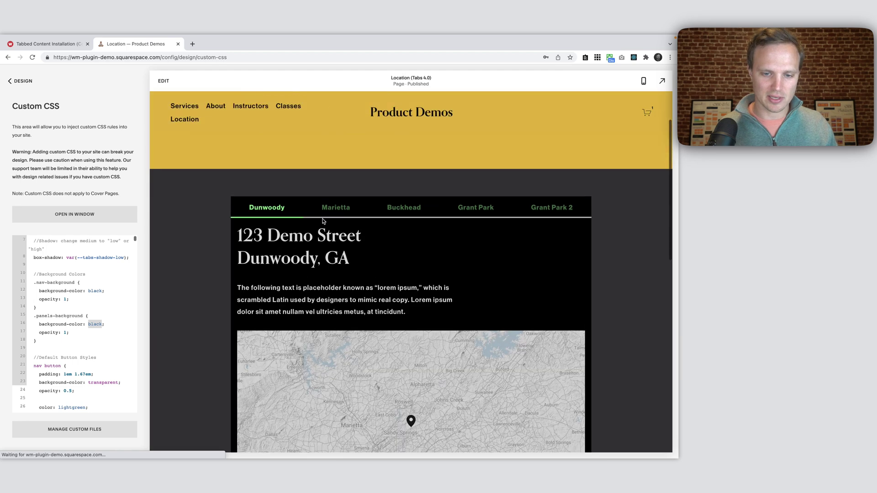
# - Click through the Marietta, Buckhead and Grant Park tabs to review the new styling
pyautogui.click(332, 210)
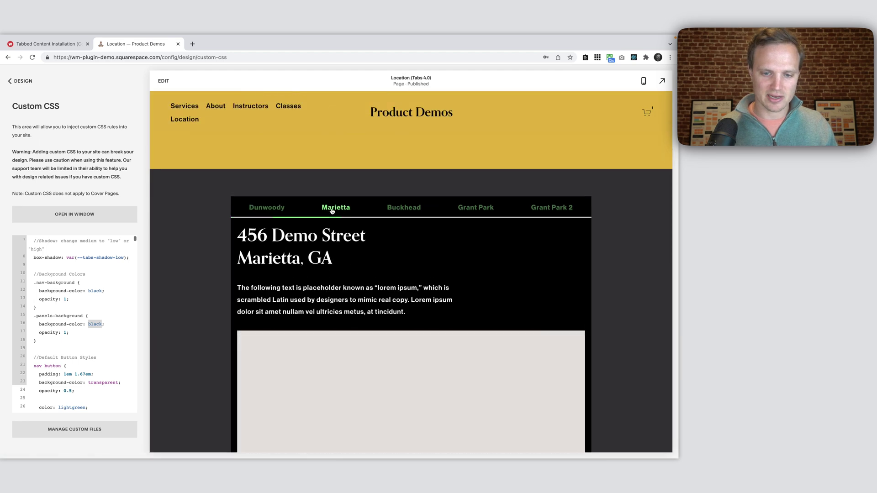
pyautogui.click(405, 209)
pyautogui.click(470, 208)
pyautogui.scroll(-1, 468, 216)
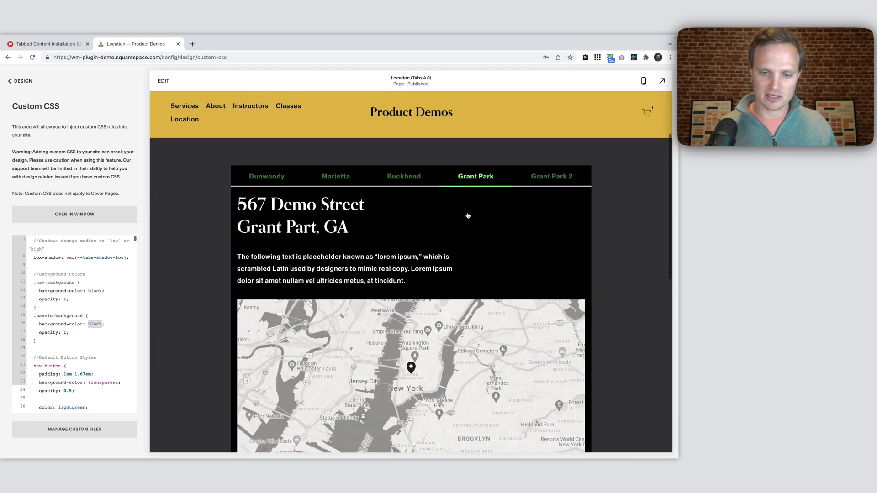
pyautogui.click(336, 171)
pyautogui.click(399, 173)
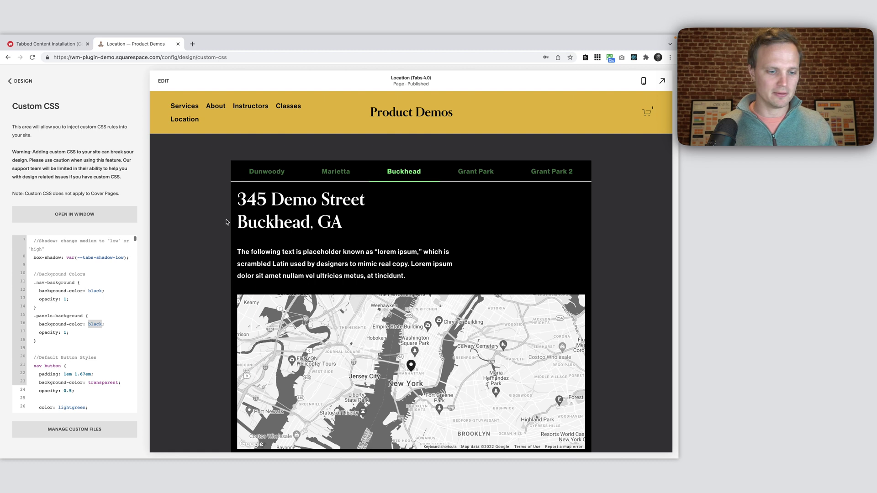
pyautogui.scroll(2, 82, 278)
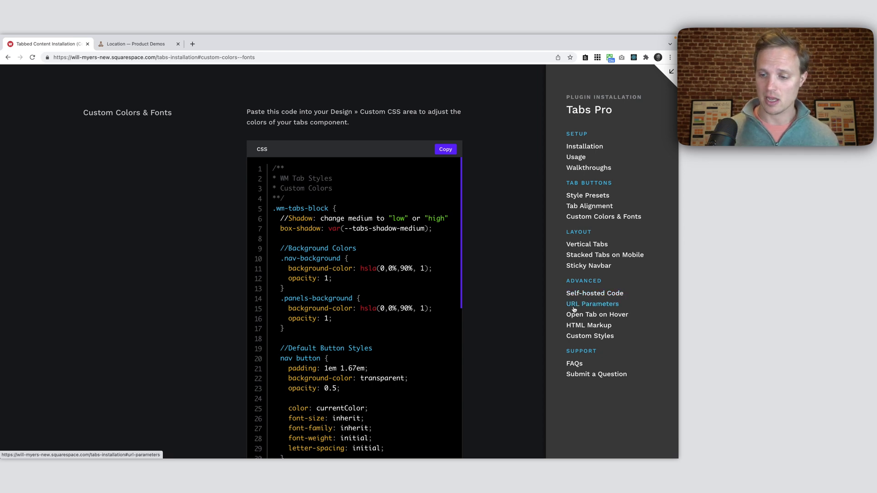
# - Read the Tabs Pro URL Parameters section's id="gallery" and ?wmTabs=gallery examples, then return to Squarespace
pyautogui.click(600, 305)
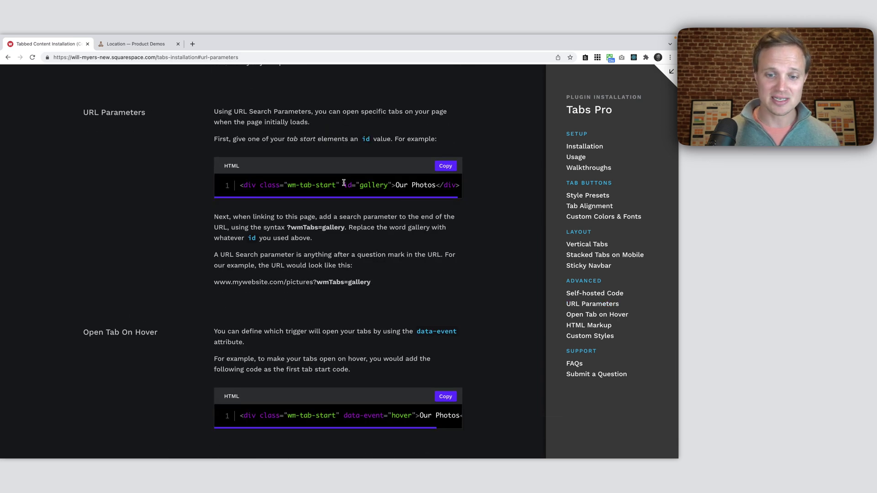
pyautogui.moveTo(343, 183); pyautogui.dragTo(391, 183)
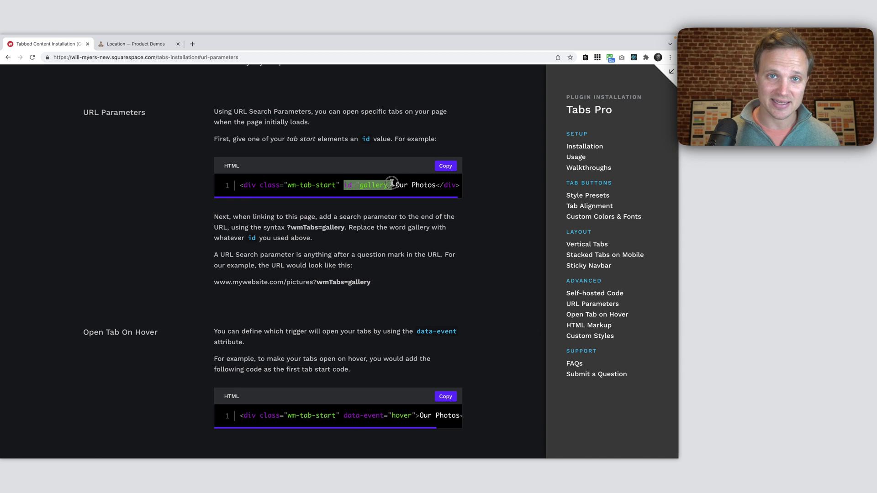
pyautogui.moveTo(286, 228); pyautogui.dragTo(344, 227)
pyautogui.click(290, 227)
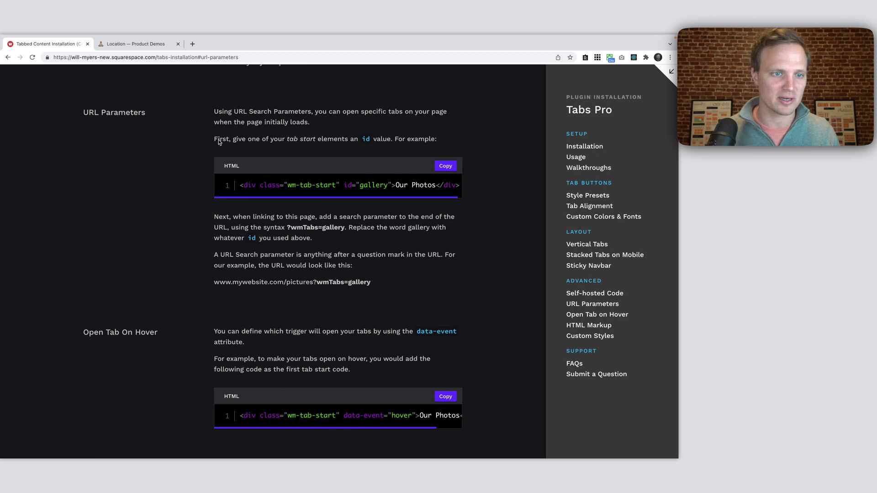
pyautogui.click(132, 45)
# - Verify the Buckhead tab-start code uses id="buckhead", then exit editing and go to the live-site window
pyautogui.click(164, 81)
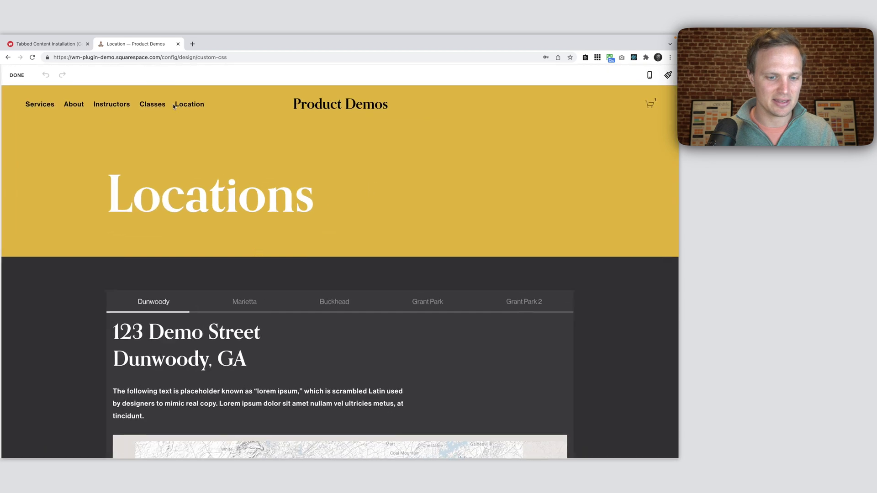
pyautogui.scroll(-14, 296, 274)
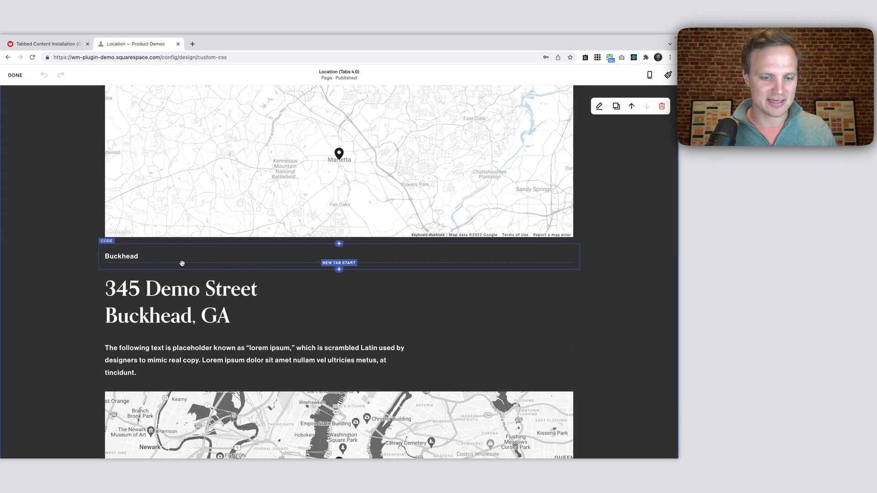
pyautogui.doubleClick(224, 258)
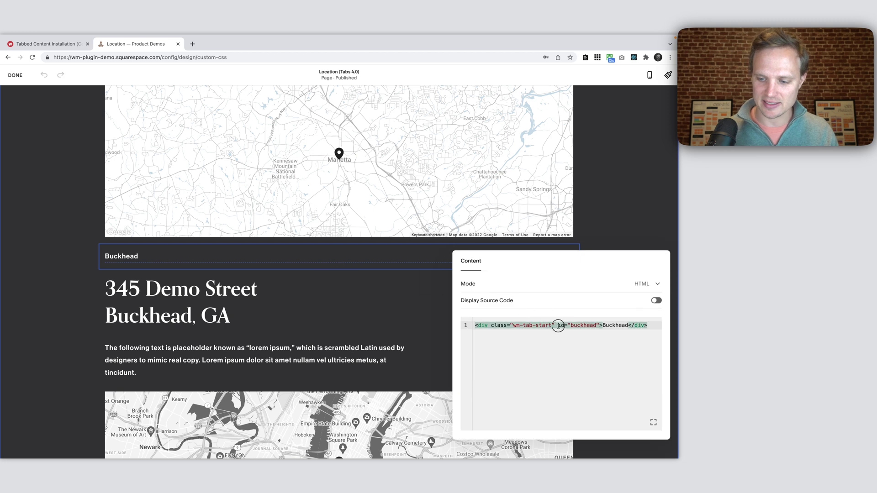
pyautogui.moveTo(558, 325); pyautogui.dragTo(596, 325)
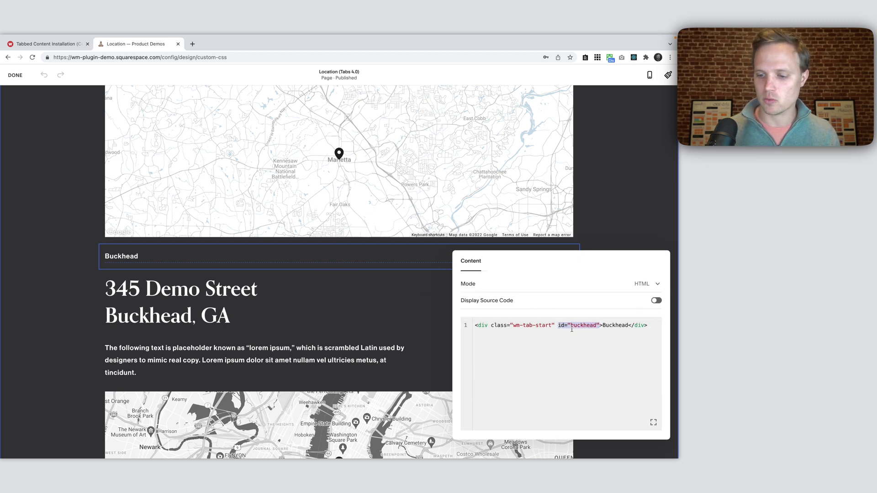
pyautogui.click(97, 143)
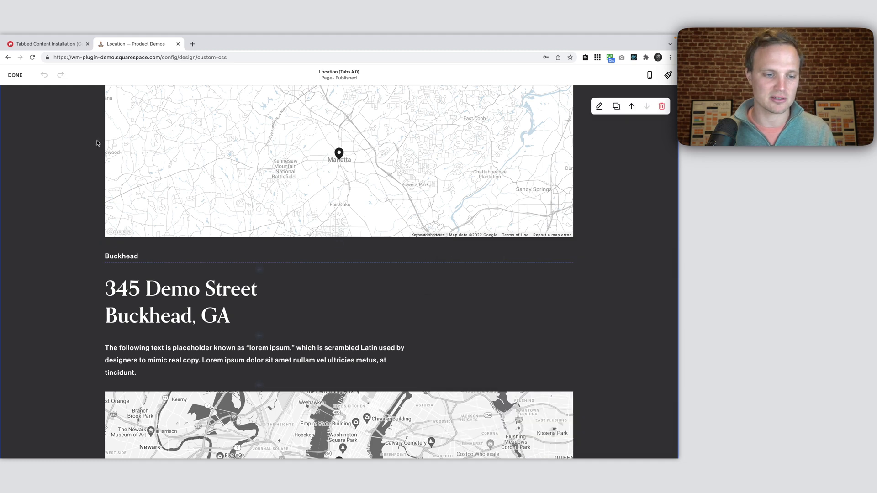
pyautogui.click(15, 82)
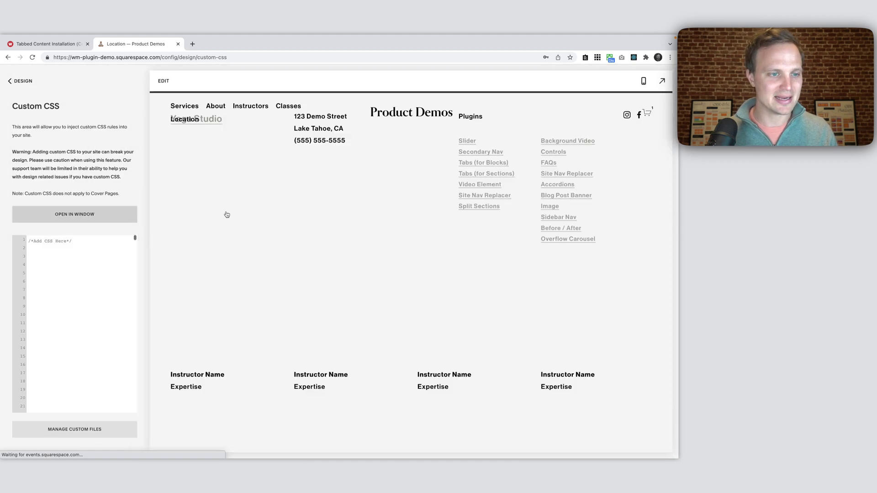
pyautogui.hotkey('ctrl', 'Right')
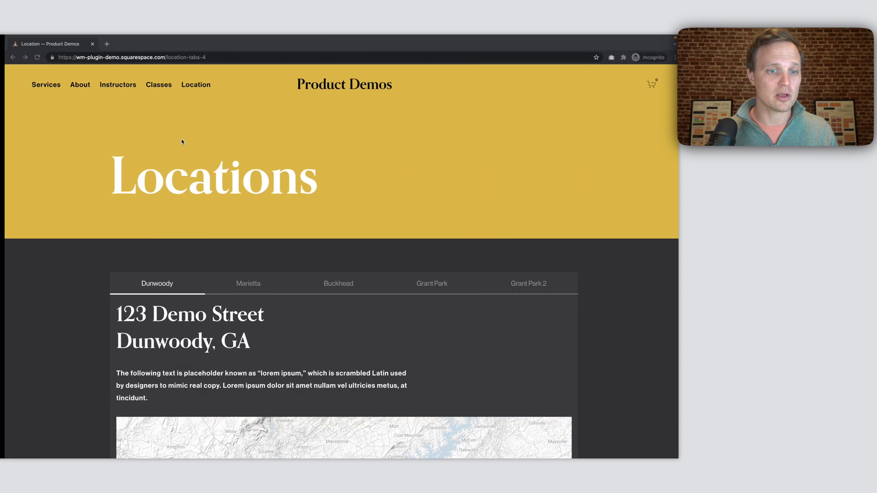
# - Append ?wmTabs=buckhead to the live location-tabs-4 URL and load it
pyautogui.click(231, 61)
pyautogui.click(237, 59)
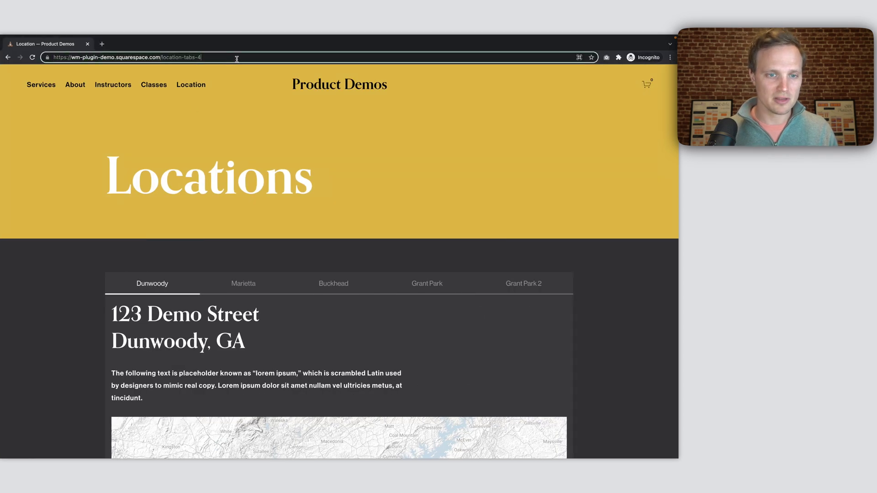
pyautogui.write('?wmTa')
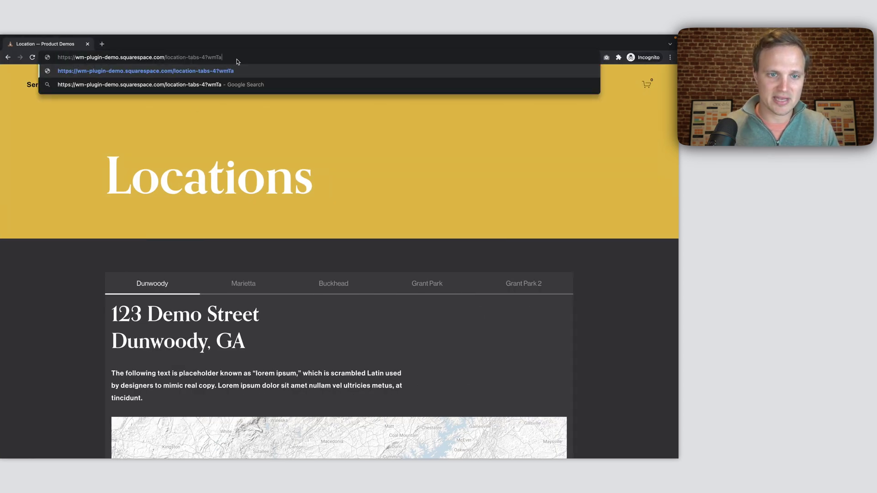
pyautogui.write('bs=')
pyautogui.moveTo(236, 59); pyautogui.dragTo(204, 58)
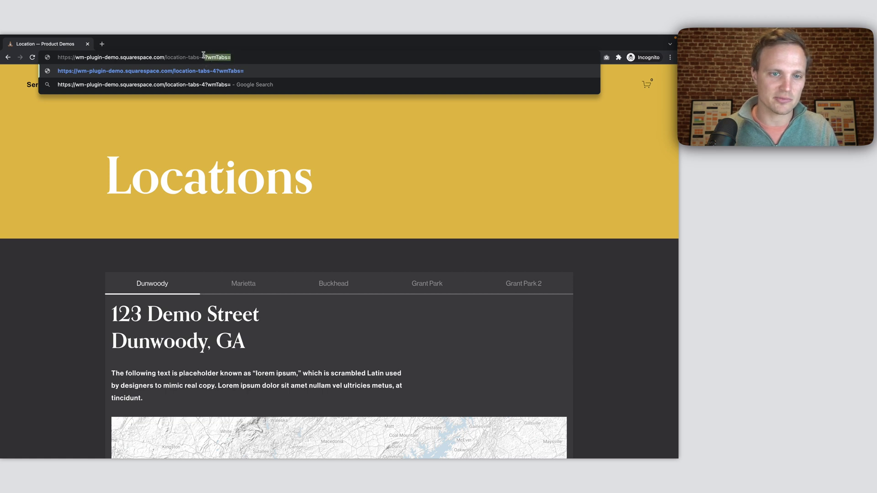
pyautogui.click(251, 60)
pyautogui.write('bu')
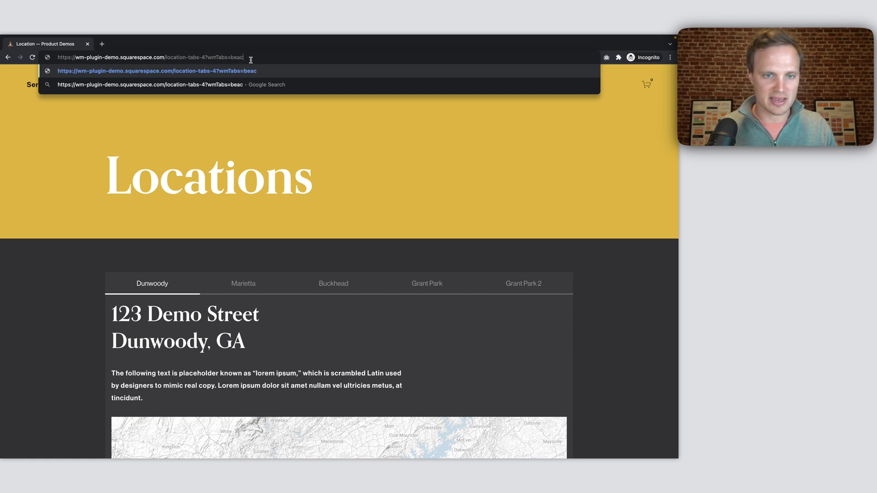
pyautogui.write('ckhead')
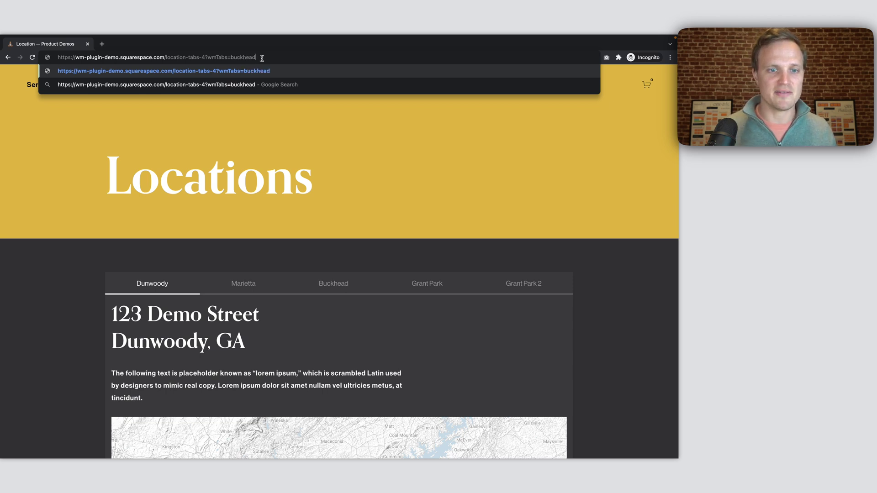
pyautogui.press('Return')
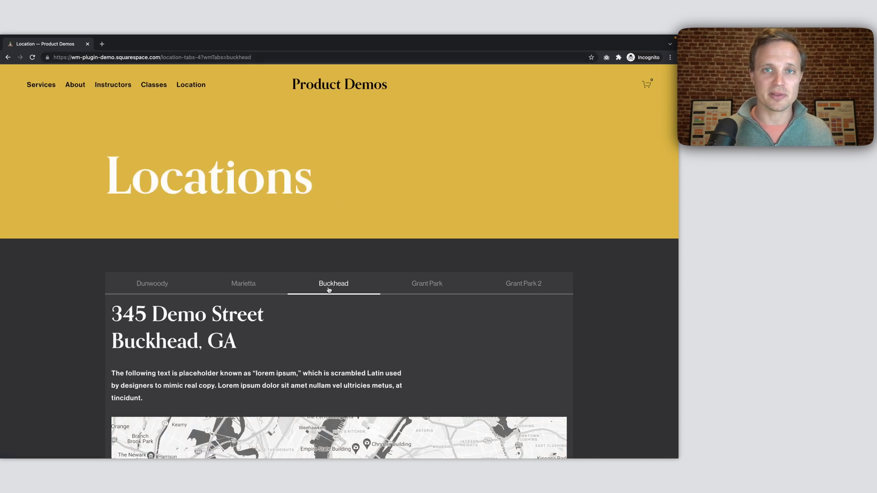
pyautogui.hotkey('ctrl', 'Left')
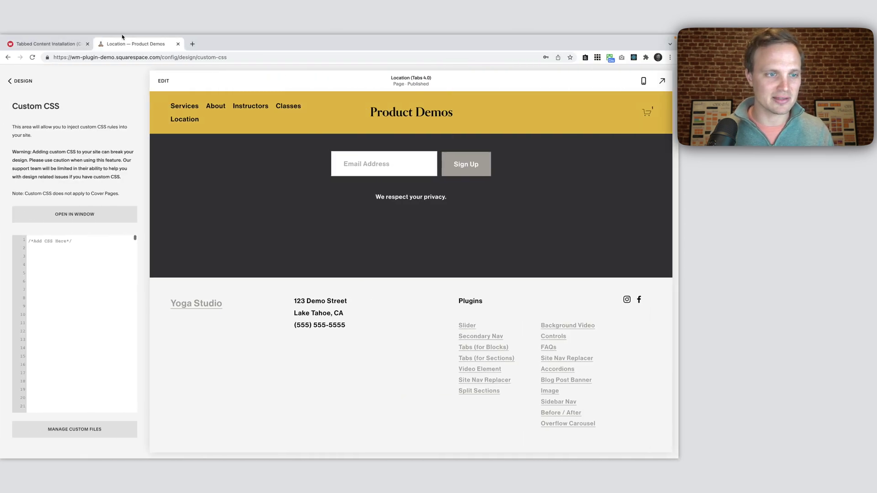
# - Review the tabs HTML markup in the Tabs Pro documentation
pyautogui.click(41, 44)
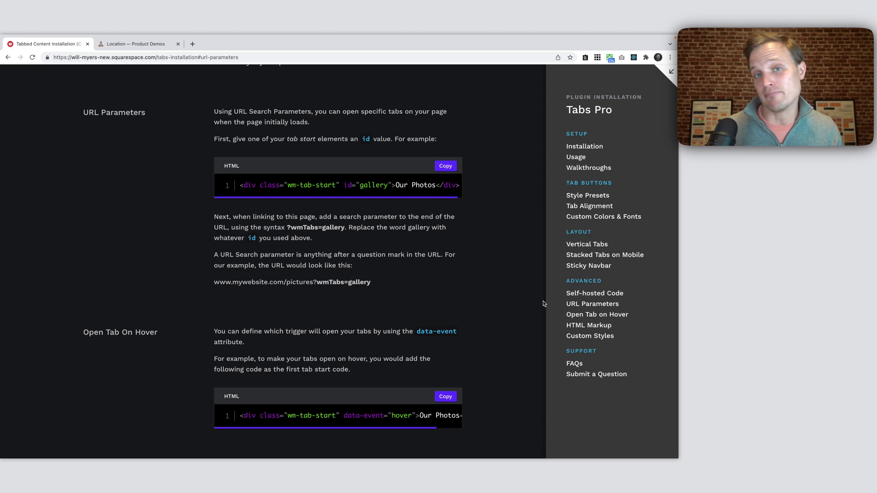
pyautogui.scroll(-4, 543, 303)
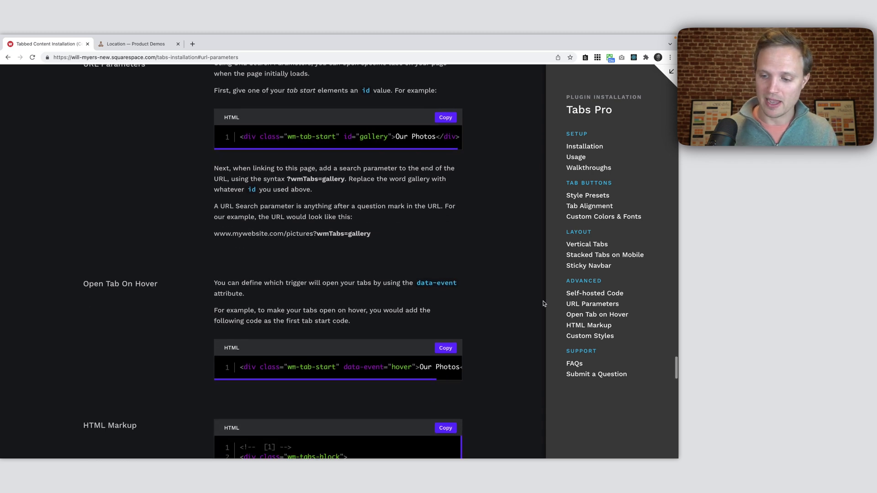
pyautogui.scroll(-6, 478, 256)
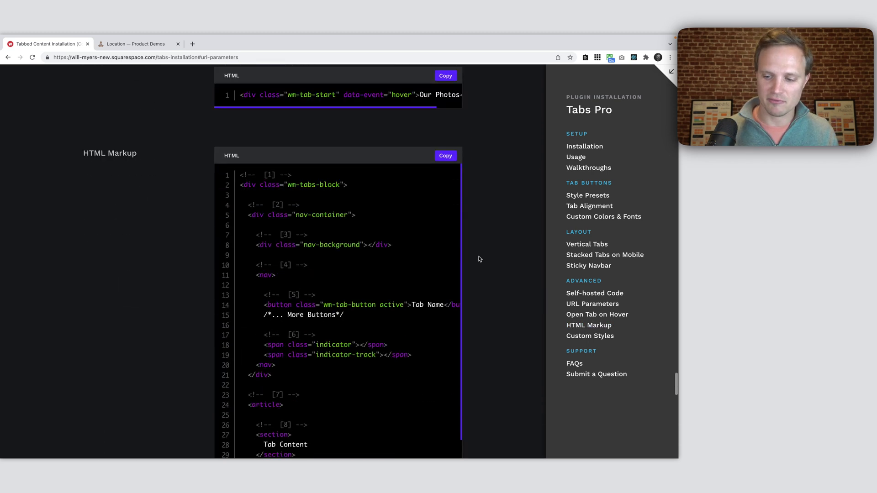
pyautogui.scroll(1, 479, 259)
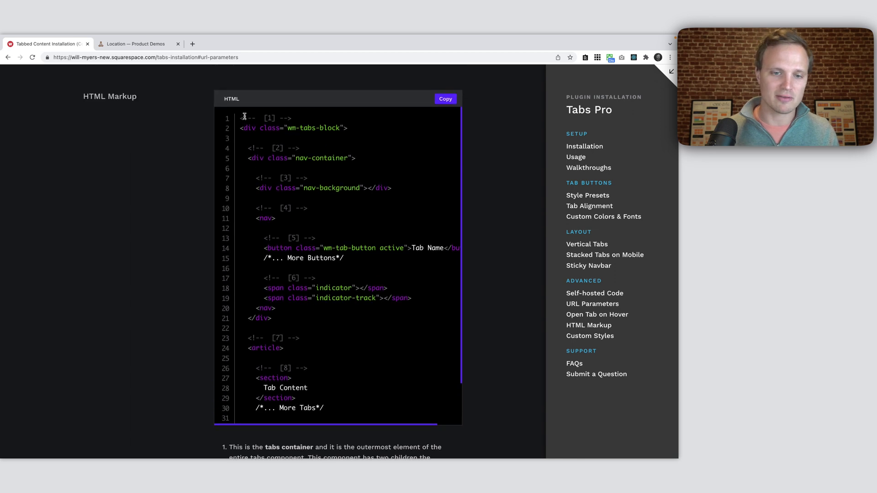
pyautogui.moveTo(243, 117); pyautogui.dragTo(268, 302)
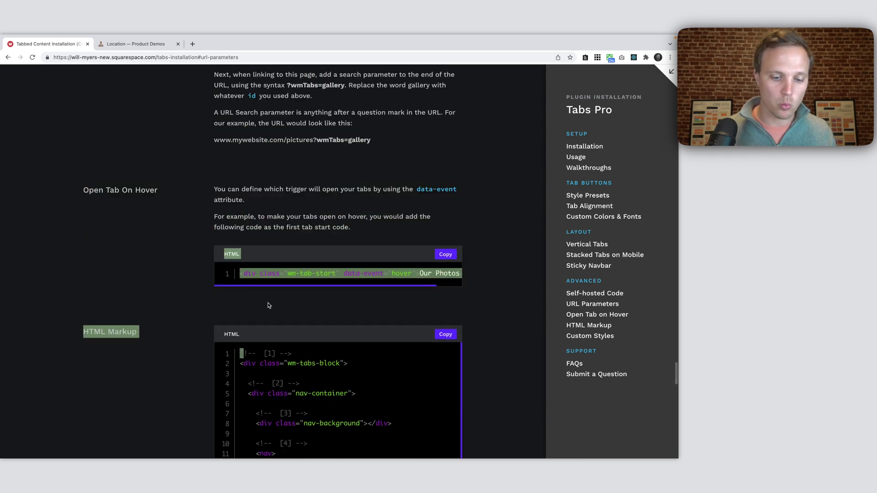
pyautogui.click(268, 306)
# - Scroll to the Custom Styles CSS template and copy it
pyautogui.scroll(-5, 267, 306)
pyautogui.scroll(-3, 268, 308)
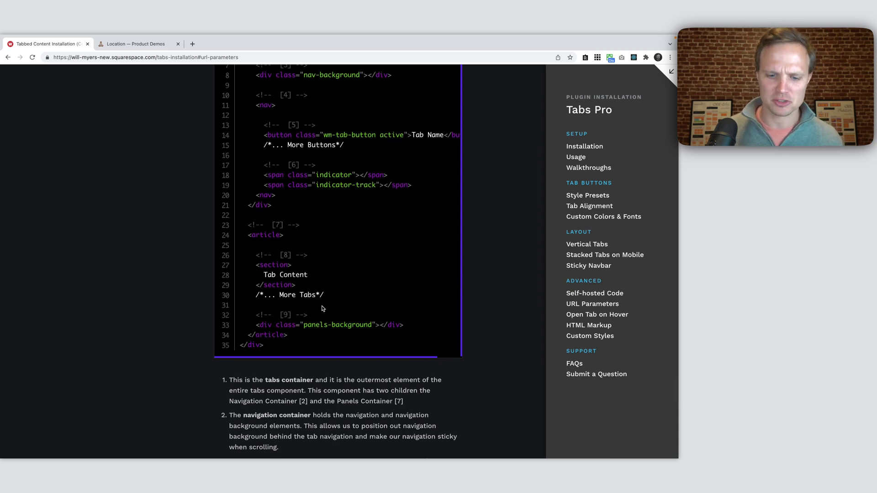
pyautogui.scroll(2, 299, 337)
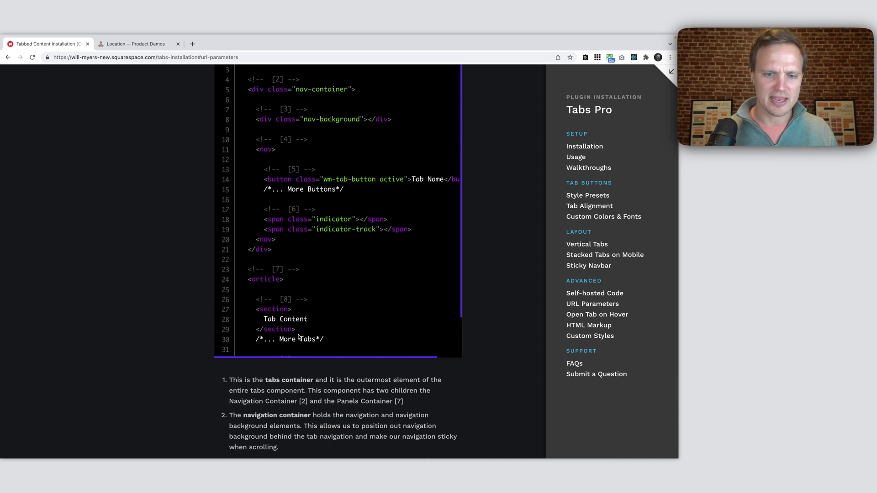
pyautogui.scroll(-6, 276, 430)
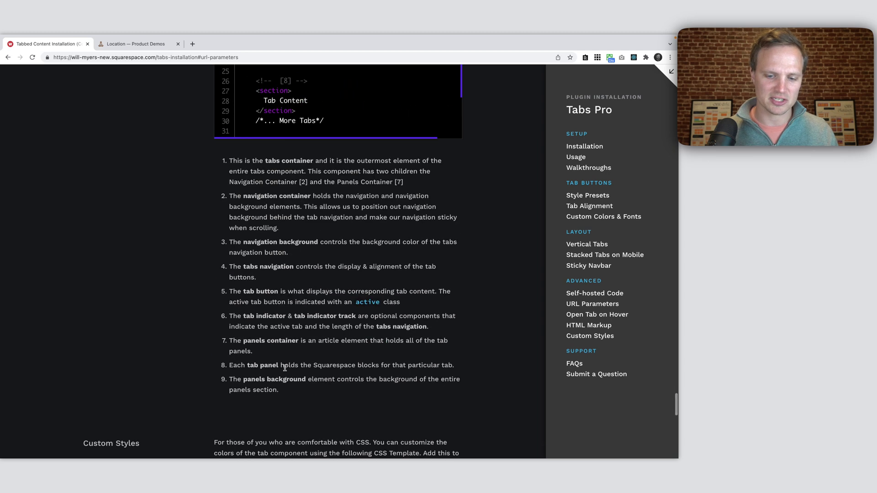
pyautogui.scroll(-9, 290, 194)
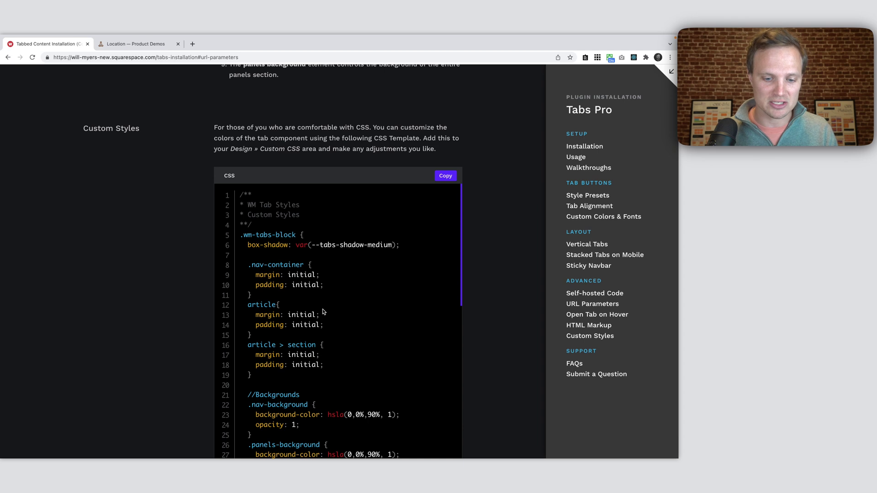
pyautogui.scroll(-3, 323, 311)
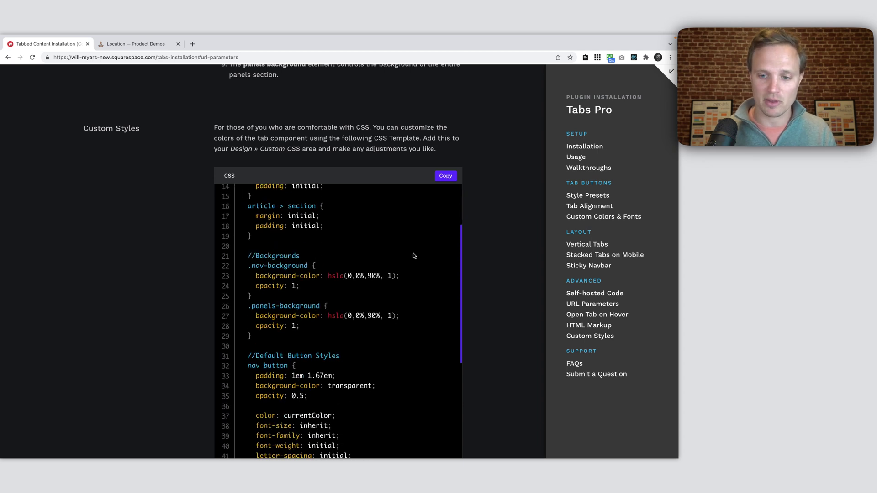
pyautogui.scroll(3, 365, 278)
pyautogui.scroll(-5, 326, 297)
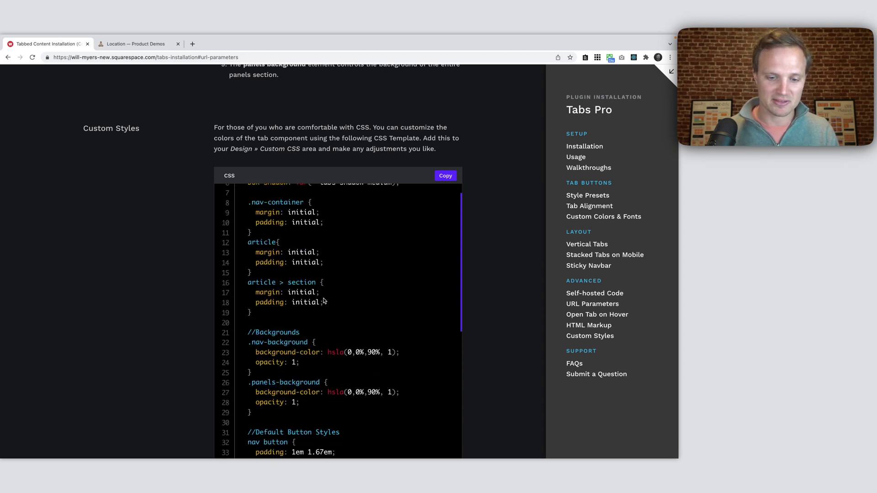
pyautogui.scroll(-5, 324, 300)
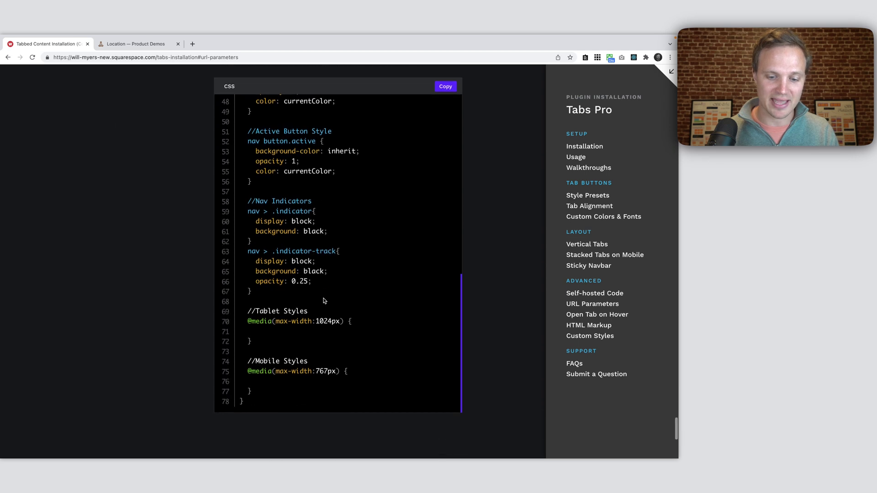
pyautogui.scroll(5, 324, 300)
pyautogui.scroll(-2, 324, 300)
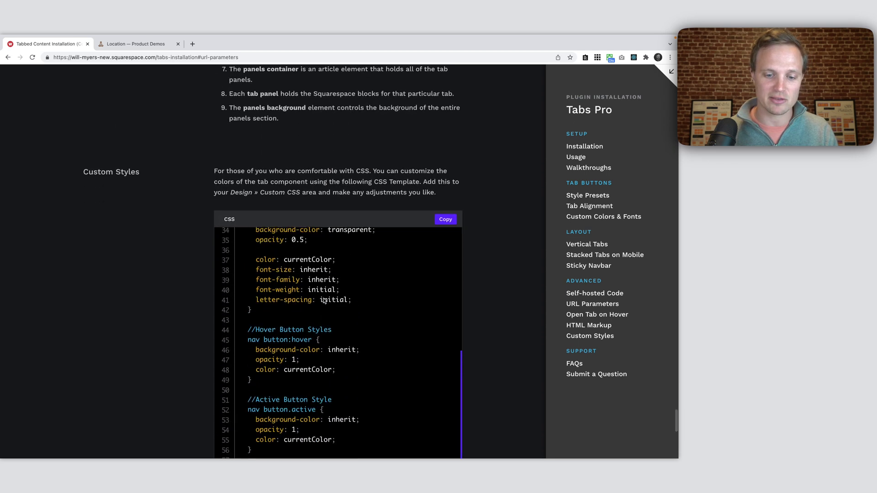
pyautogui.scroll(5, 324, 300)
pyautogui.scroll(3, 324, 300)
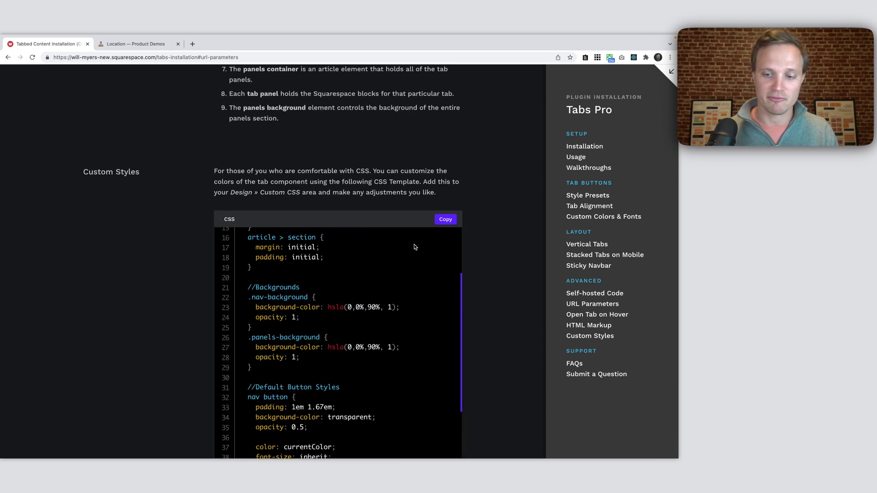
pyautogui.click(446, 220)
# - Paste the tabs CSS template into Custom CSS, then set the Locations section to Lightest 1 and save
pyautogui.click(136, 44)
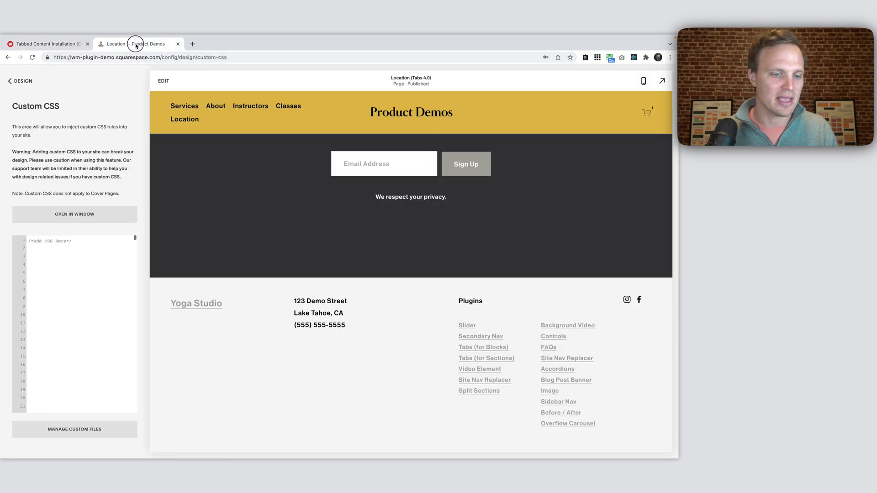
pyautogui.hotkey('ctrl', 'v')
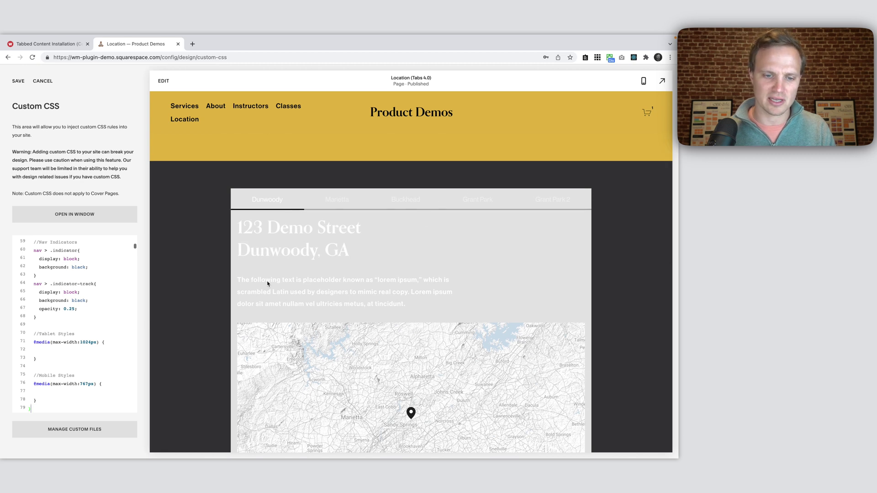
pyautogui.click(162, 83)
pyautogui.click(600, 206)
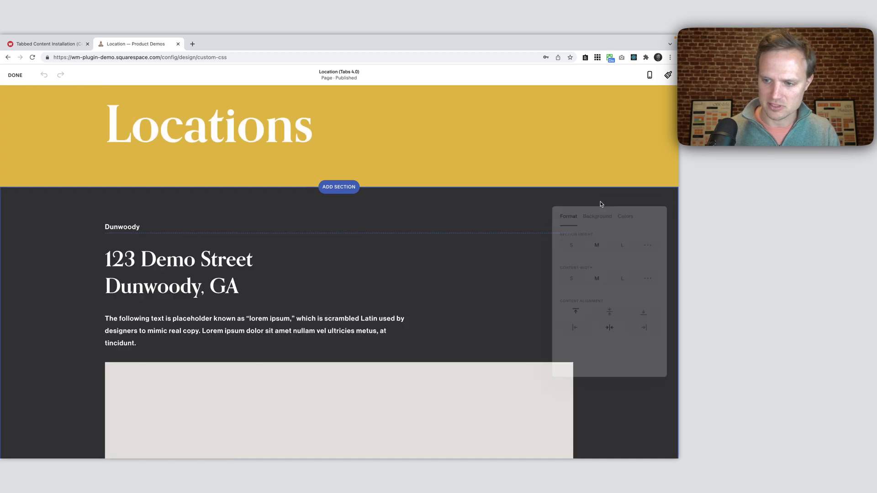
pyautogui.click(626, 213)
pyautogui.click(610, 257)
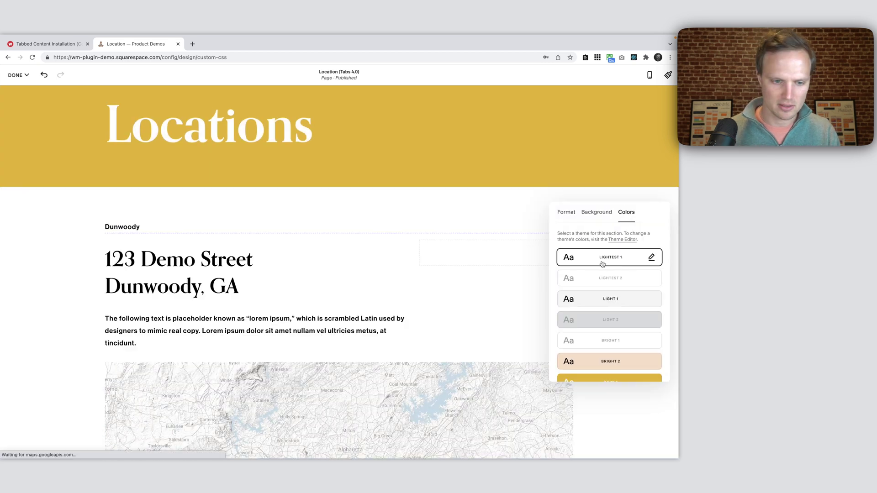
pyautogui.click(15, 75)
pyautogui.click(18, 89)
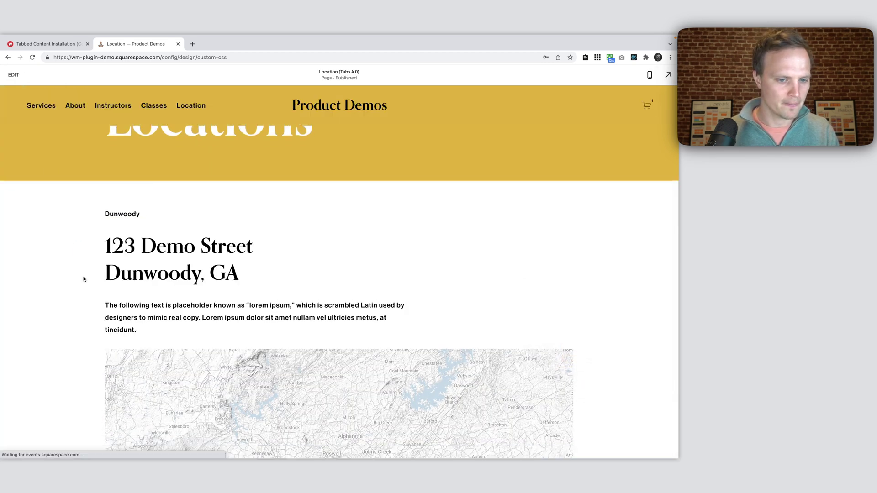
# - Change the tab panel padding to 54px and check the Marietta and Buckhead tabs
pyautogui.scroll(10, 78, 319)
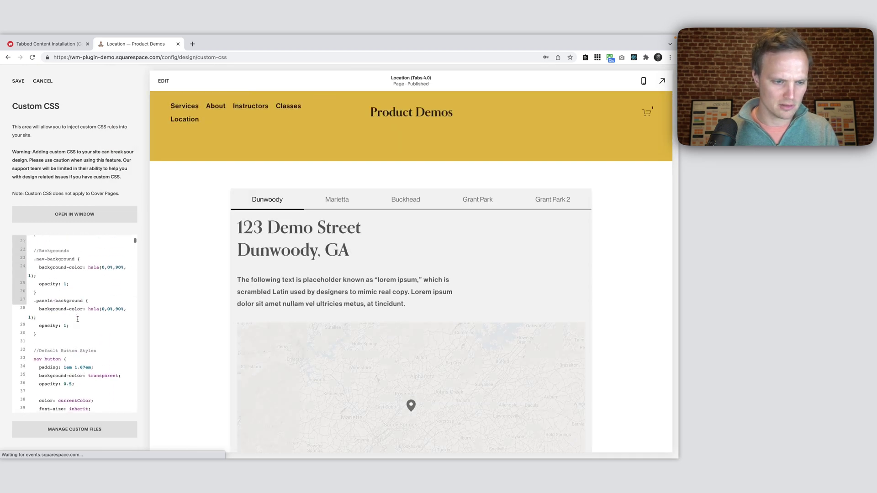
pyautogui.scroll(-2, 77, 319)
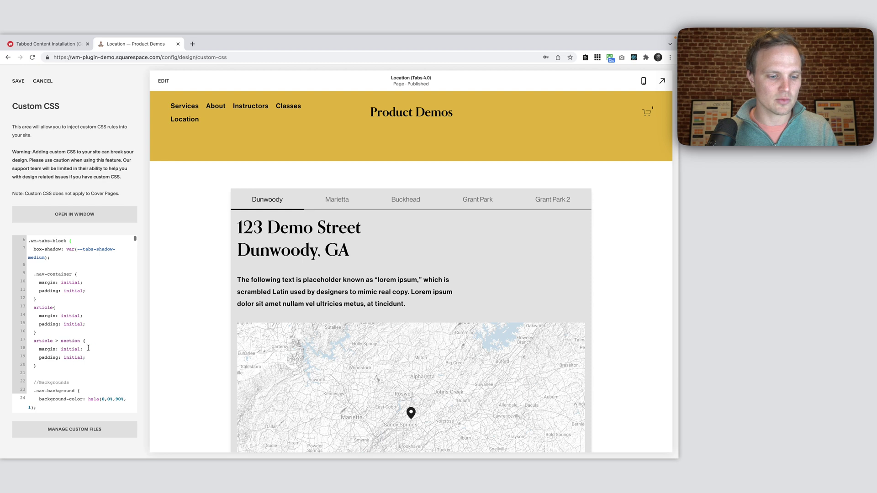
pyautogui.moveTo(82, 325); pyautogui.dragTo(64, 325)
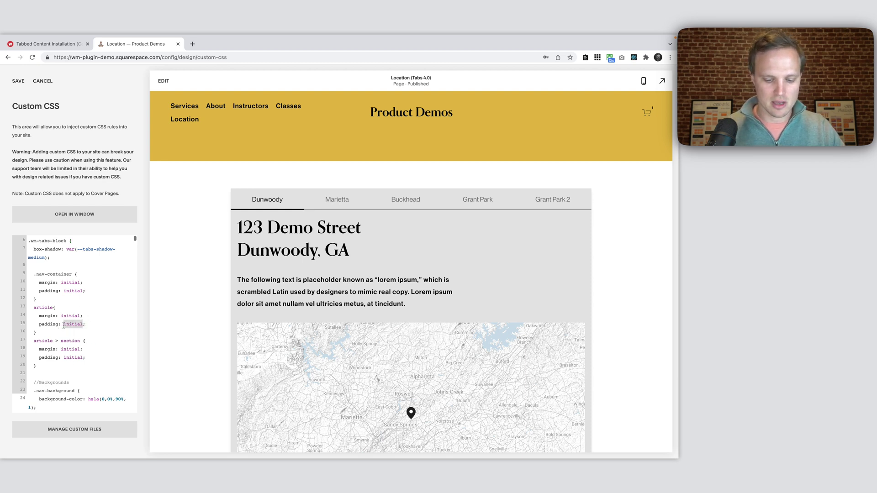
pyautogui.write('54')
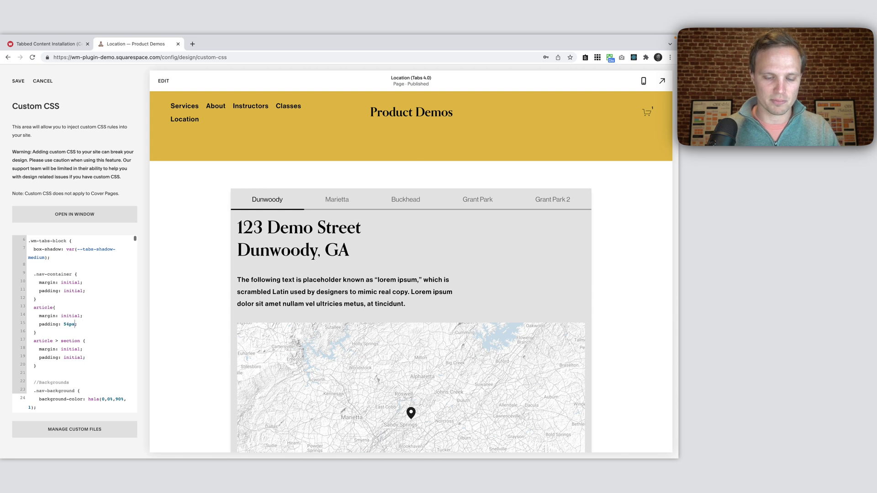
pyautogui.scroll(-2, 412, 255)
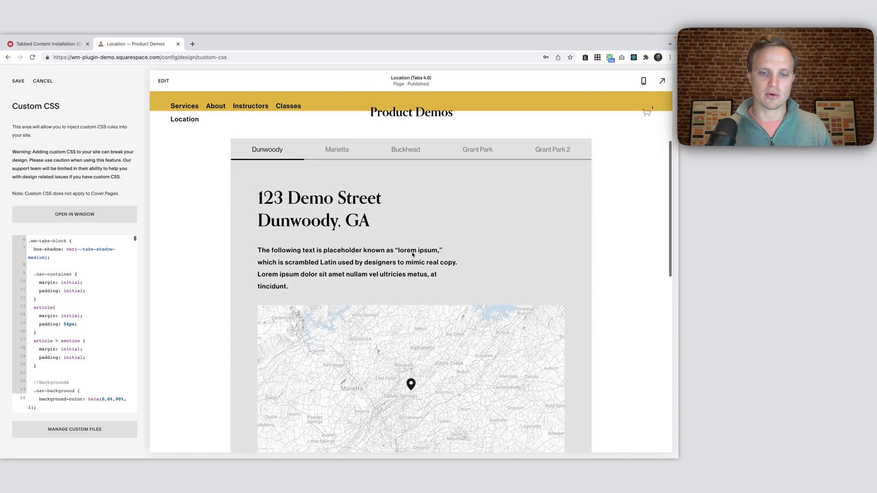
pyautogui.click(337, 150)
pyautogui.click(404, 152)
pyautogui.click(337, 149)
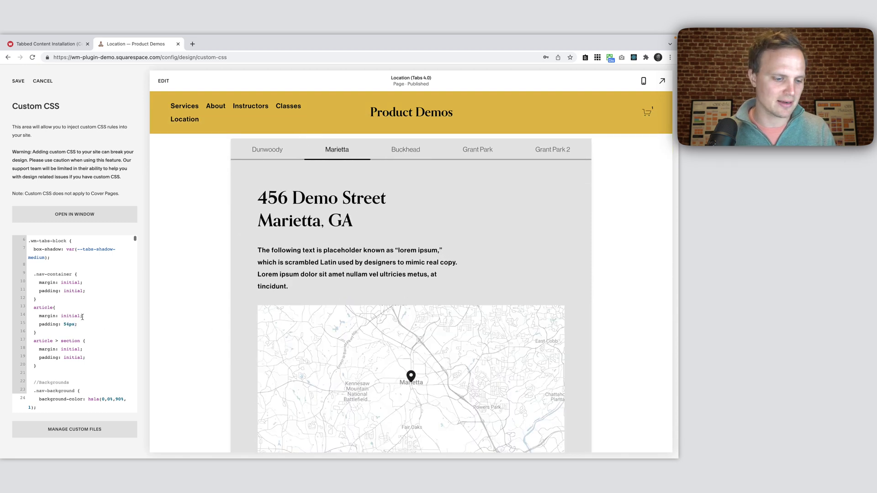
# - Set display to none for the .indicator and .indicator-track rules
pyautogui.scroll(-5, 82, 317)
pyautogui.scroll(-5, 83, 317)
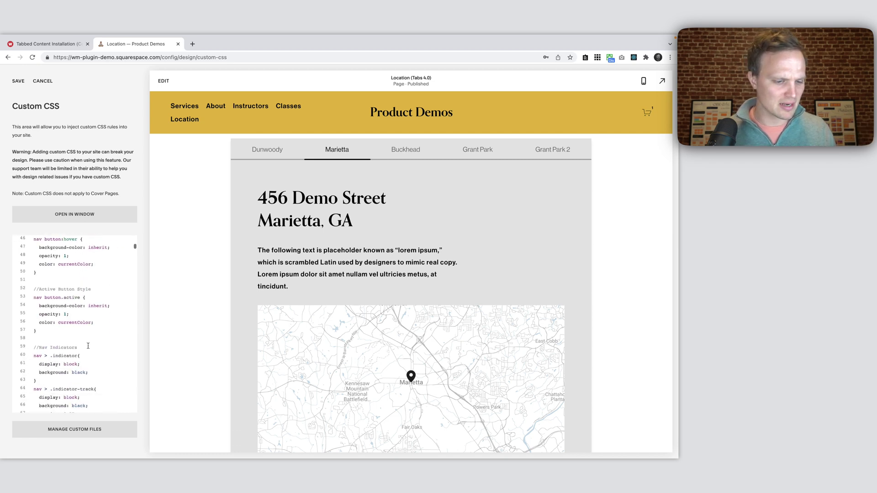
pyautogui.scroll(-2, 61, 305)
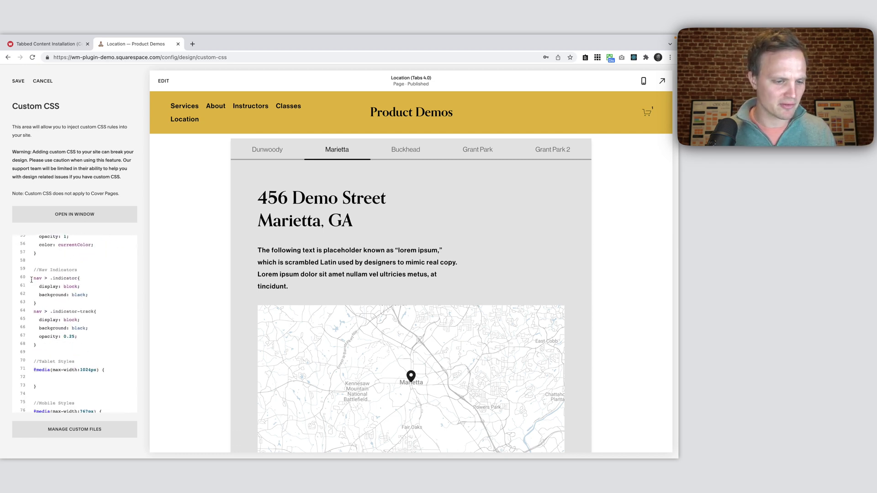
pyautogui.moveTo(31, 280); pyautogui.dragTo(61, 341)
pyautogui.click(60, 344)
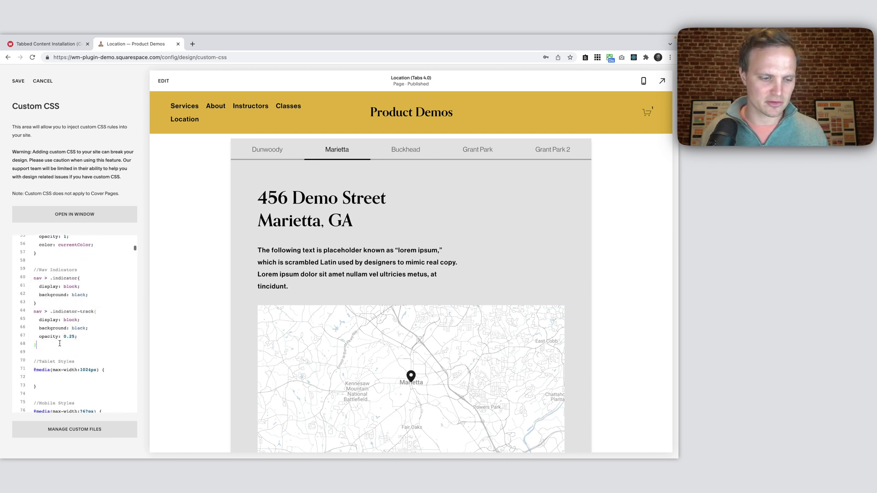
pyautogui.doubleClick(78, 287)
pyautogui.write('none')
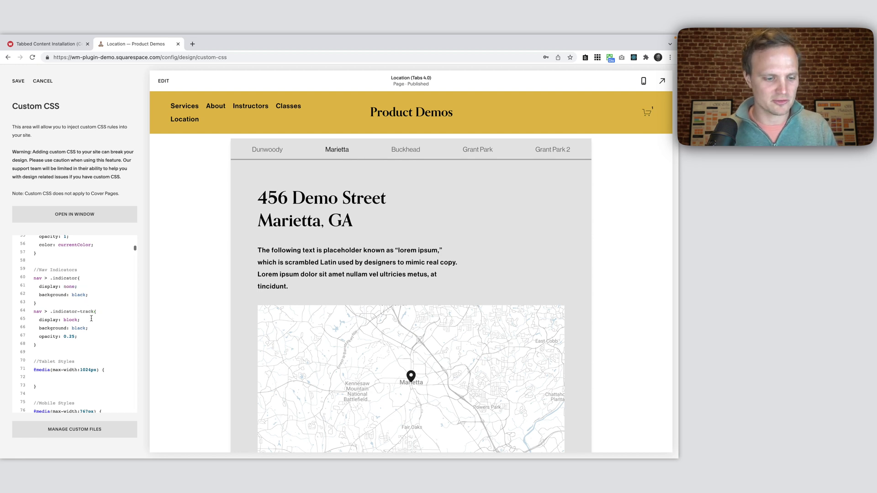
pyautogui.doubleClick(71, 320)
pyautogui.write('none')
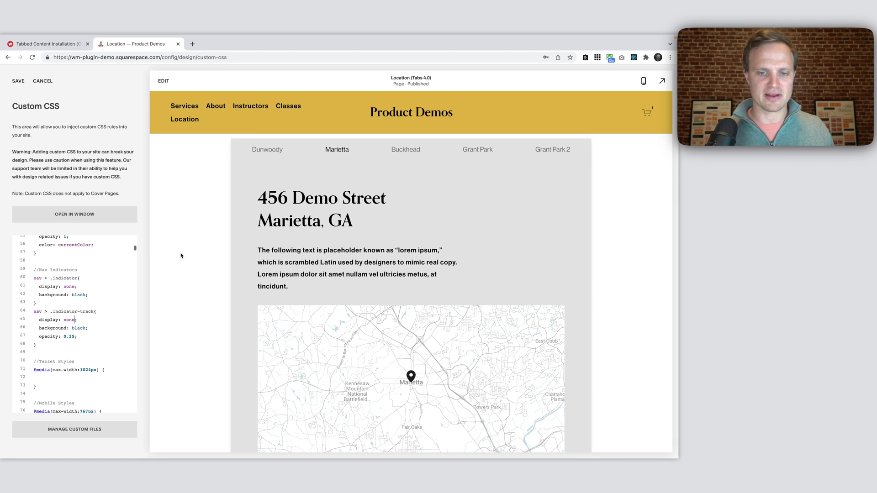
pyautogui.scroll(-3, 68, 357)
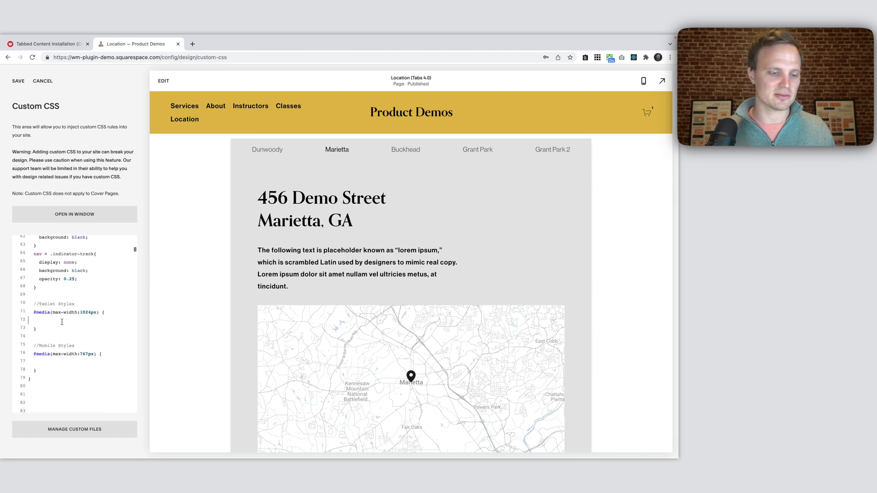
# - Undo the display: none edits so the indicator and track return to display: block
pyautogui.click(70, 364)
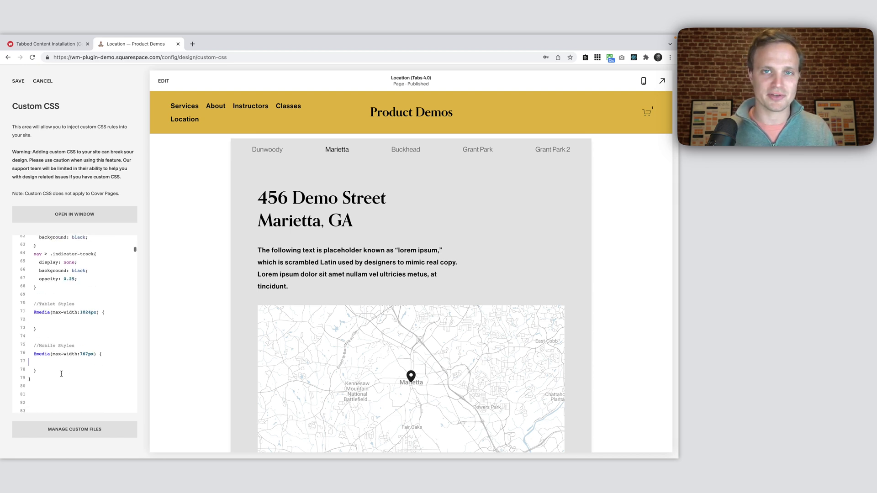
pyautogui.press('super+z')
pyautogui.press('super+z')
pyautogui.press('super+z')
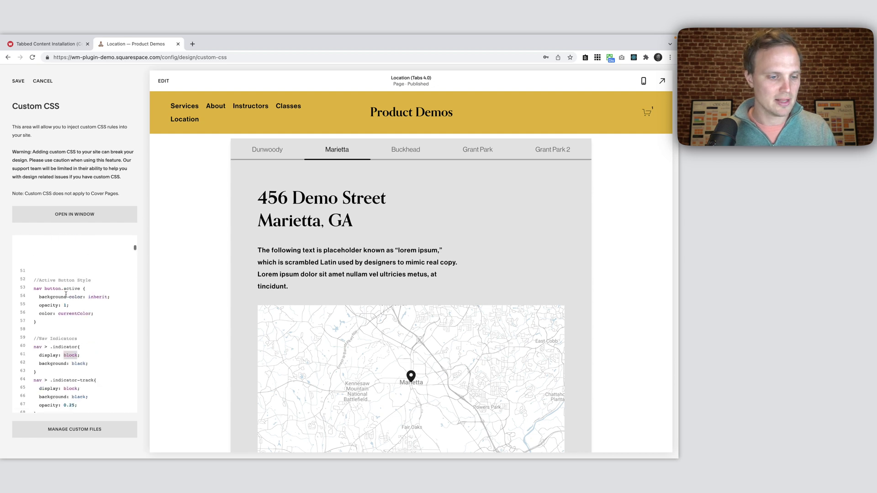